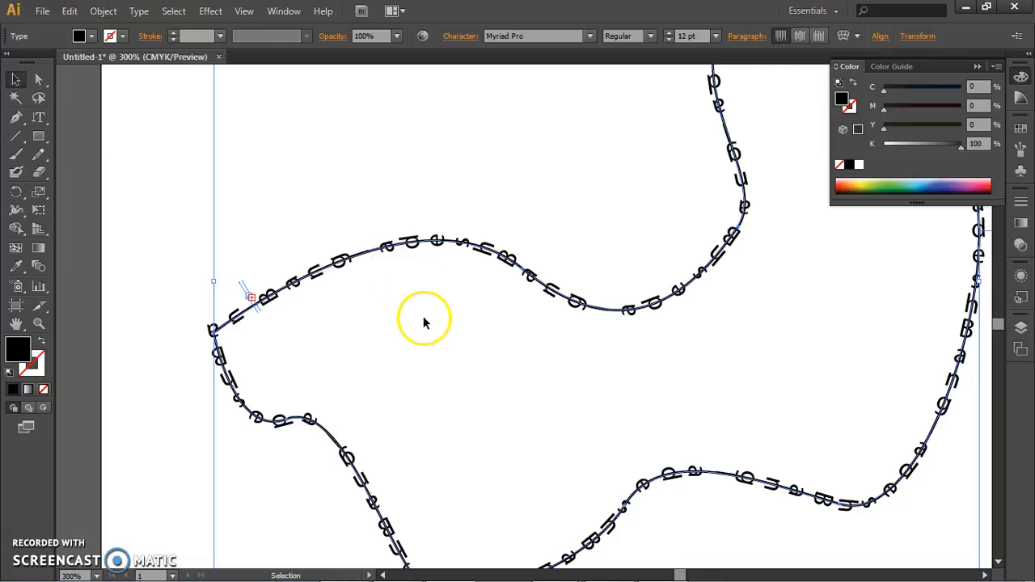
Move the path text slightly below the black curved outline to separate the two.
left_click(512, 258)
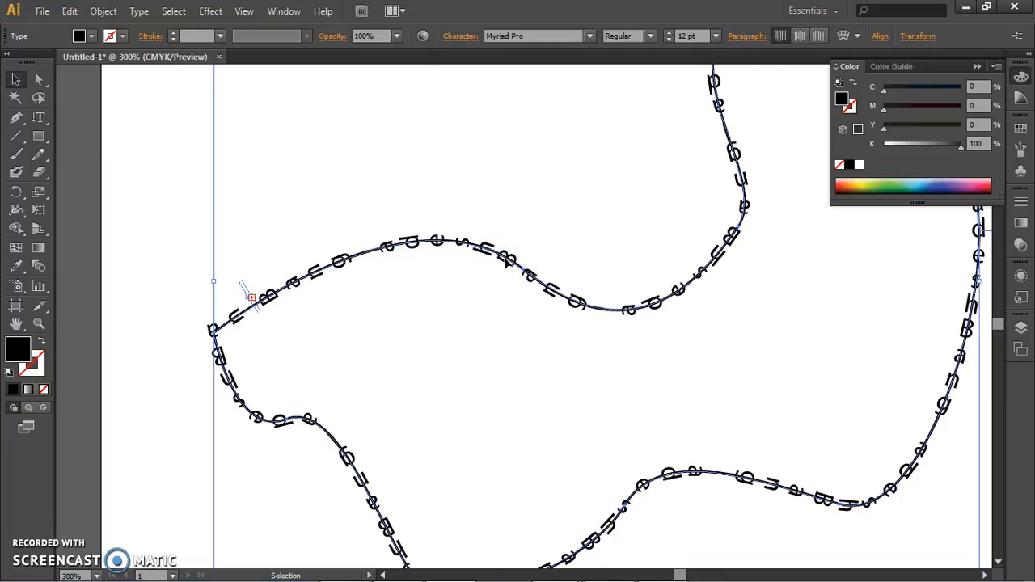
key("a")
left_click(511, 257, "alt")
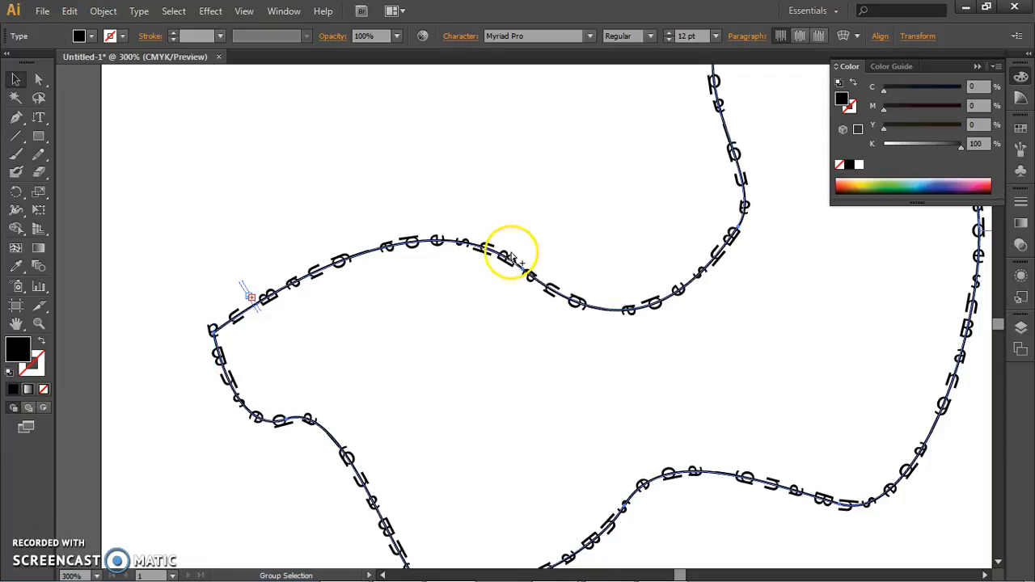
left_click(463, 206)
left_click(424, 251)
mouse_move(415, 242)
left_mouse_down()
mouse_move(424, 271)
mouse_move(405, 248)
left_mouse_up()
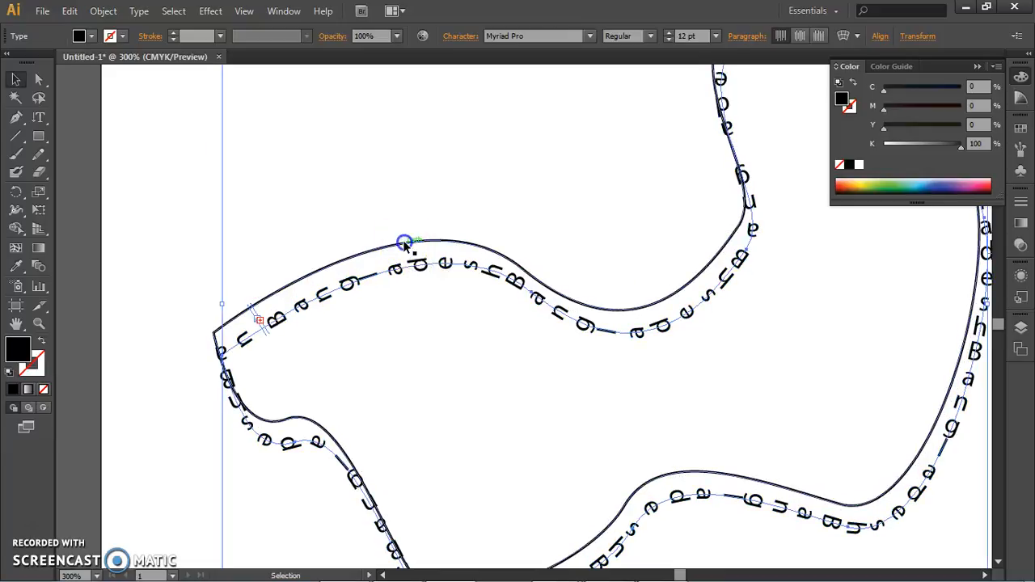
Fill the closed curved outline with blue (C 84.71, M 41.18, Y 7.06, K 0).
left_click(404, 239)
left_click(924, 186)
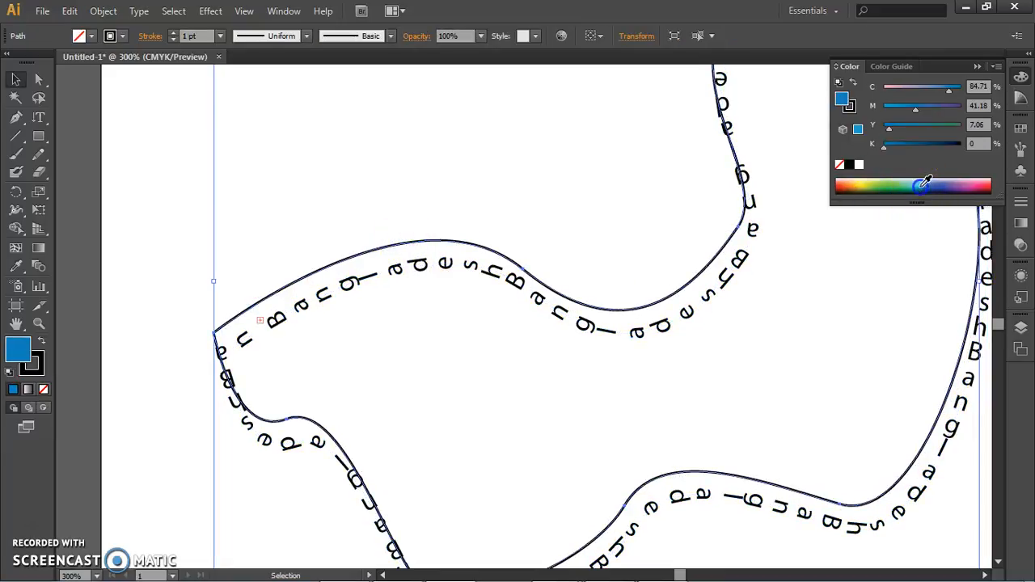
left_click(693, 494)
Align the path text and the blue shape to each other by their horizontal and vertical centers.
left_click_drag(747, 521, 670, 438)
key("space")
left_click_drag(700, 476, 631, 358)
left_click_drag(702, 455, 616, 289)
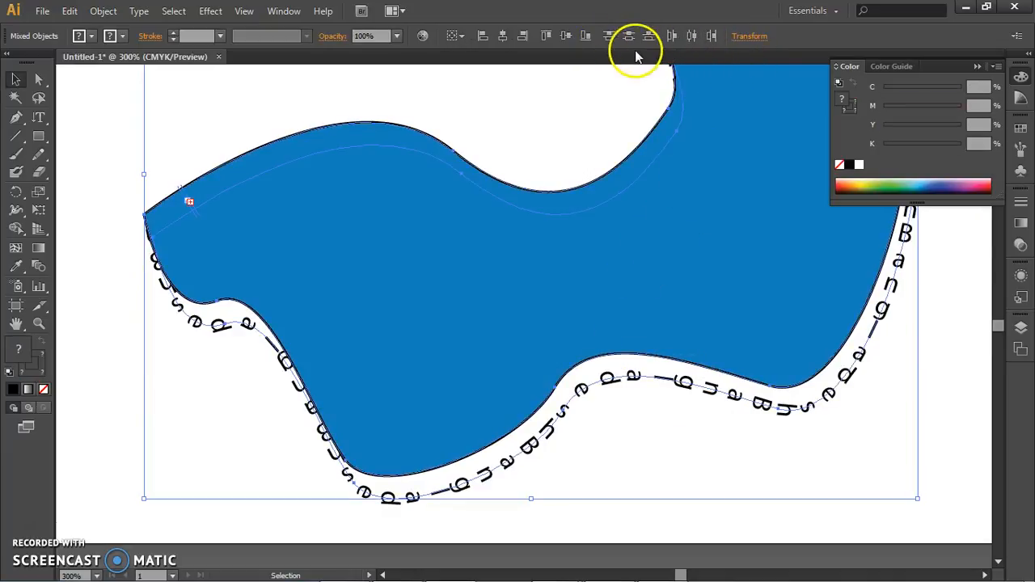
left_click(697, 41)
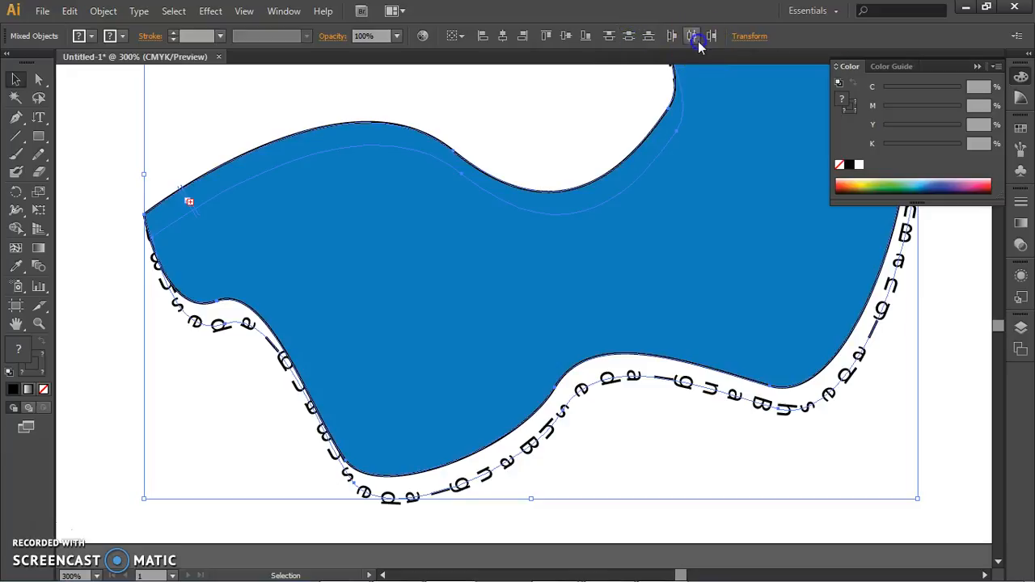
left_click_drag(936, 379, 779, 298)
left_click(504, 37)
left_click(626, 38)
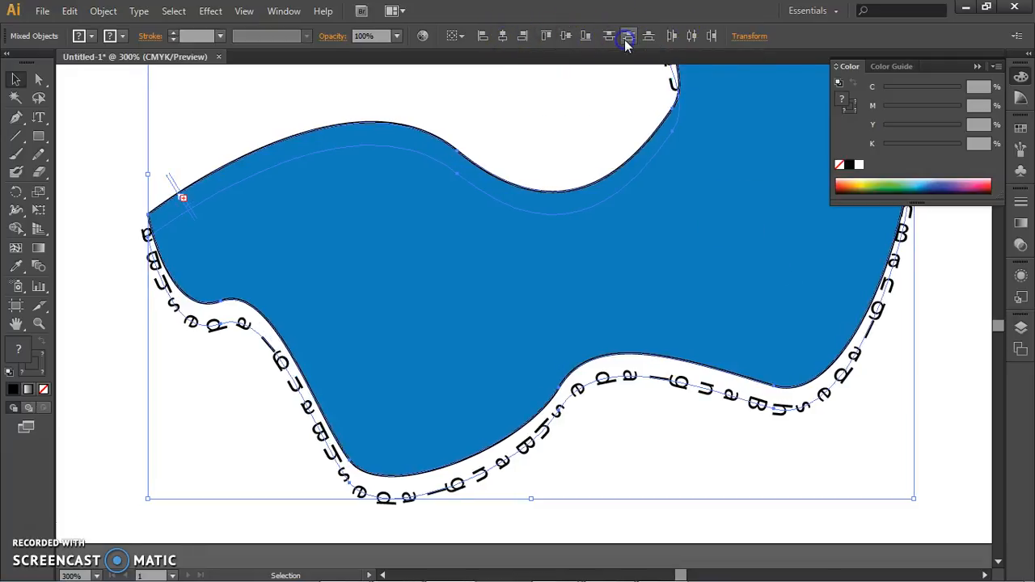
left_click(692, 36)
left_click(566, 37)
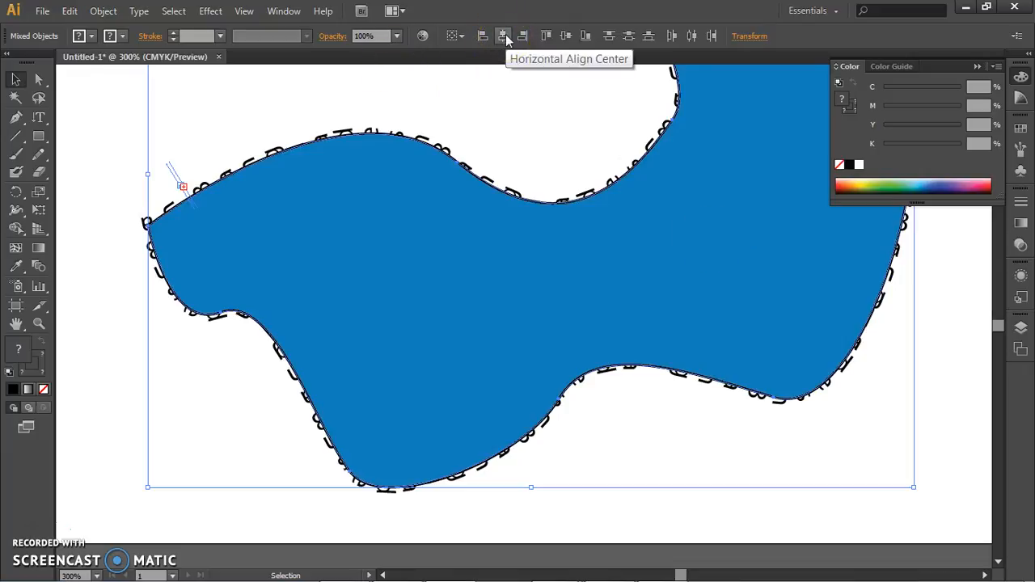
Set the blue shape's opacity to 50%.
left_click(571, 361)
left_click(575, 386)
left_click(580, 380)
left_click(580, 298)
left_click(643, 452)
left_click(593, 308)
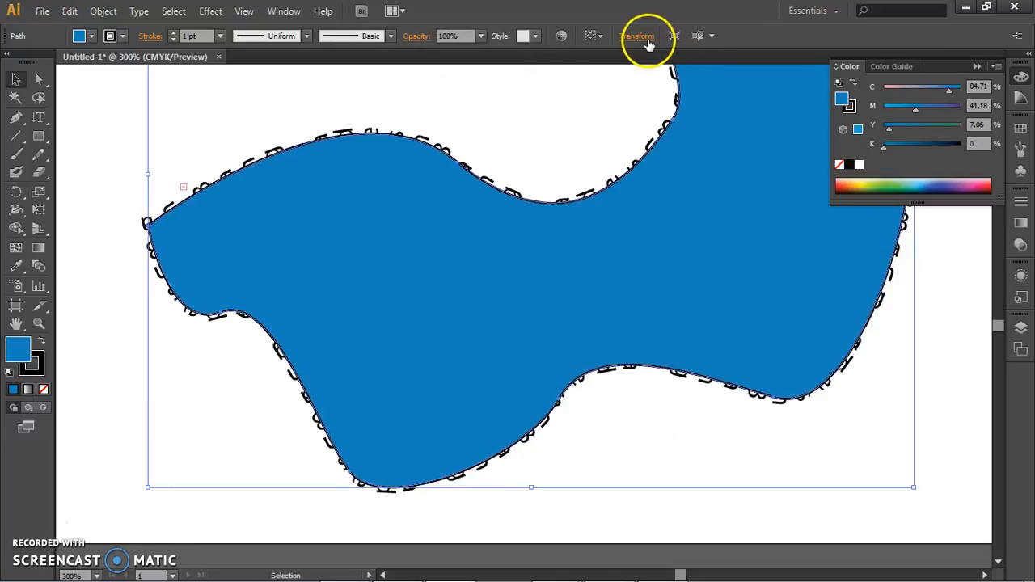
left_click(480, 38)
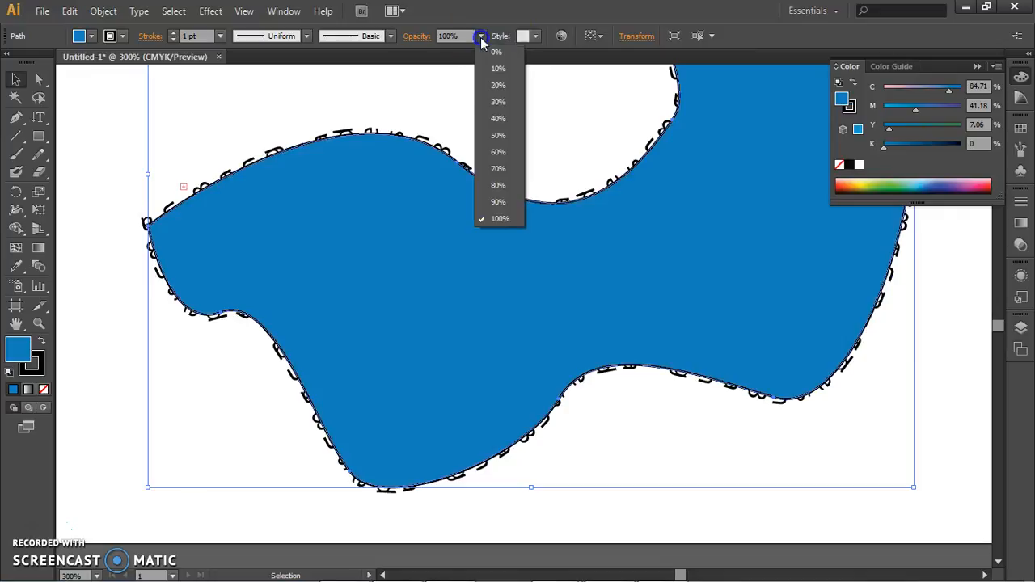
left_click(500, 136)
left_click(635, 397)
left_click(735, 397)
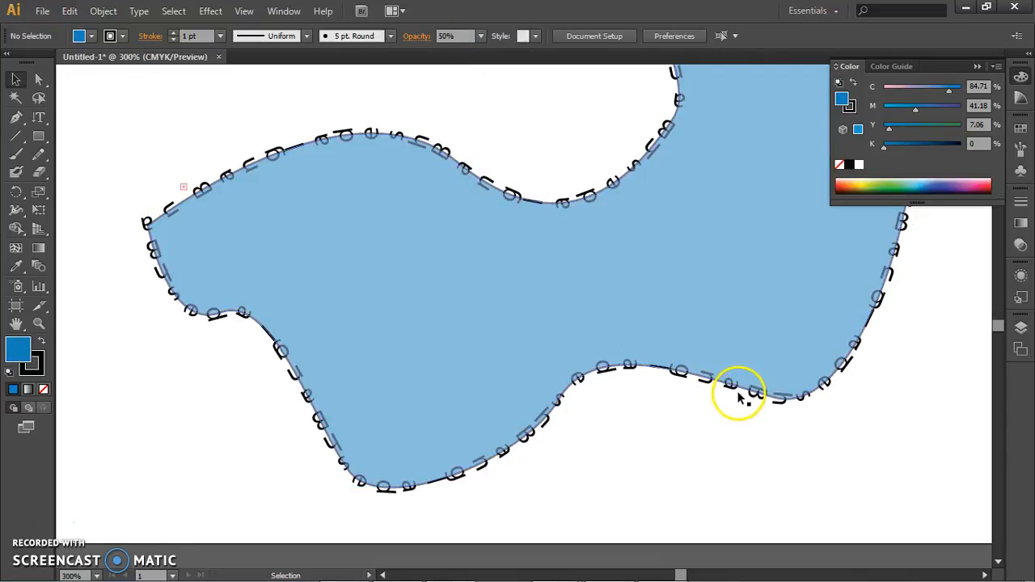
Bring the path text to the front of the semi-transparent blue shape.
left_click(740, 394)
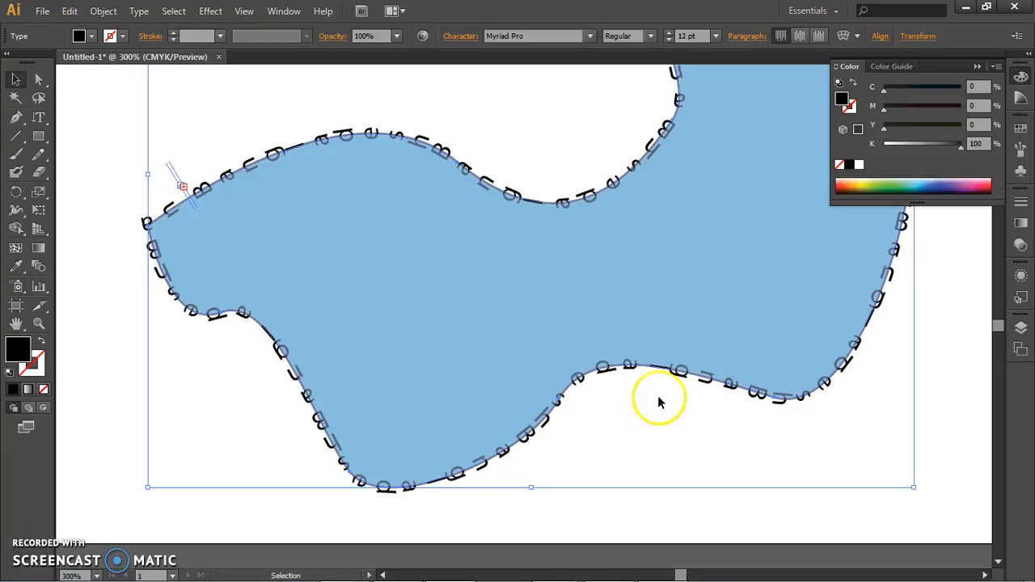
left_click_drag(663, 370, 709, 445)
left_click_drag(789, 459, 629, 341)
key("ctrl+equal")
key("ctrl+equal")
key("ctrl+equal")
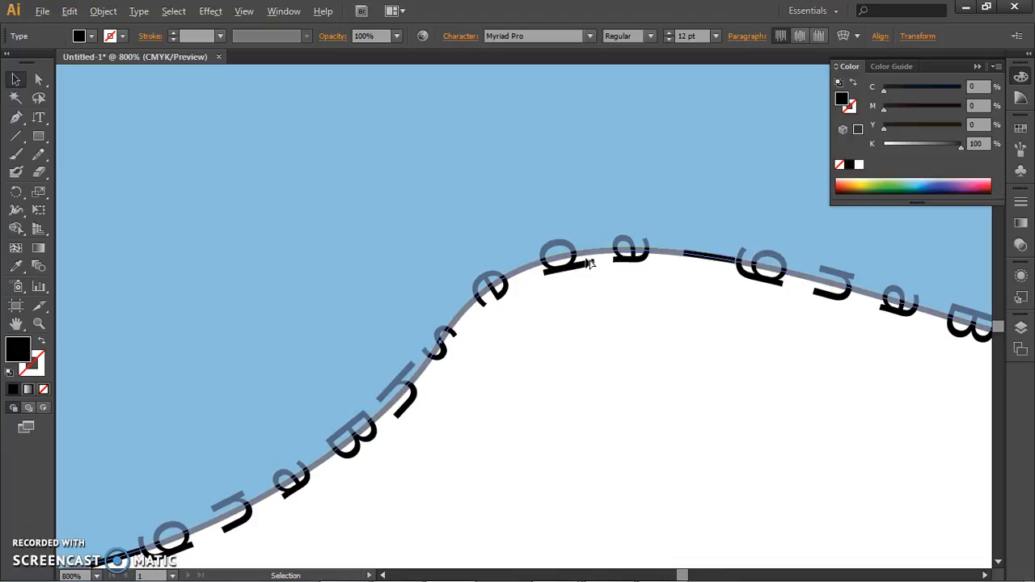
key("alt")
key("ctrl")
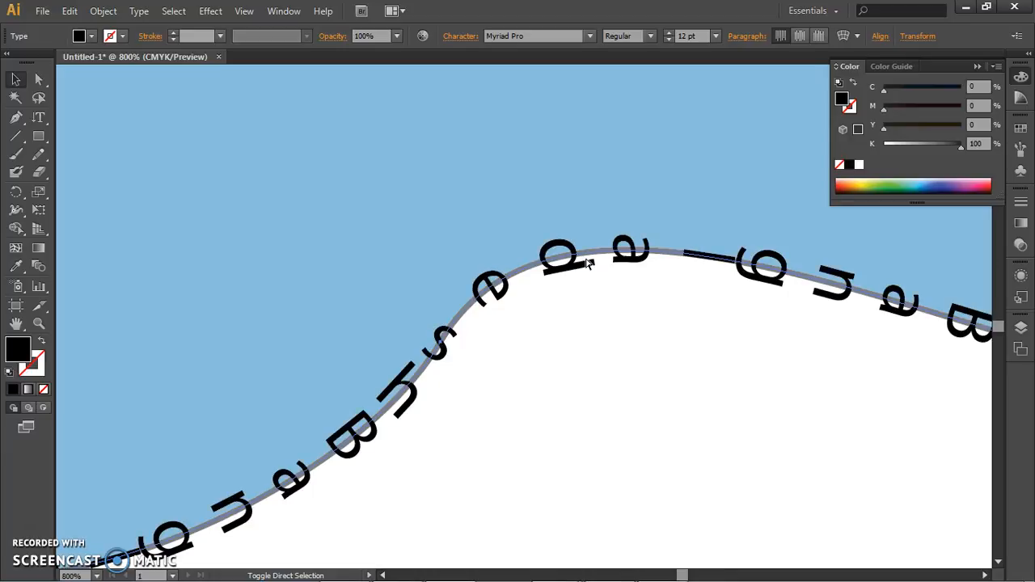
key("ctrl+shift+a")
key("ctrl")
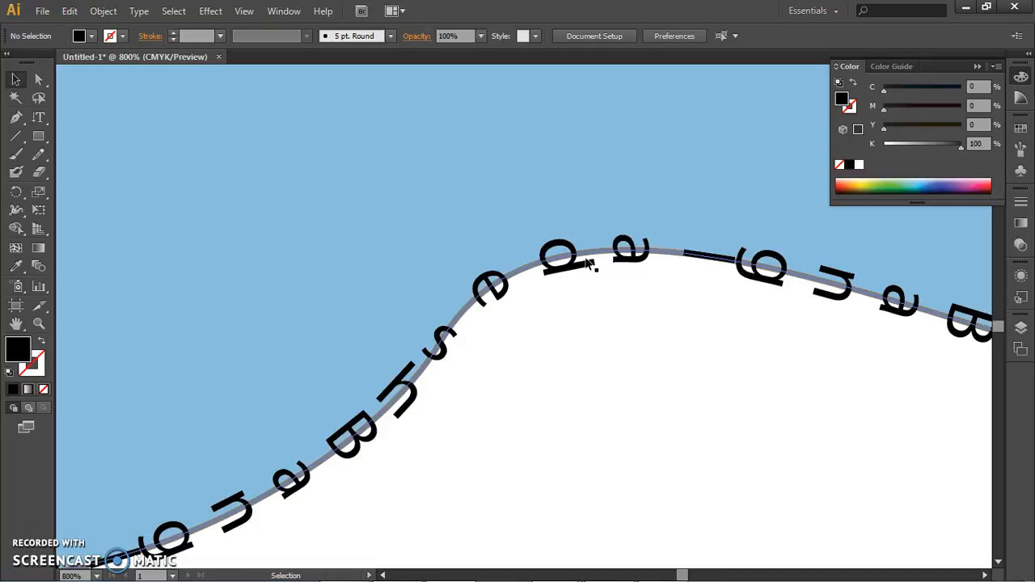
Show the stacking-order commands available for the path text.
left_click(573, 264)
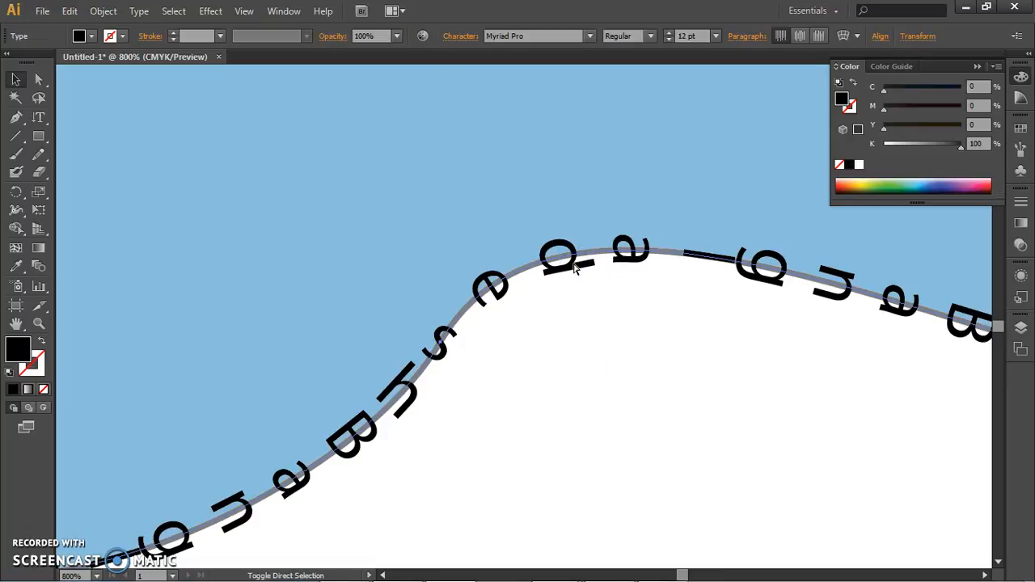
left_click(576, 265)
right_click(571, 271)
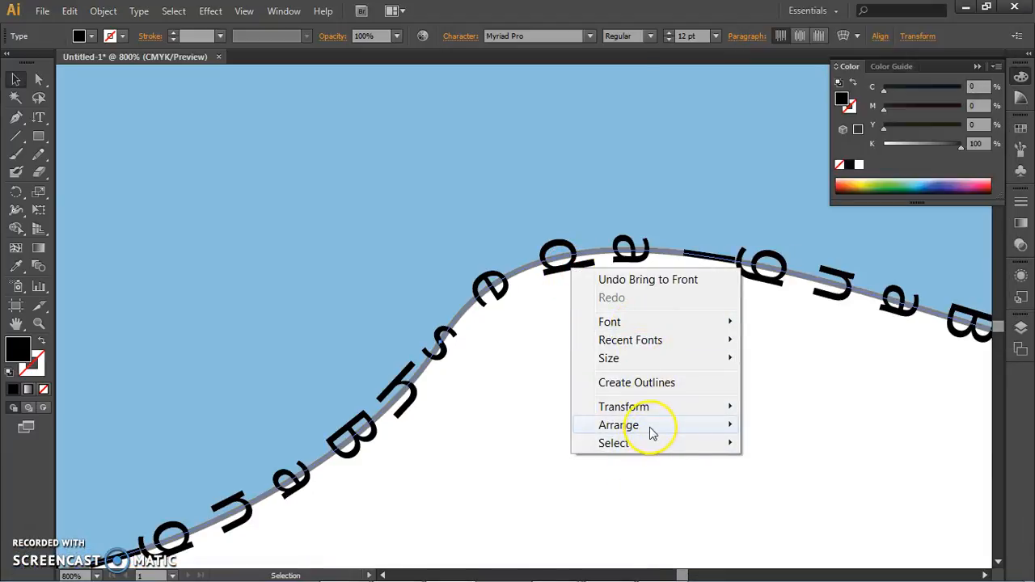
mouse_move(652, 432)
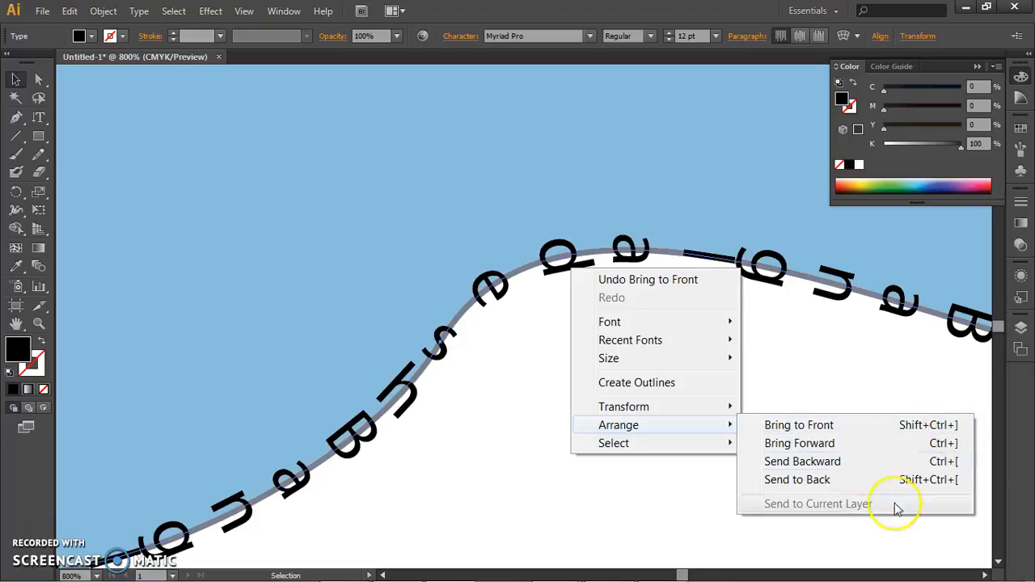
left_click(819, 535)
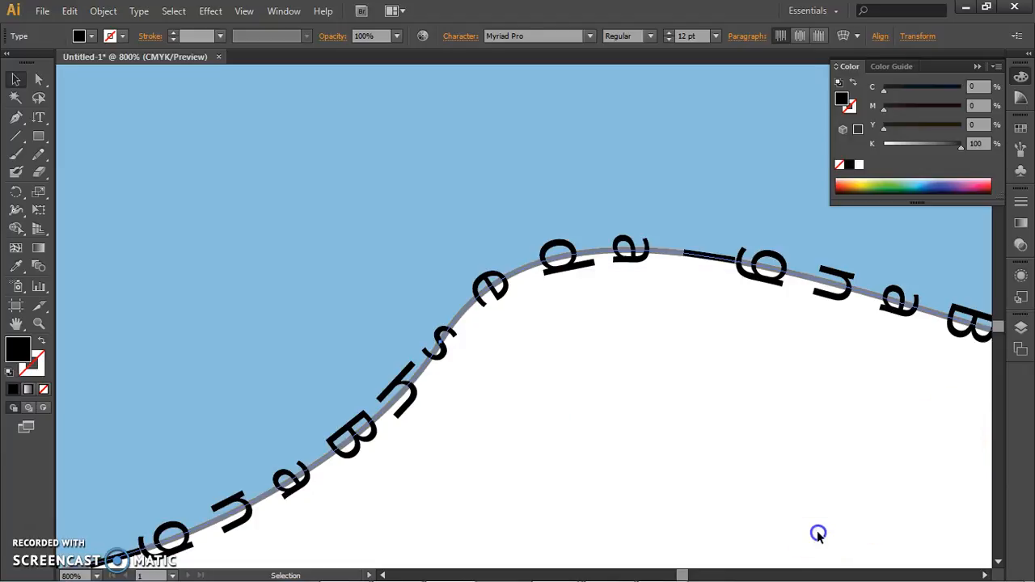
Examine the path text along the blue shape's outline, both deselected and selected together with the shape.
left_click(569, 276)
scroll(570, 273, "down", 6)
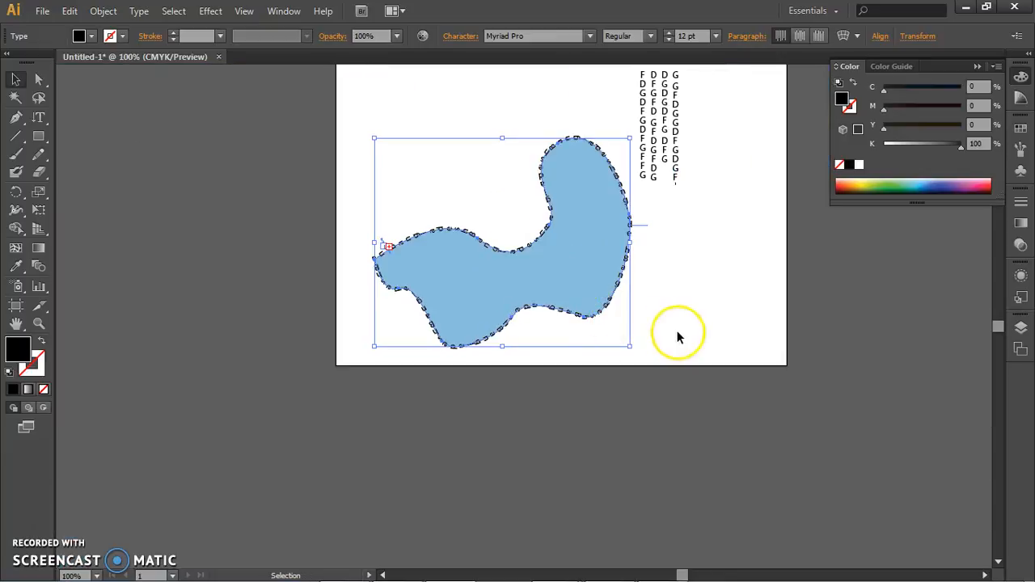
left_click(668, 336)
scroll(665, 330, "up", 4)
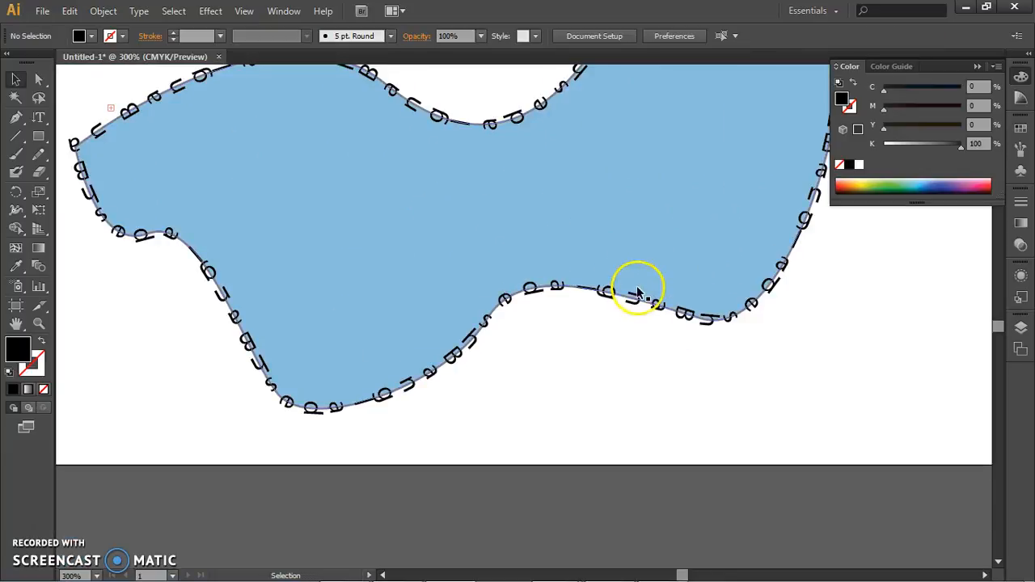
scroll(802, 415, "up", 1)
left_click_drag(801, 416, 843, 423)
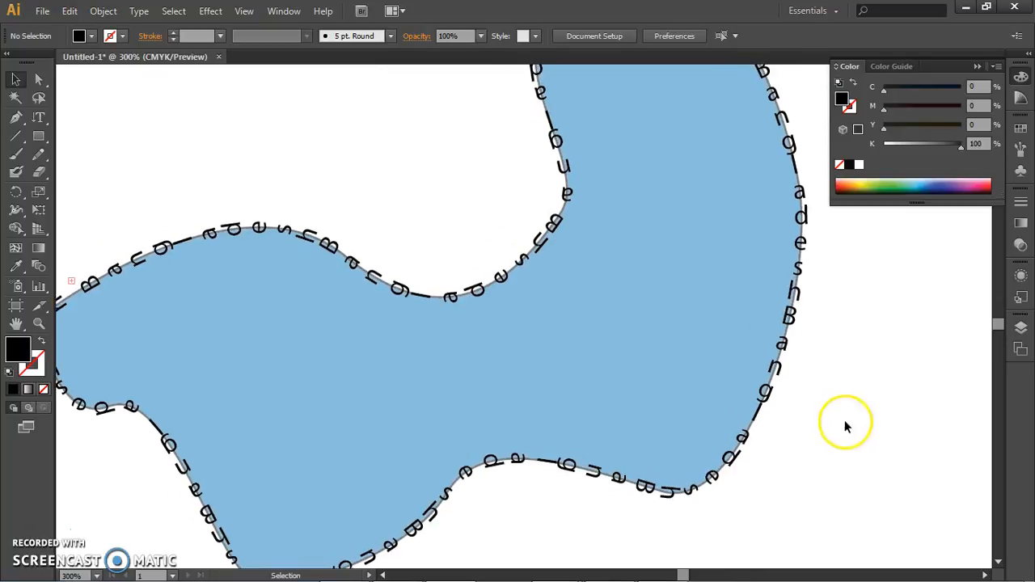
left_click(632, 328)
left_click_drag(578, 369, 672, 362)
left_click(476, 163)
left_click(261, 381)
left_click_drag(451, 366, 350, 388)
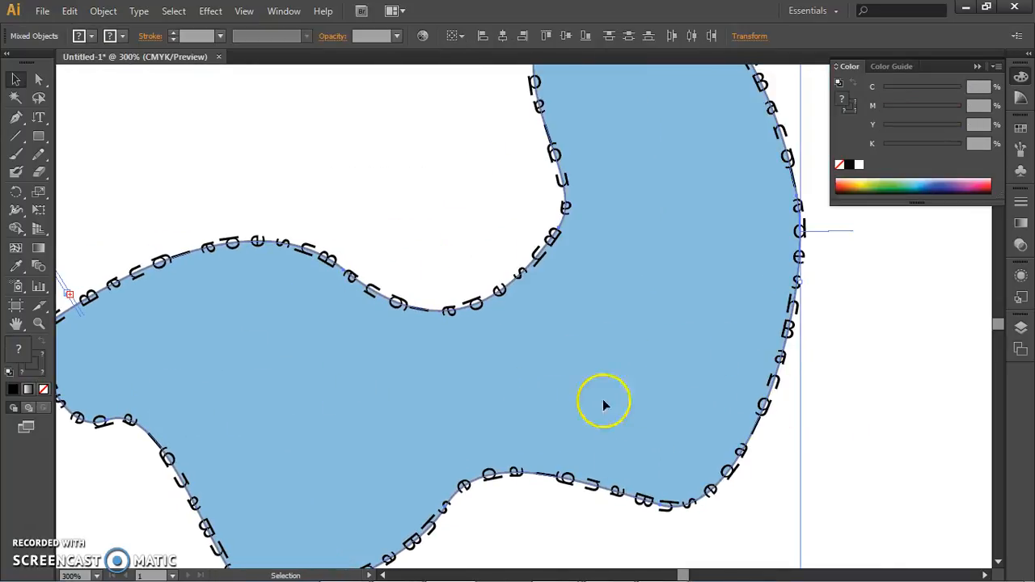
left_click_drag(848, 435, 865, 451)
left_click(692, 376)
left_click(856, 395)
left_click(752, 360)
left_click(878, 393)
left_click(658, 323)
left_click_drag(659, 324, 772, 369)
left_click(430, 203)
left_click(317, 363)
left_click(71, 15)
left_click_drag(44, 123, 118, 124)
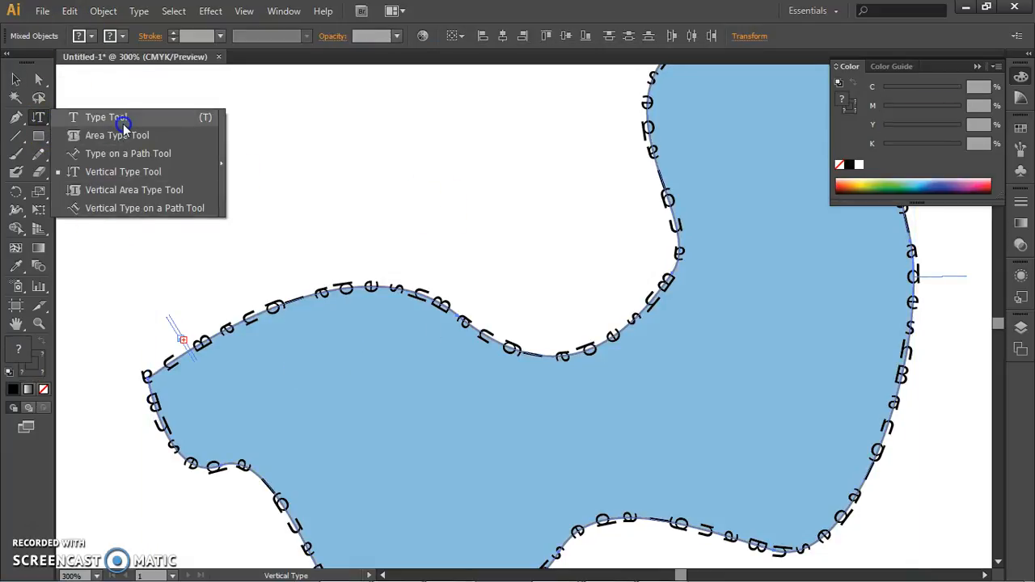
left_click(16, 77)
left_click(191, 127)
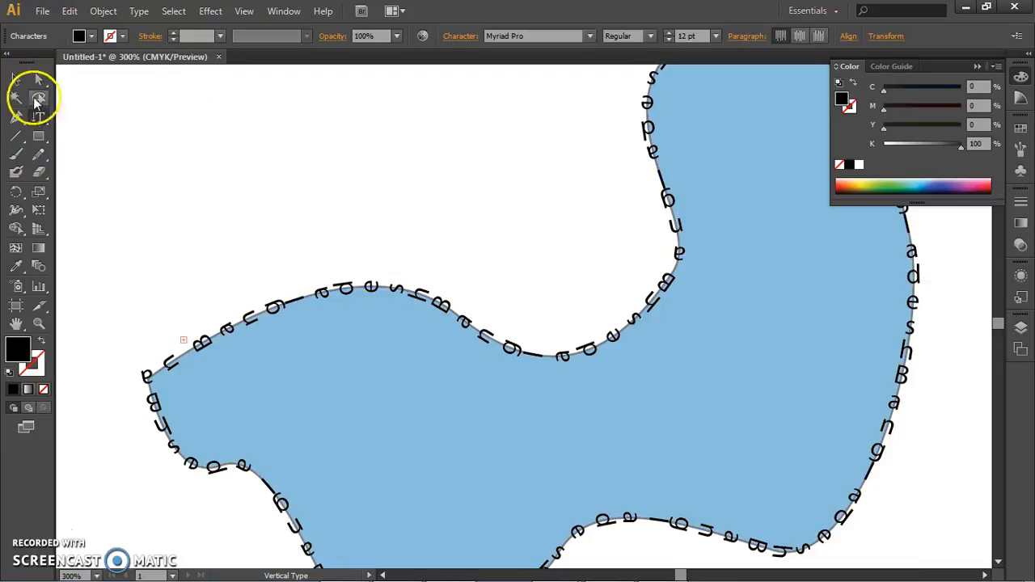
left_click(15, 77)
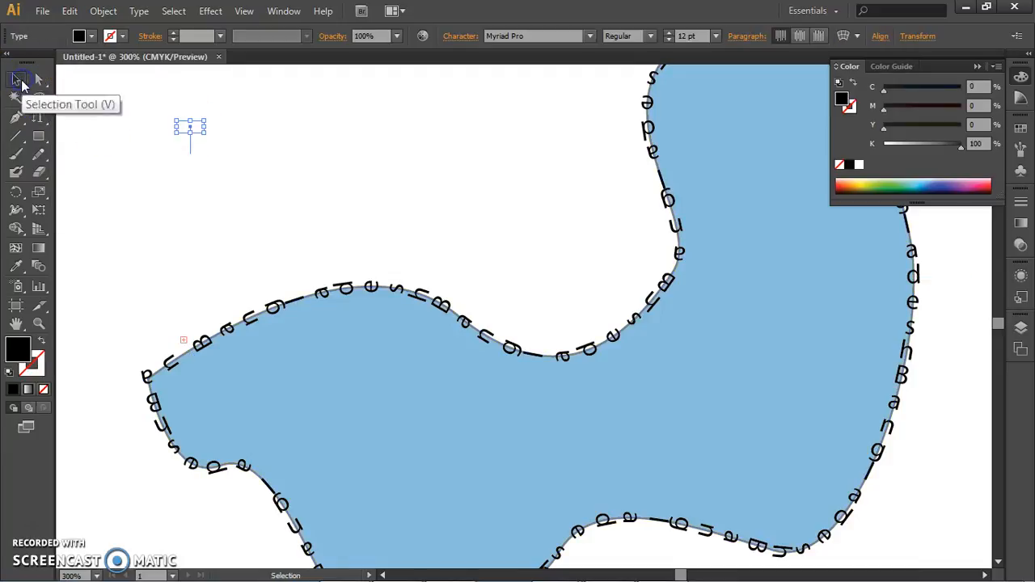
left_click(441, 218)
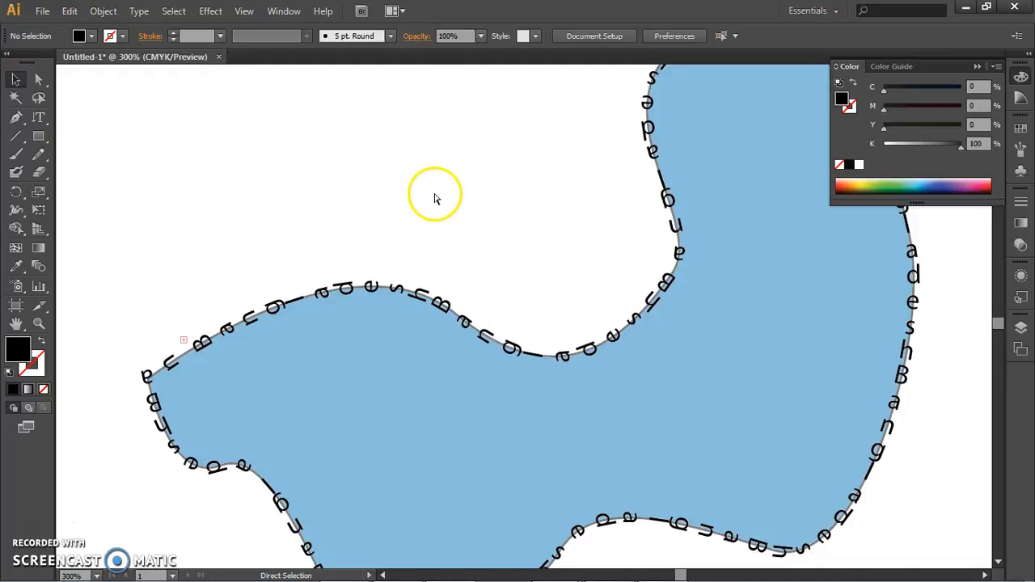
Delete the blue shape and all text objects to clear the artboard.
key("ctrl+minus")
key("ctrl+minus")
left_click(592, 313)
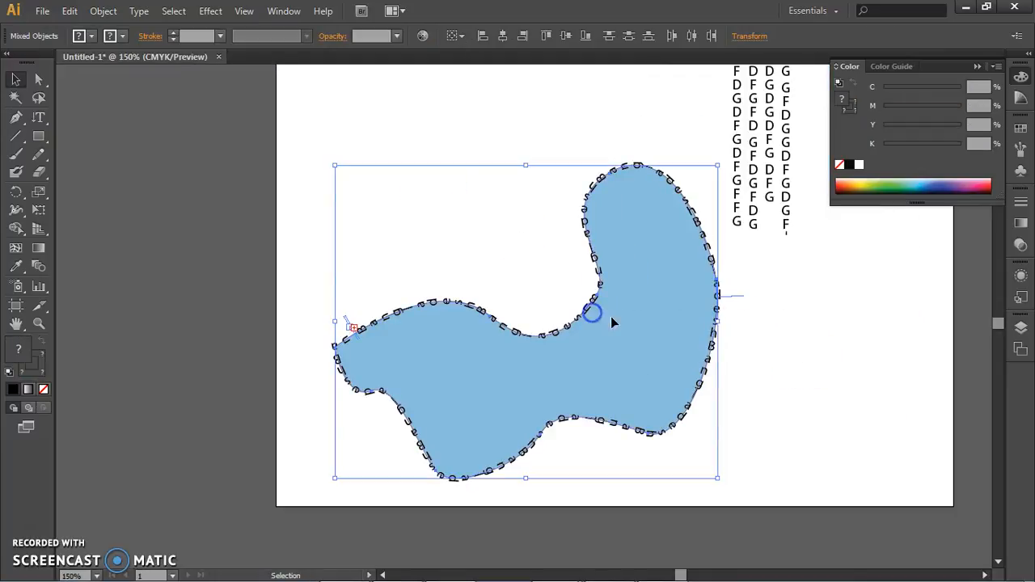
left_click_drag(742, 275, 620, 433)
left_click_drag(760, 479, 176, 127)
key("ctrl+minus")
key("ctrl+minus")
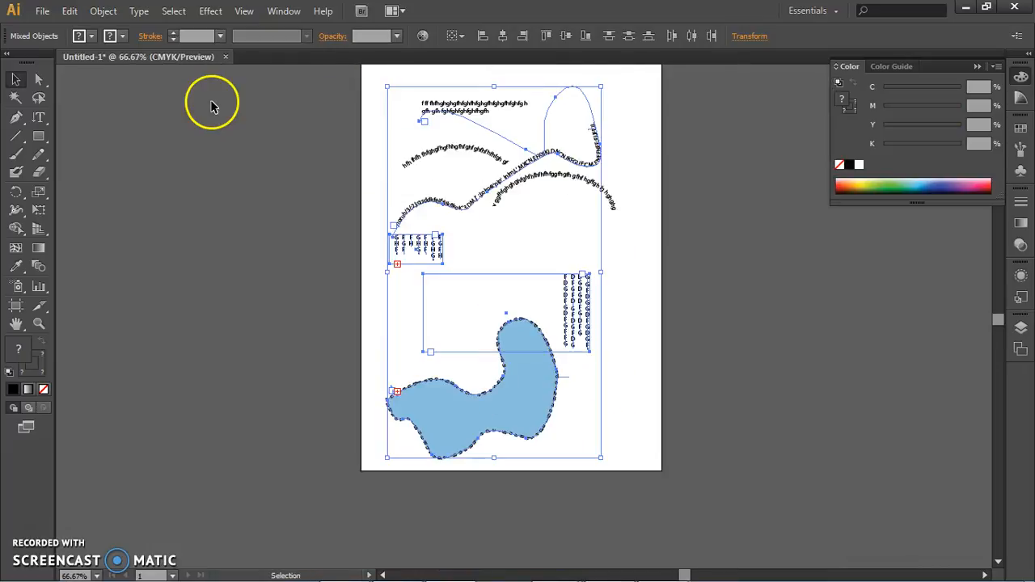
key("Delete")
left_click_drag(480, 214, 435, 97)
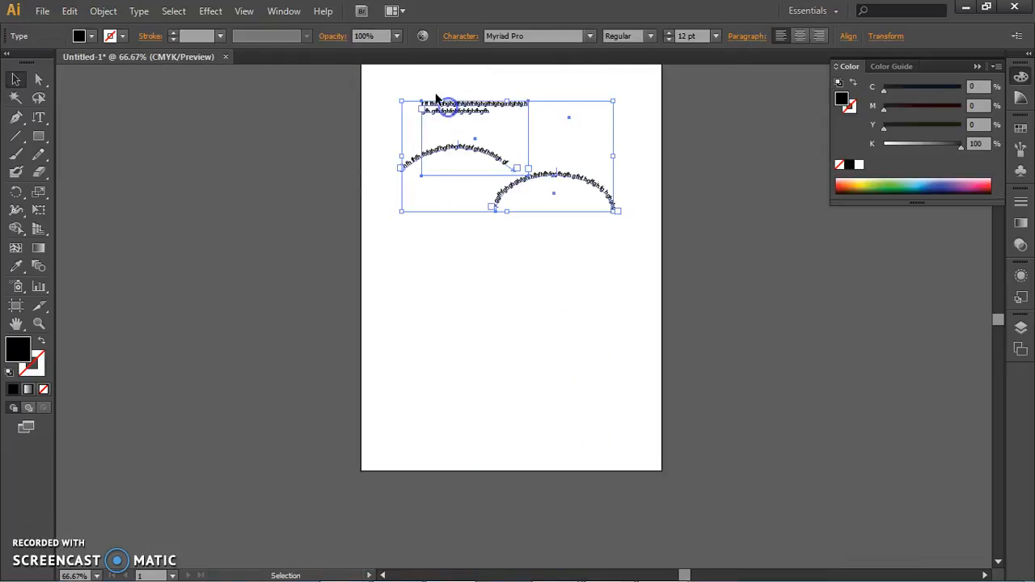
key("Delete")
left_click(437, 144)
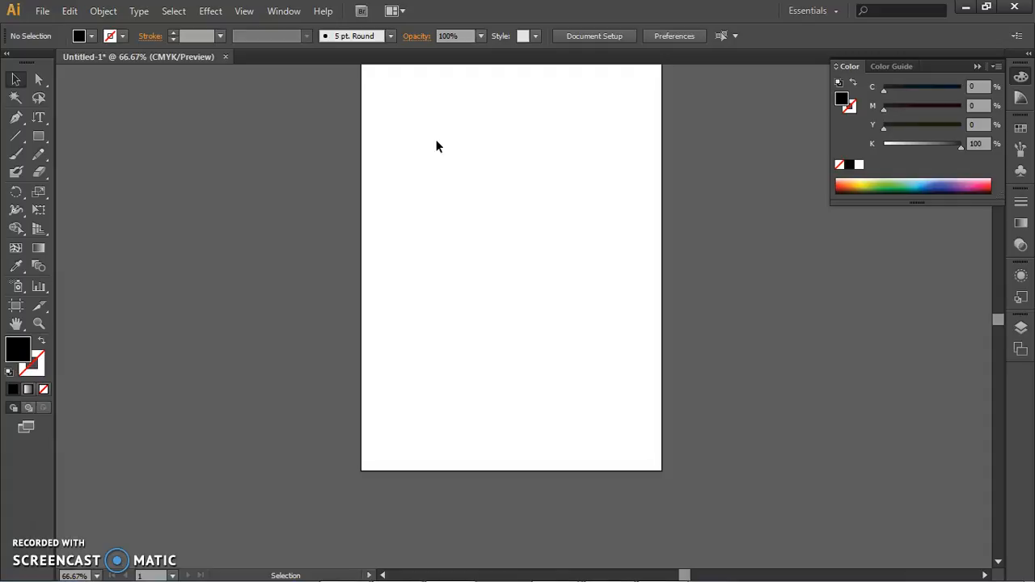
left_click_drag(439, 174, 490, 255)
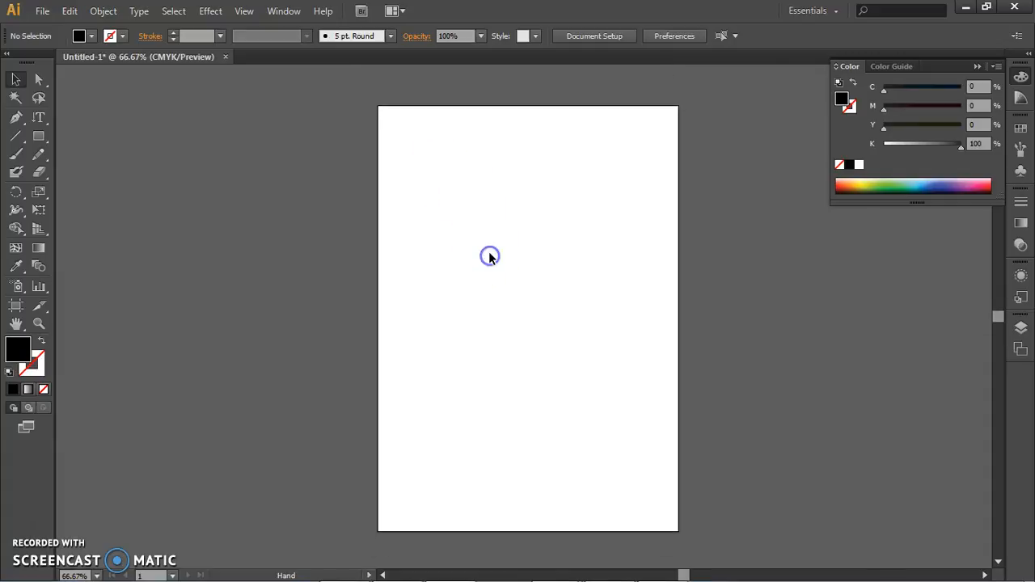
key("ctrl+equal")
key("ctrl+equal")
left_click_drag(541, 213, 584, 273)
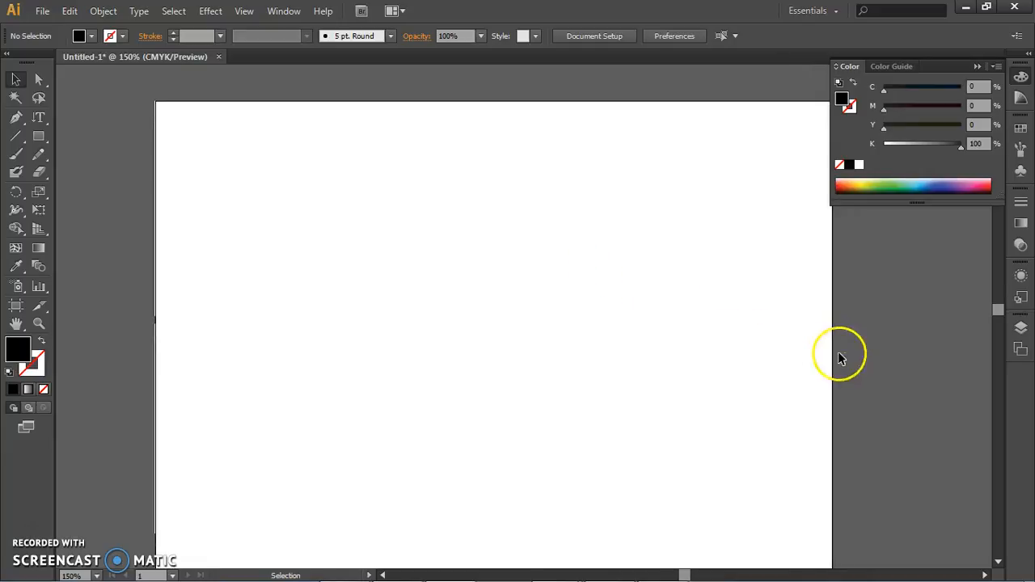
left_click_drag(700, 333, 684, 306)
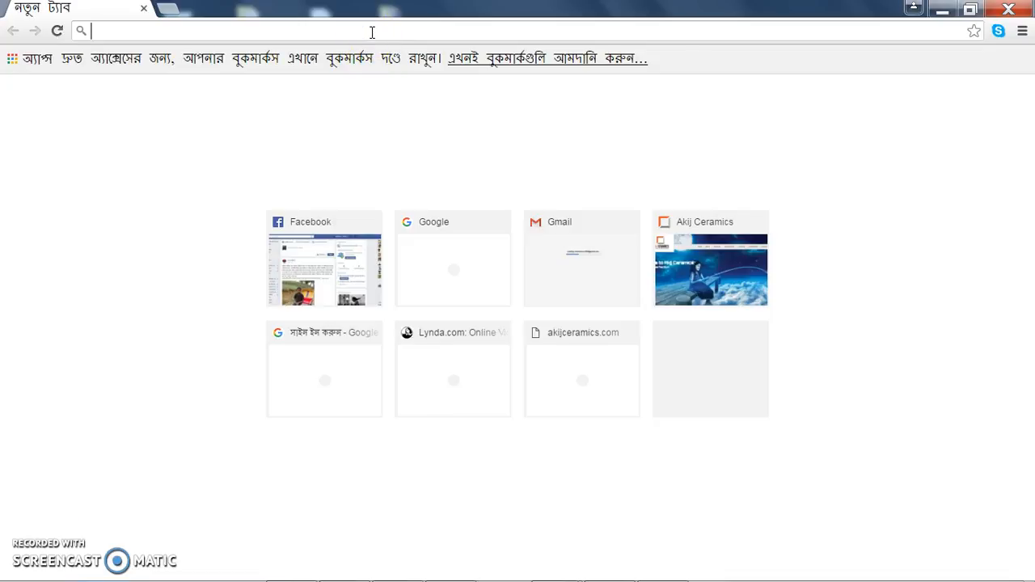
Load the google.com home page in the browser.
type("googl")
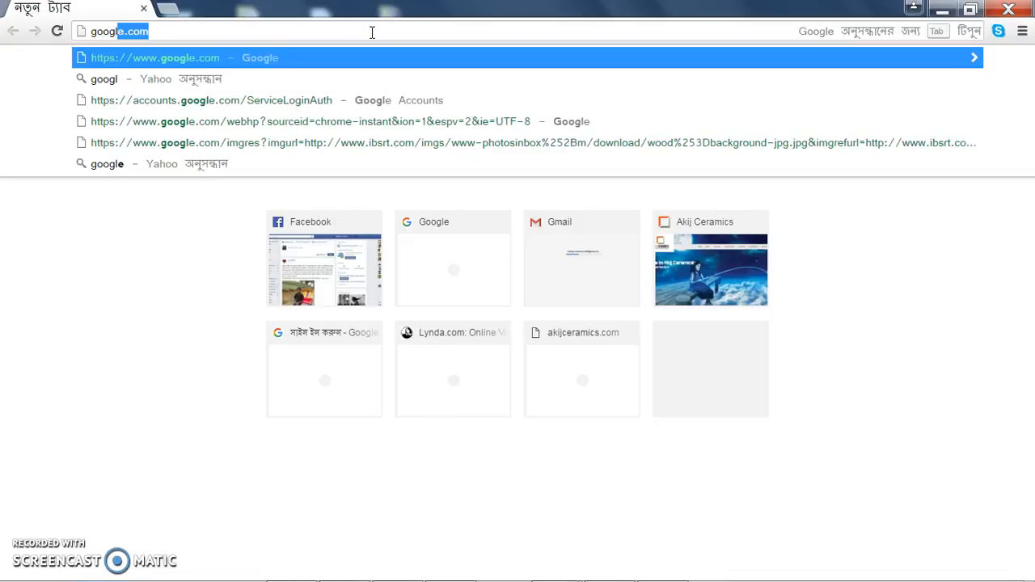
type("e")
key("Return")
Search Google for "flower shape" and show the image results.
left_click(468, 311)
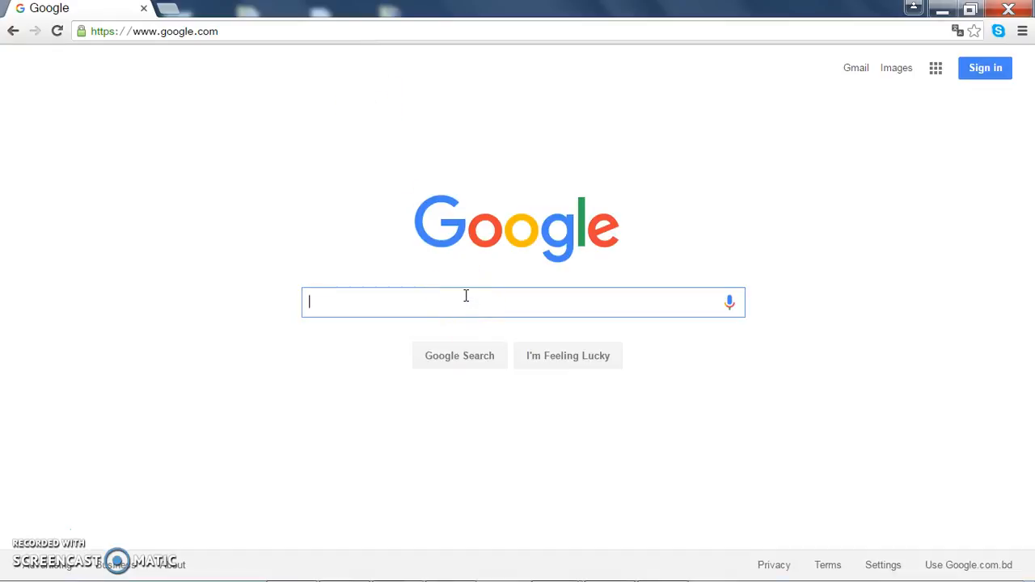
type("flower ")
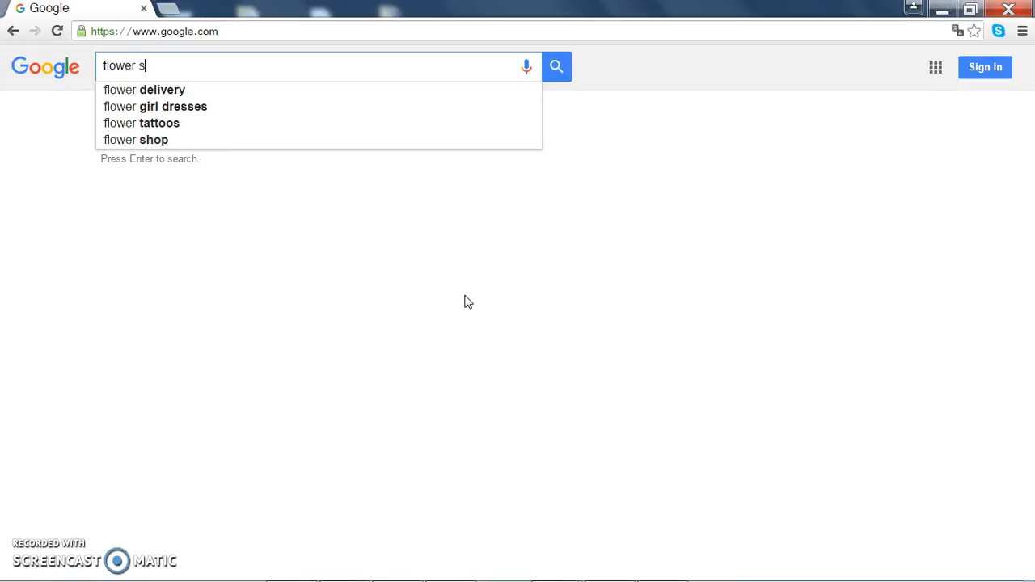
type("sha")
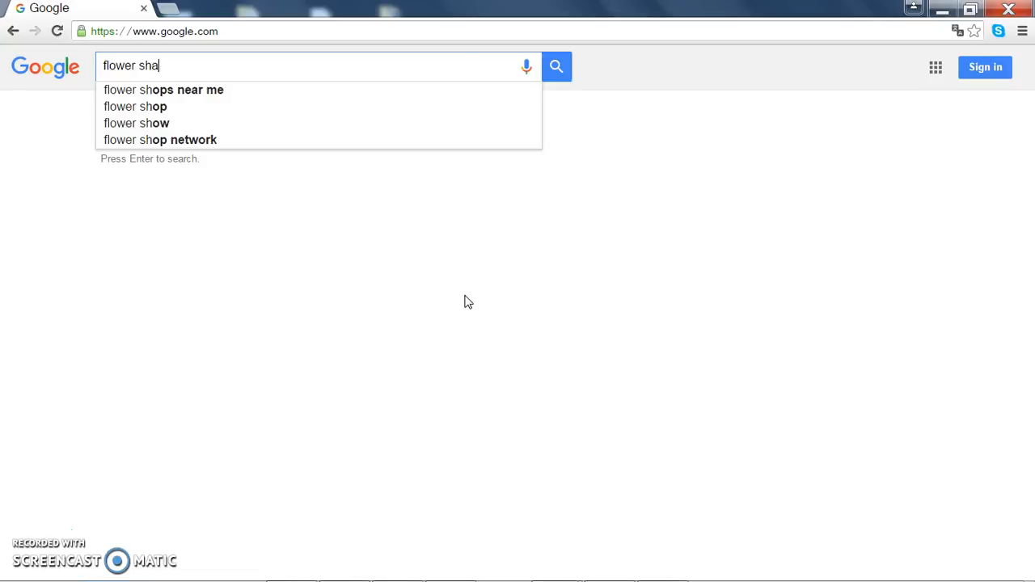
type("pe")
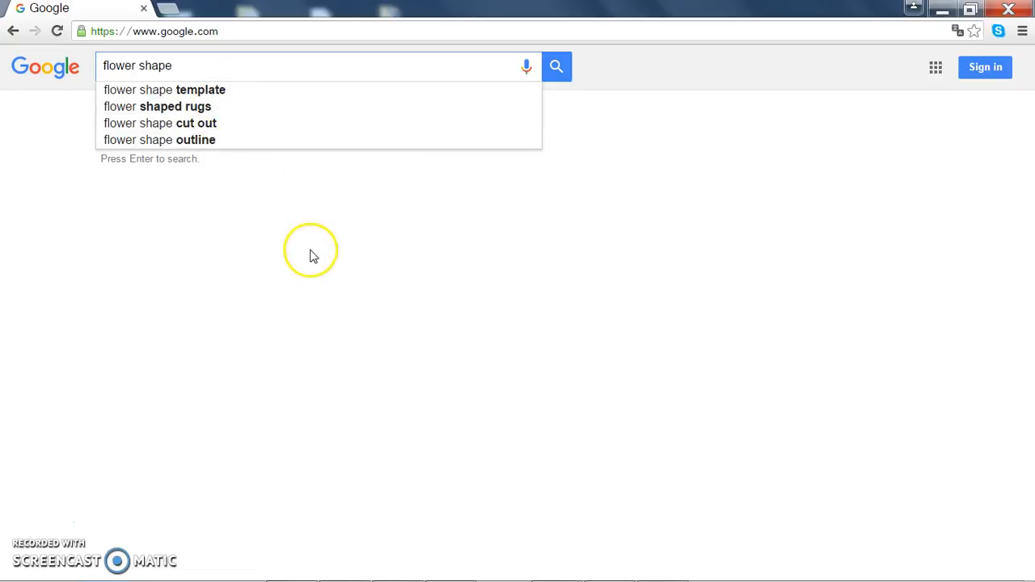
key("Return")
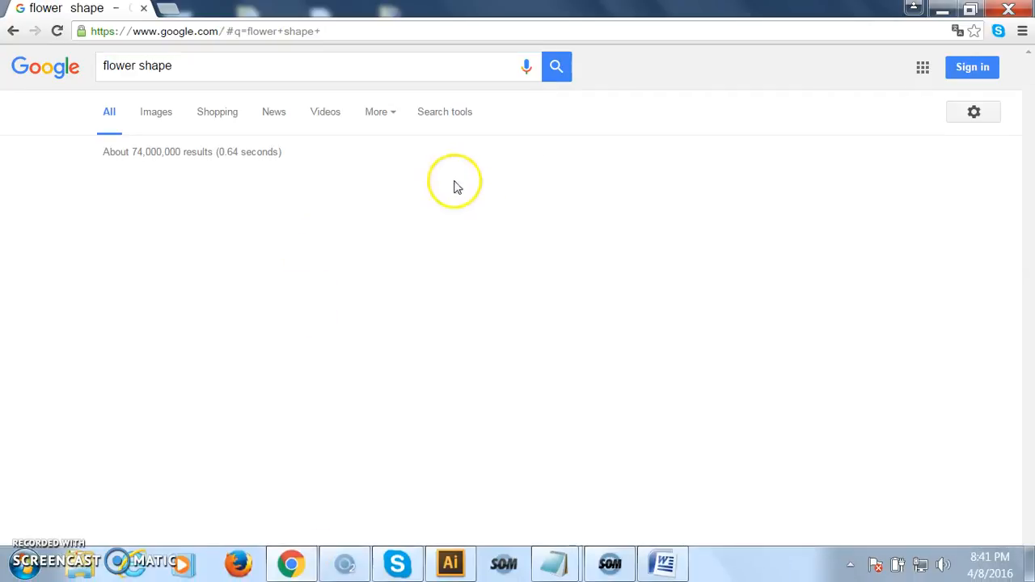
left_click(159, 115)
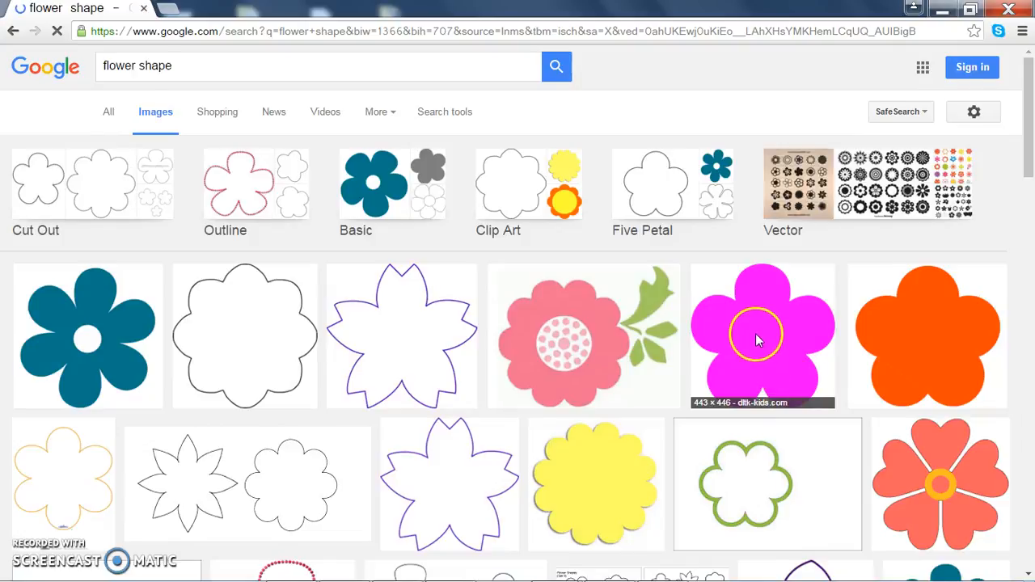
Look through the flower image results and open the preview of the black line-art "Flower shape closeup Vector" image.
scroll(757, 335, "down", 4)
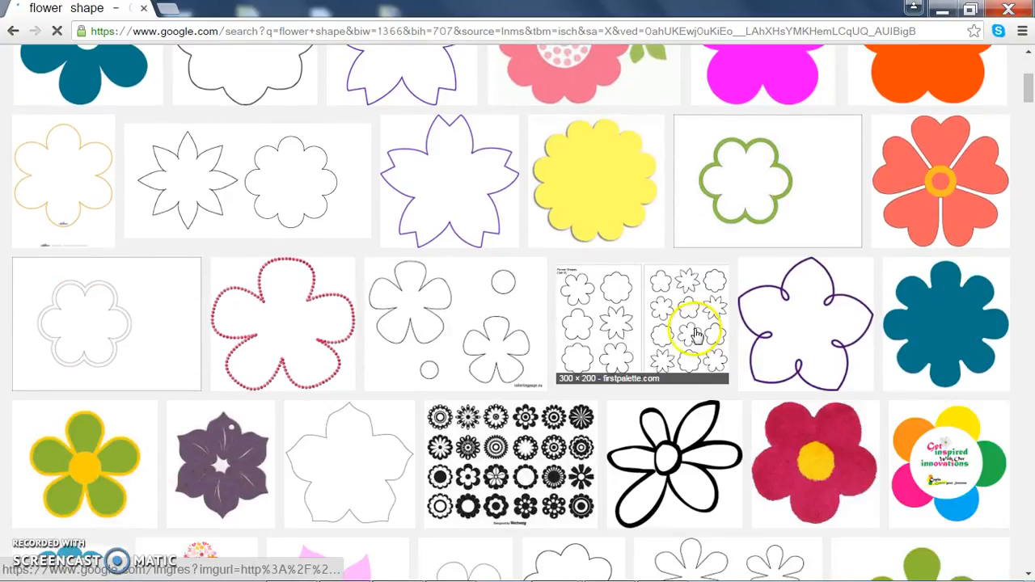
scroll(697, 334, "down", 3)
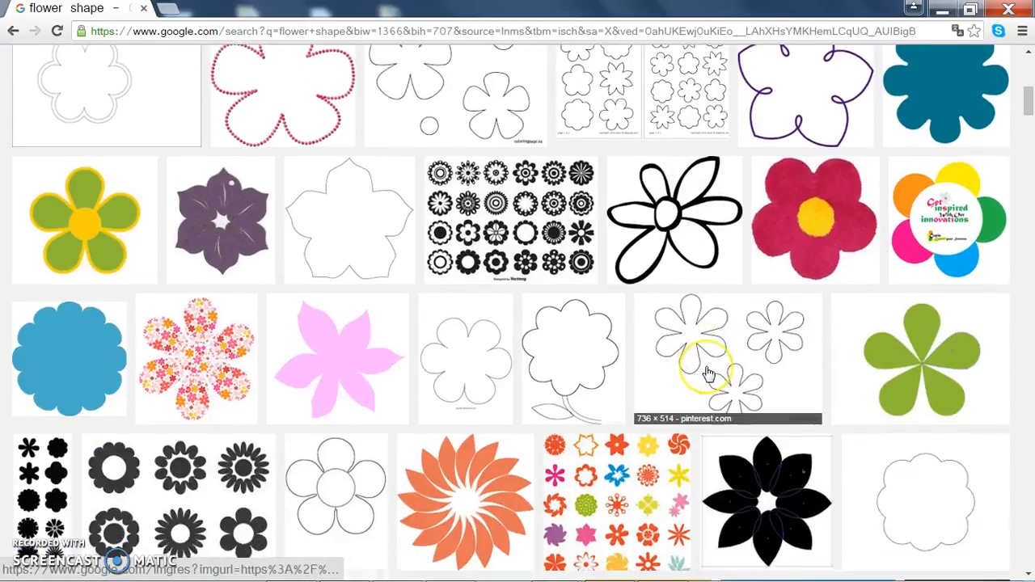
scroll(707, 373, "down", 5)
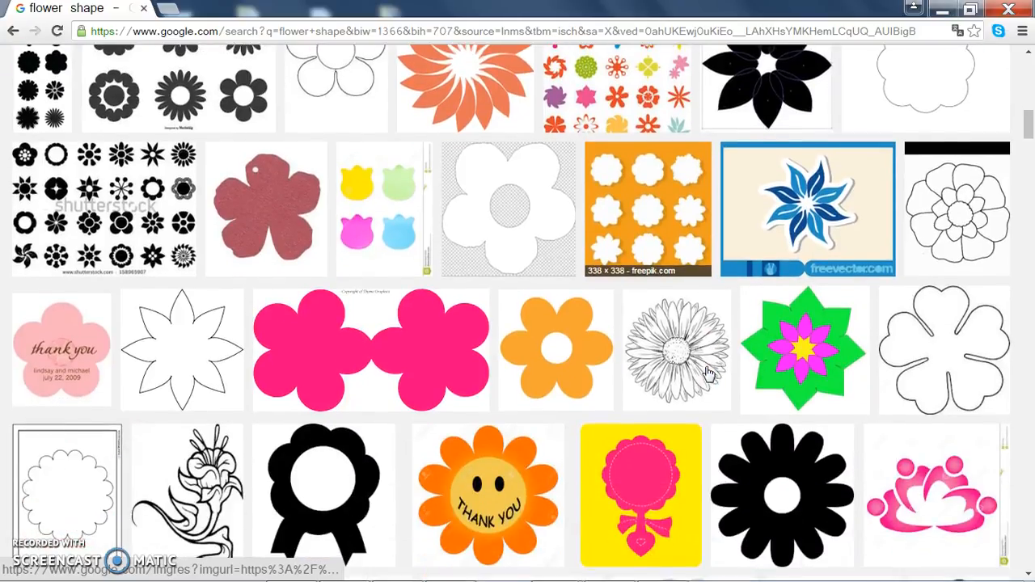
scroll(707, 373, "down", 3)
scroll(708, 373, "down", 1)
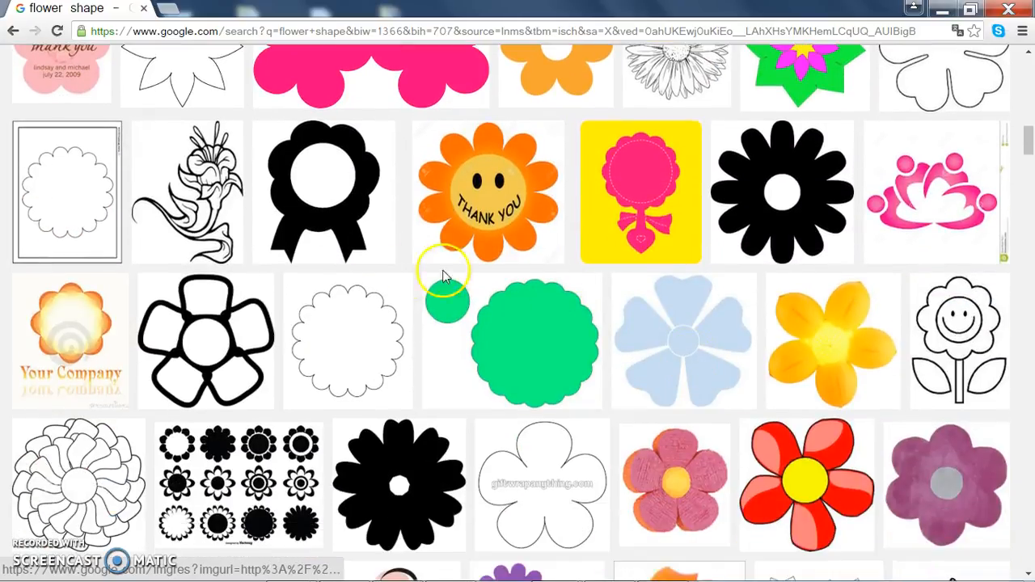
right_click(225, 188)
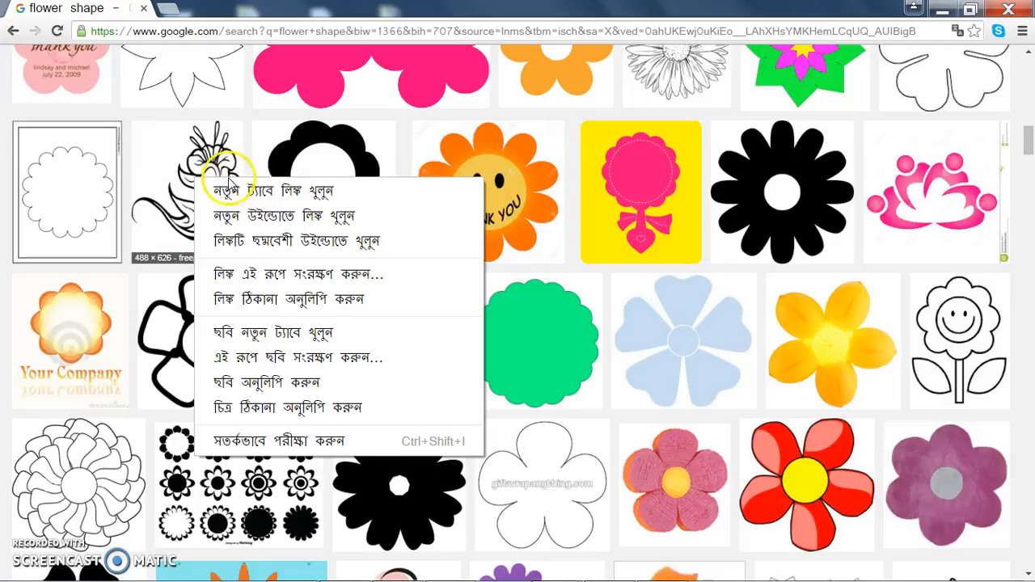
left_click(215, 163)
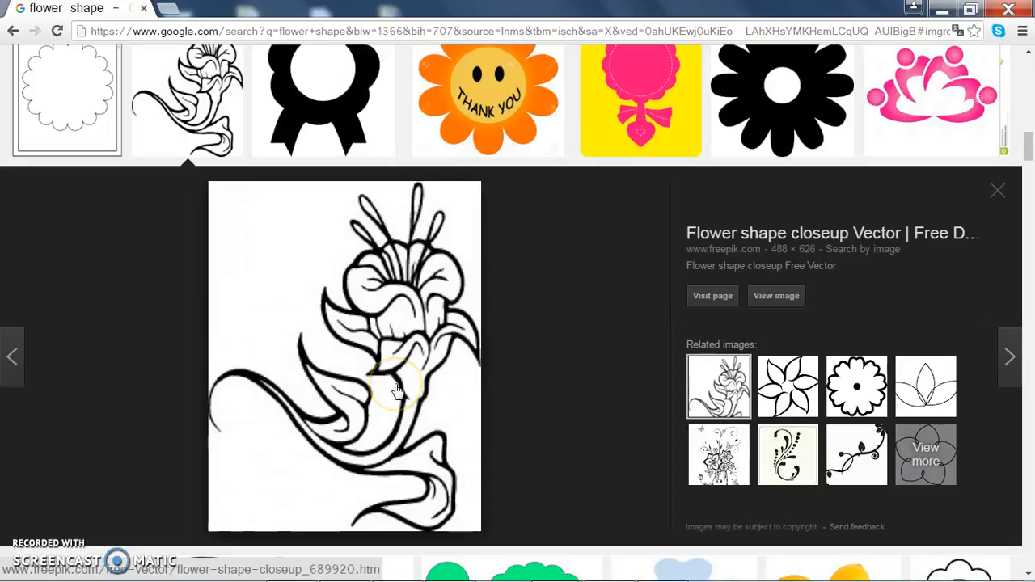
Save the previewed flower image to the Desktop as a JPEG named 10, and switch back to Illustrator.
right_click(349, 322)
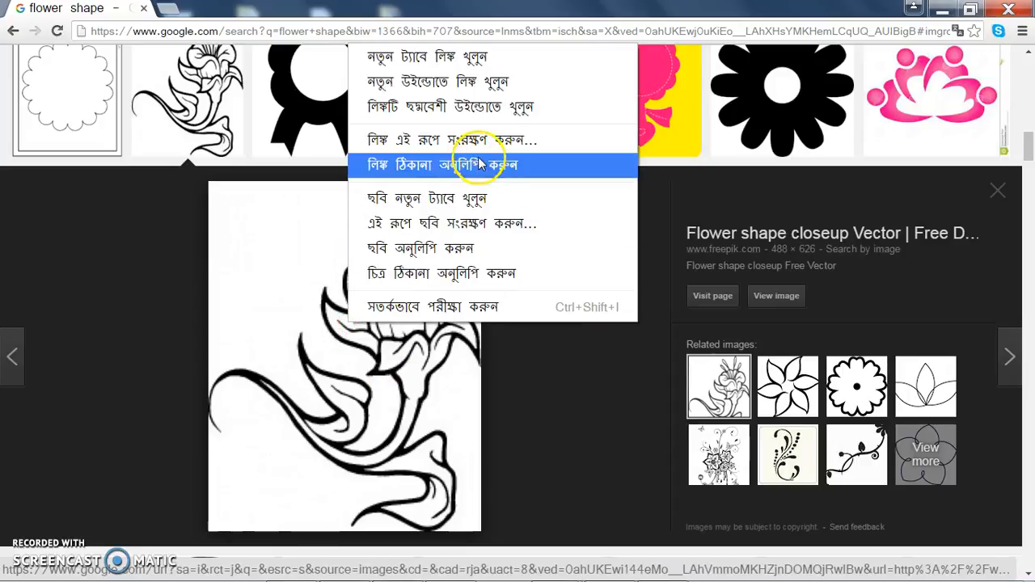
left_click(474, 232)
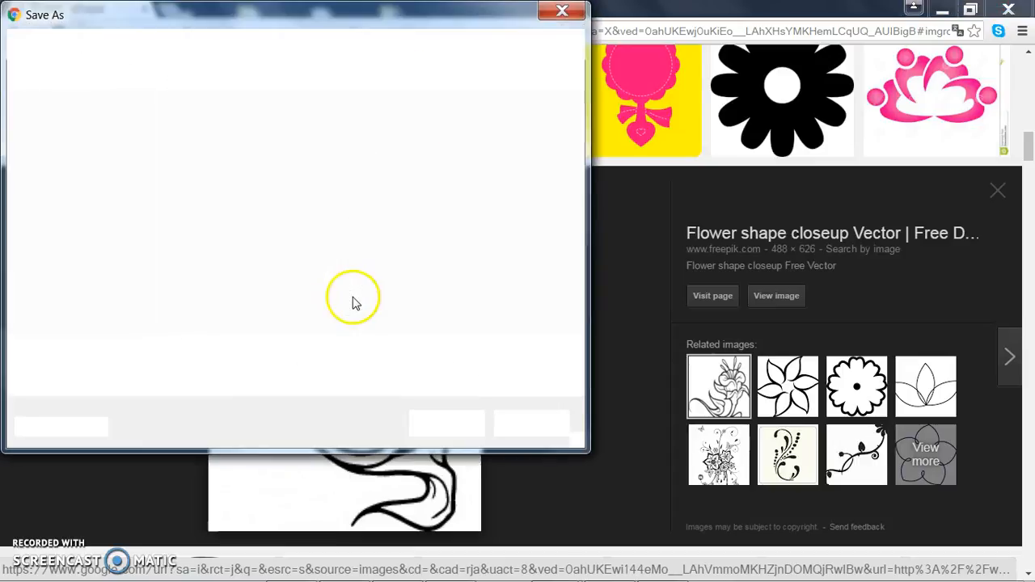
left_click(354, 300)
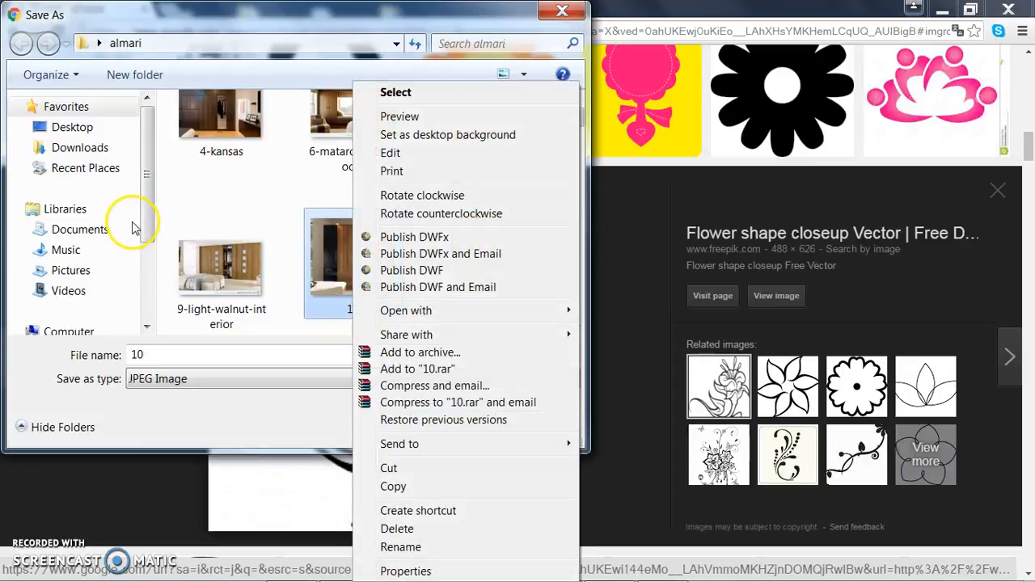
left_click(89, 127)
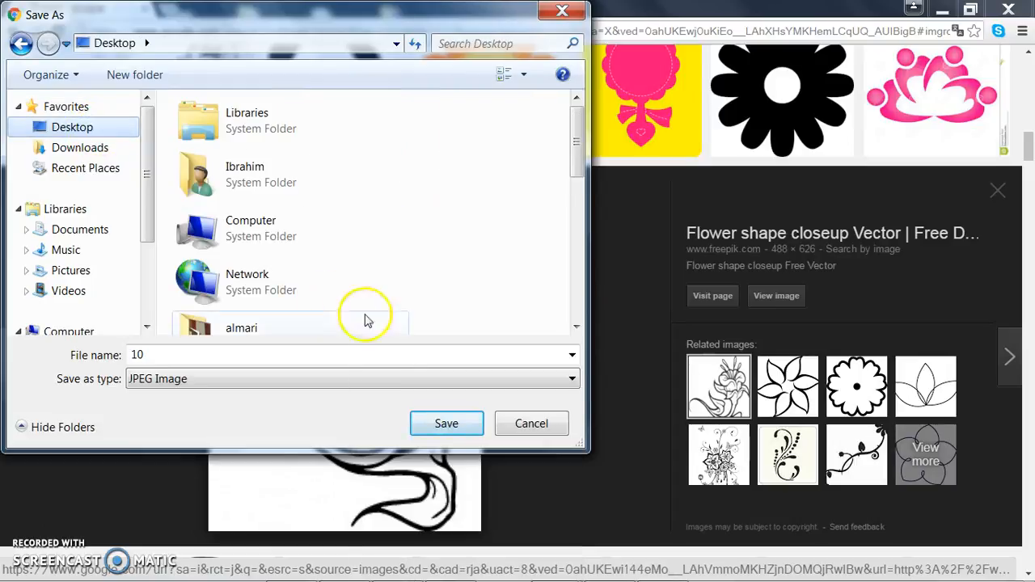
left_click(443, 422)
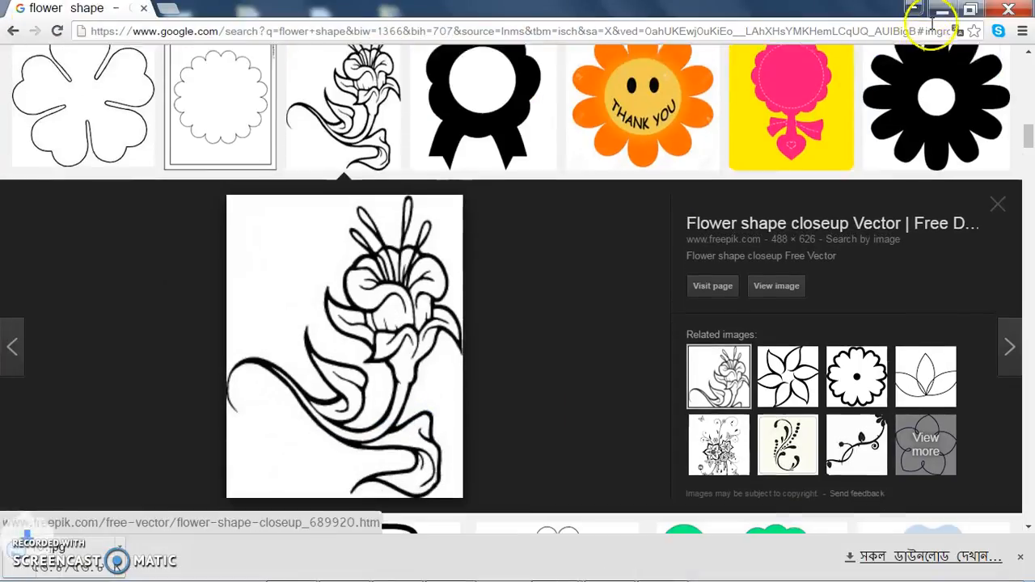
left_click(940, 9)
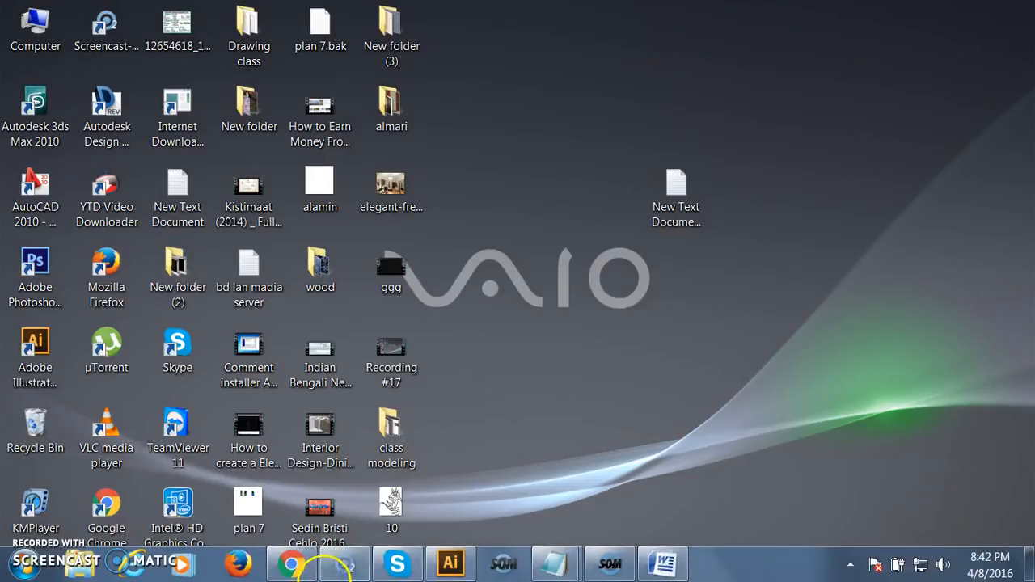
left_click(471, 564)
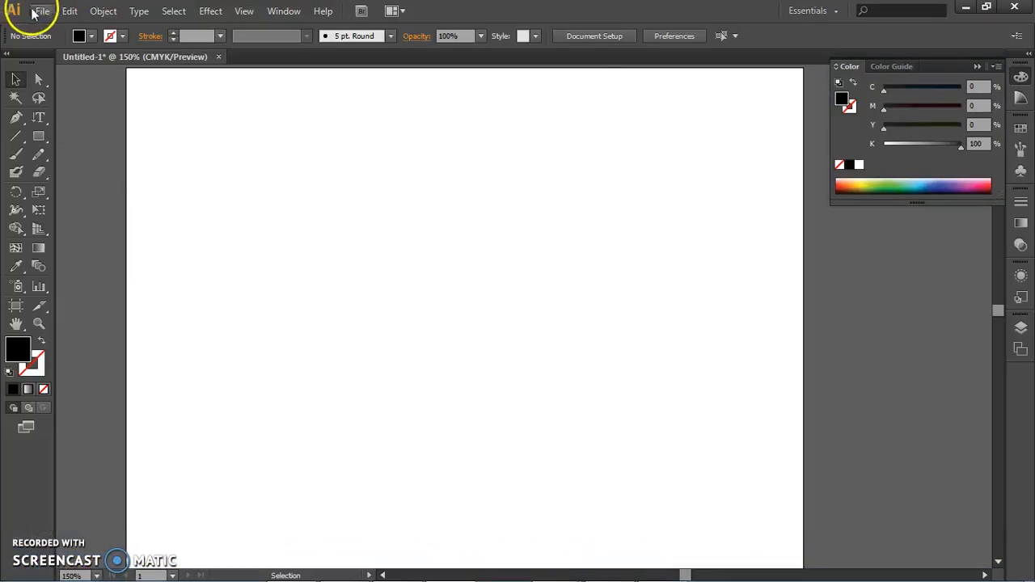
left_click(35, 13)
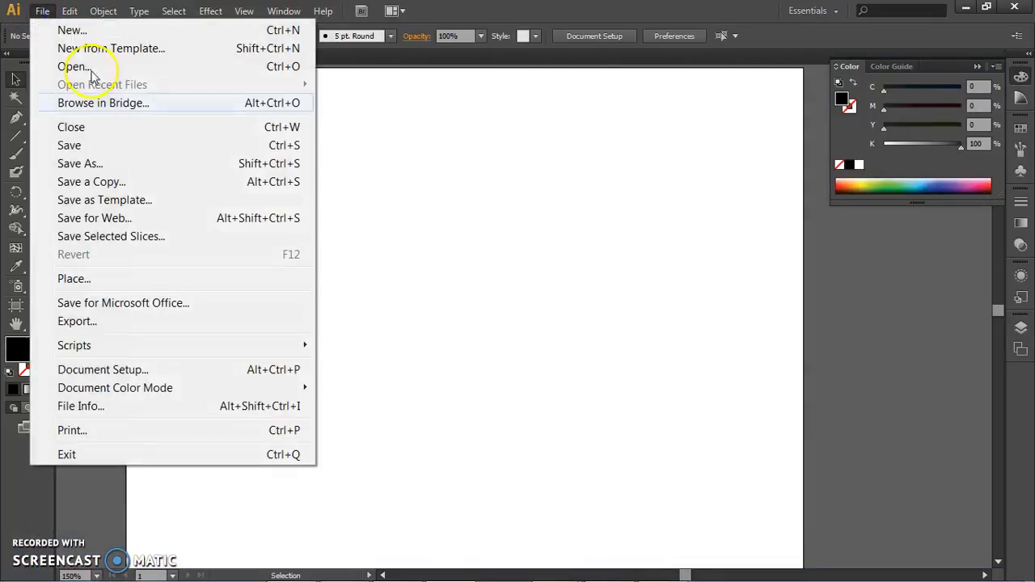
left_click(92, 68)
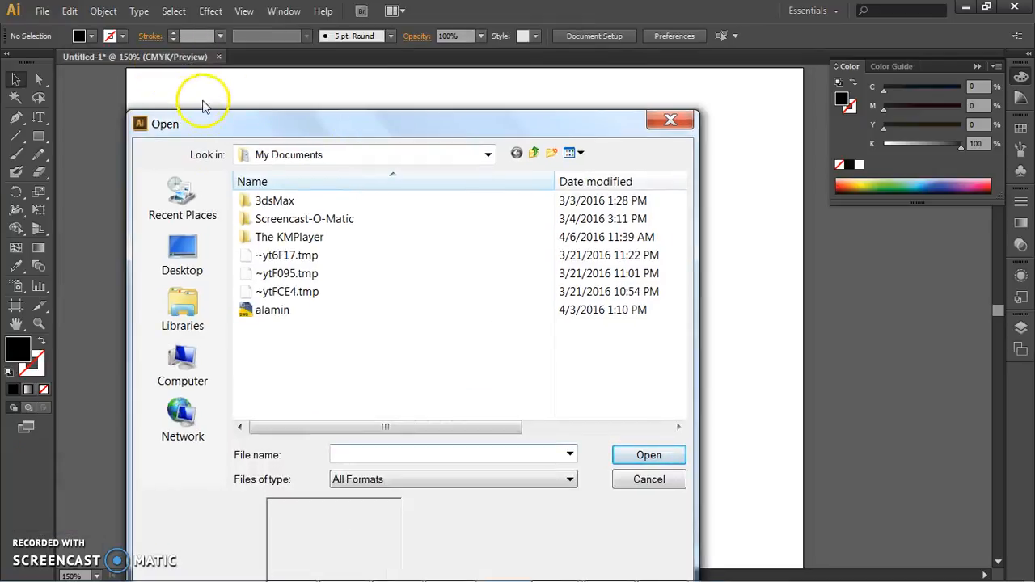
left_click(670, 120)
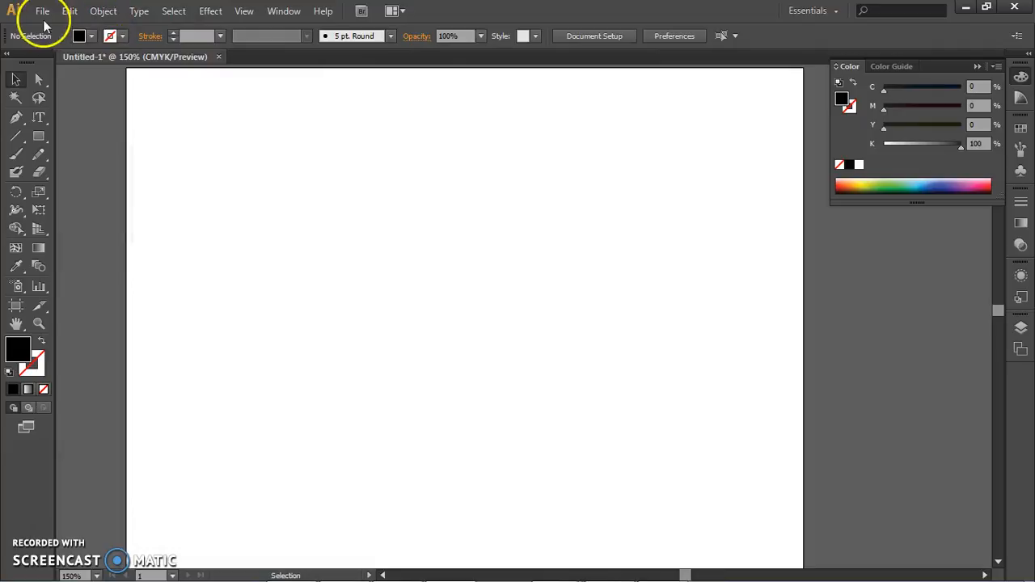
Place the JPEG image 10 from the Desktop on the artboard with the Link option turned off.
left_click(41, 11)
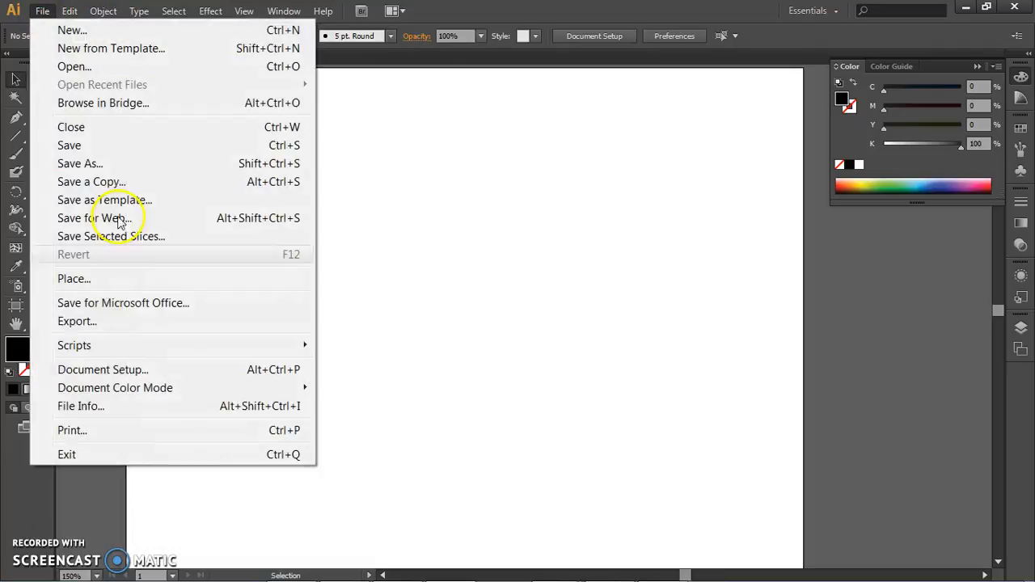
left_click(74, 279)
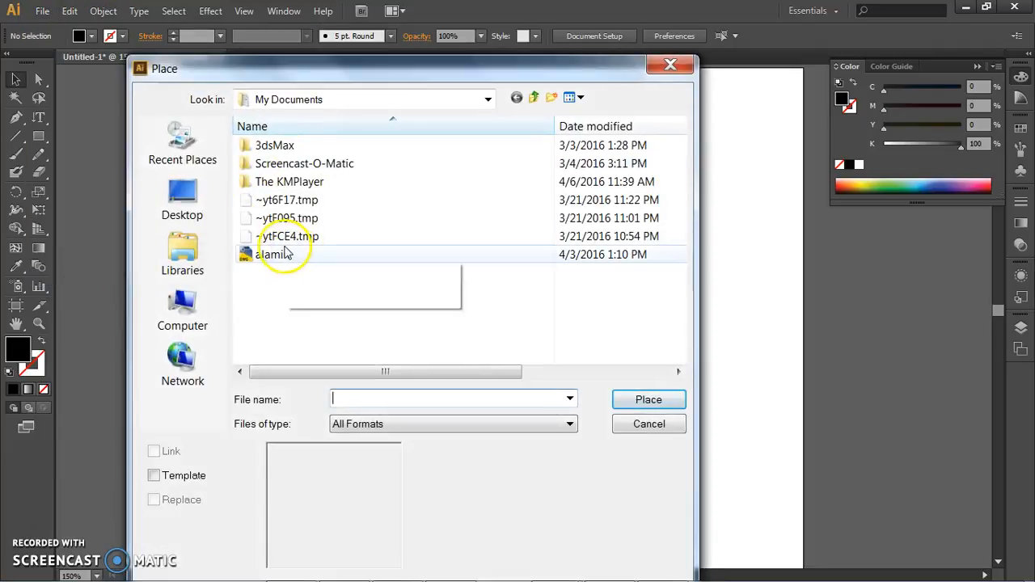
left_click(183, 203)
left_click_drag(679, 174, 680, 237)
left_click(496, 328)
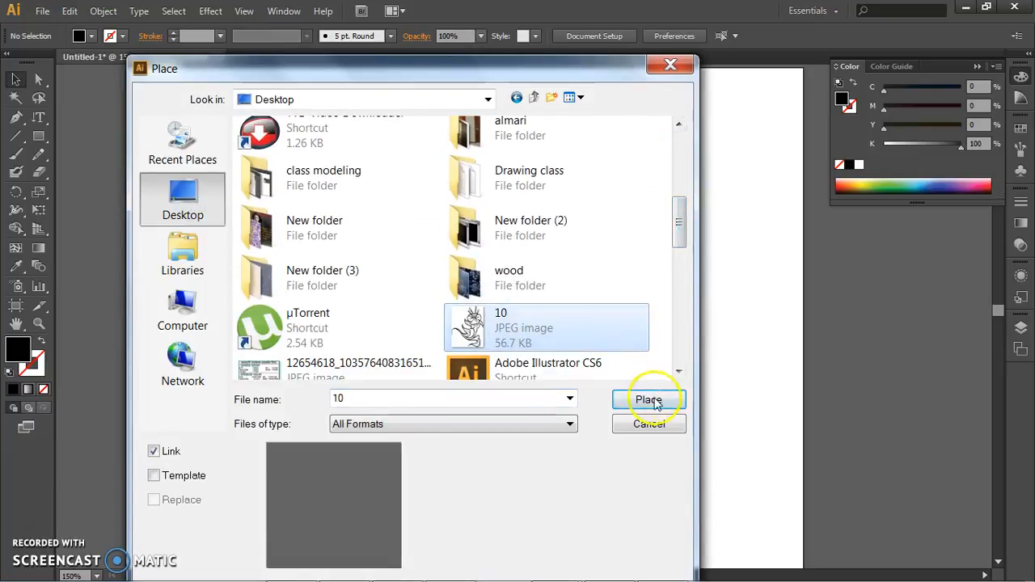
left_click(168, 456)
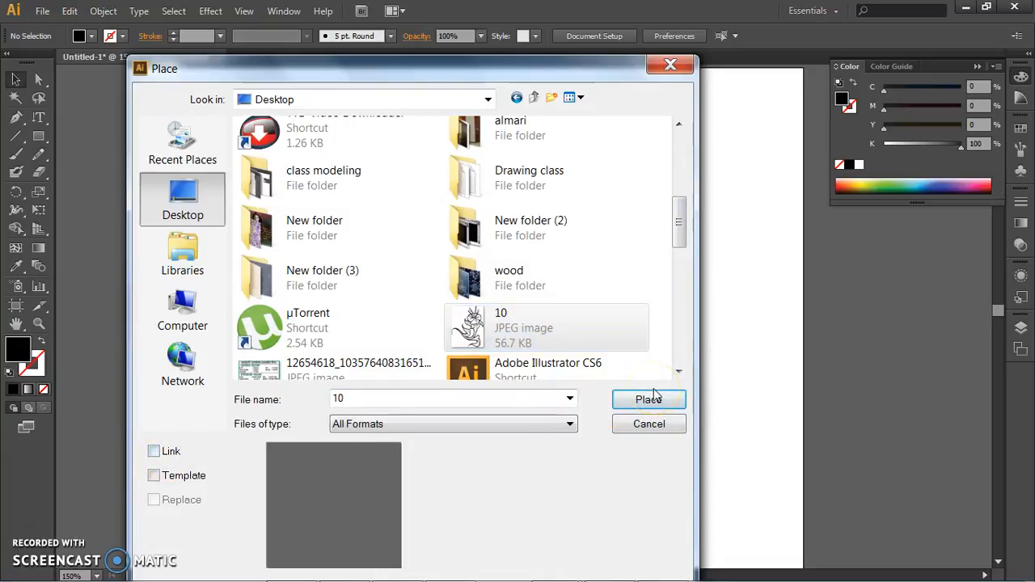
left_click(521, 348)
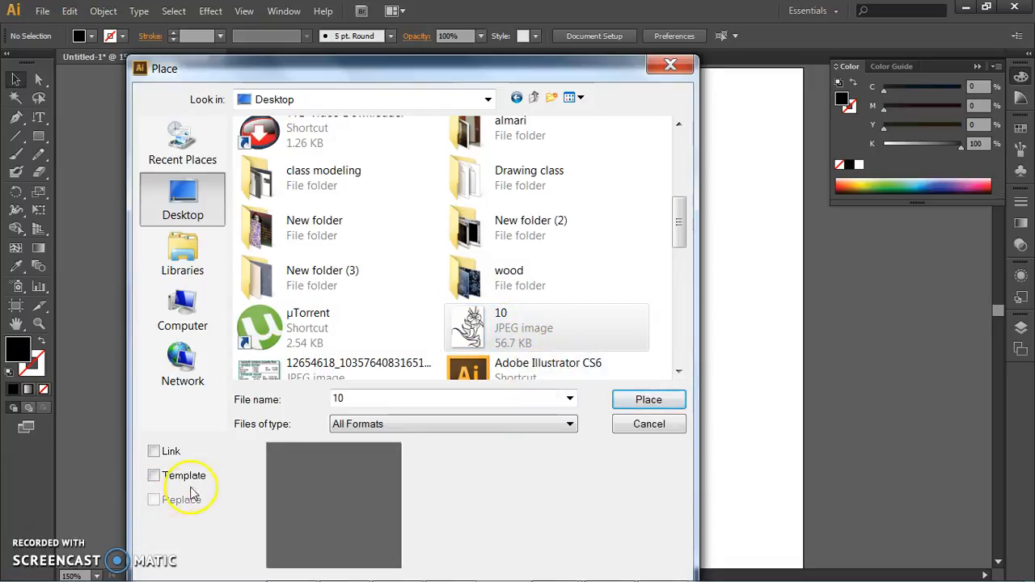
left_click(645, 400)
left_click(641, 389)
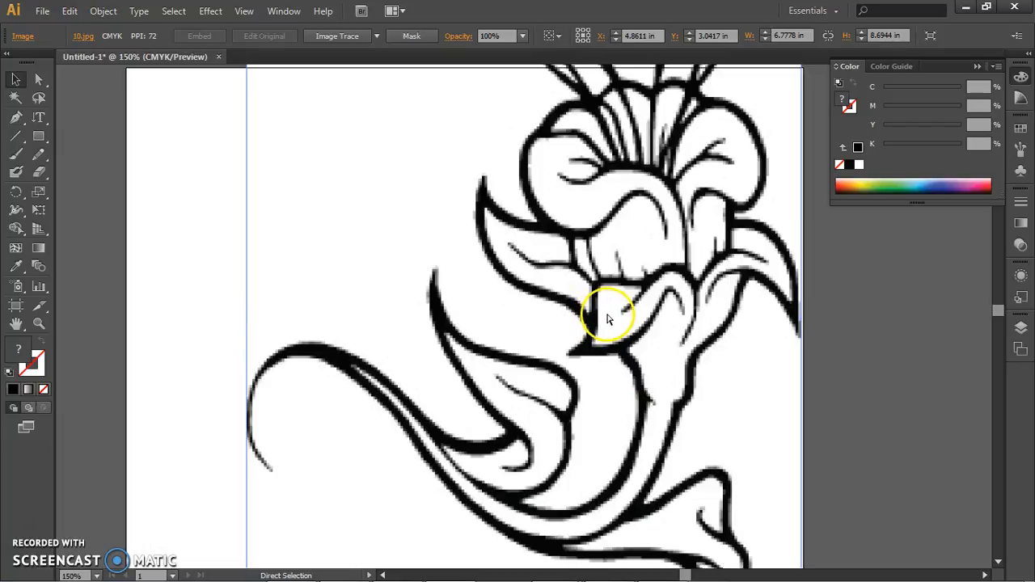
Scale the placed flower image to about 3.22 × 4.14 in and move it to about X 3.79 in, Y 4.60 in.
key("ctrl+minus")
key("ctrl+minus")
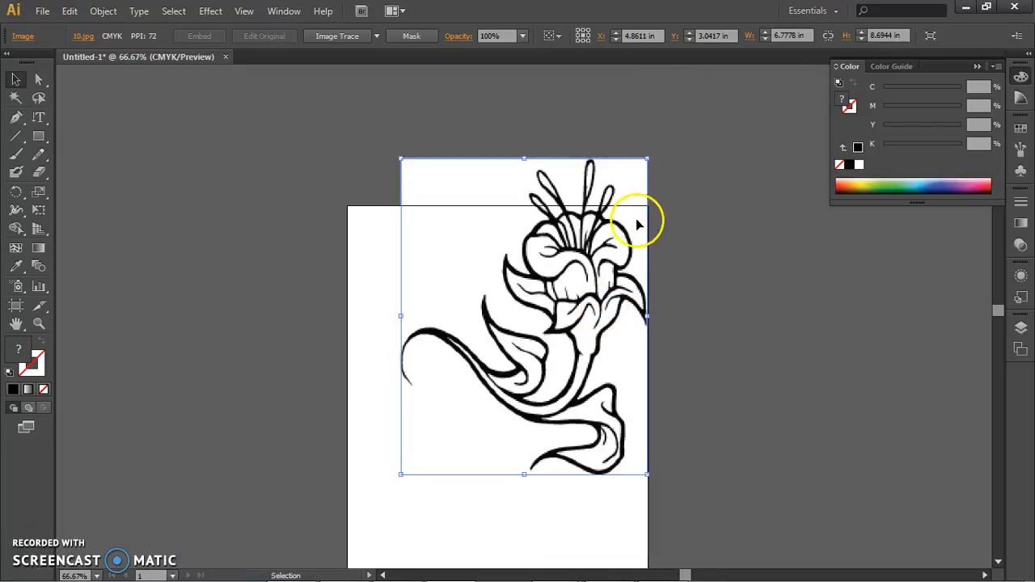
left_click_drag(648, 158, 585, 232)
left_click_drag(566, 289, 503, 365)
Lock the placed flower image on the artboard.
key("ctrl+plus")
key("ctrl+plus")
key("space")
left_click_drag(541, 424, 578, 353)
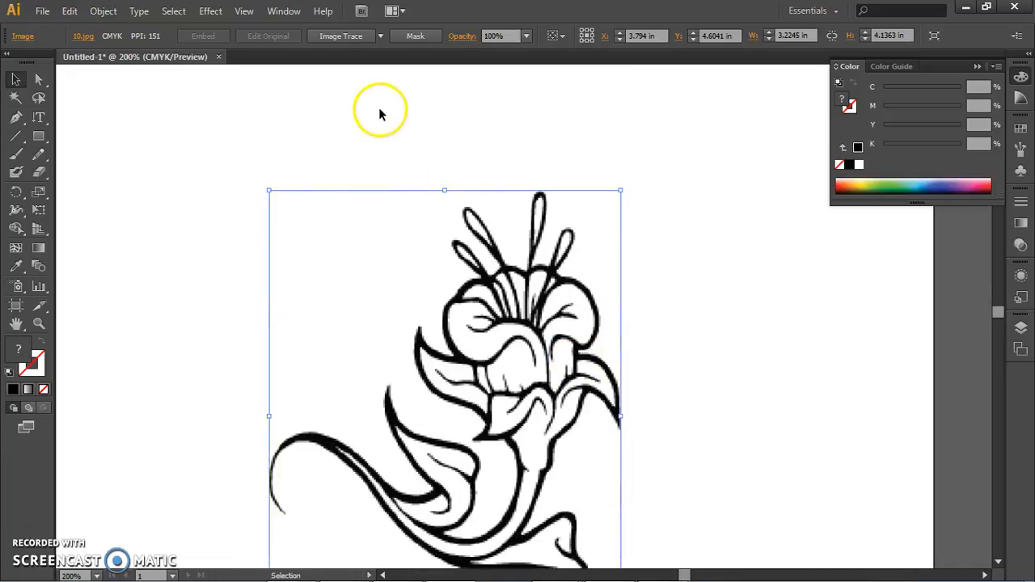
key("space")
left_click_drag(701, 254, 721, 265)
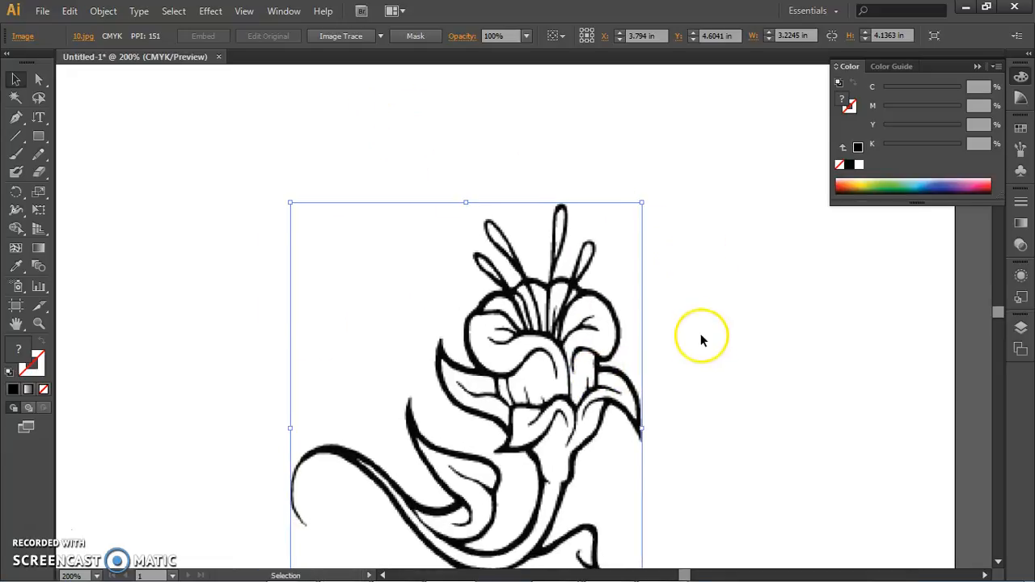
key("ctrl+2")
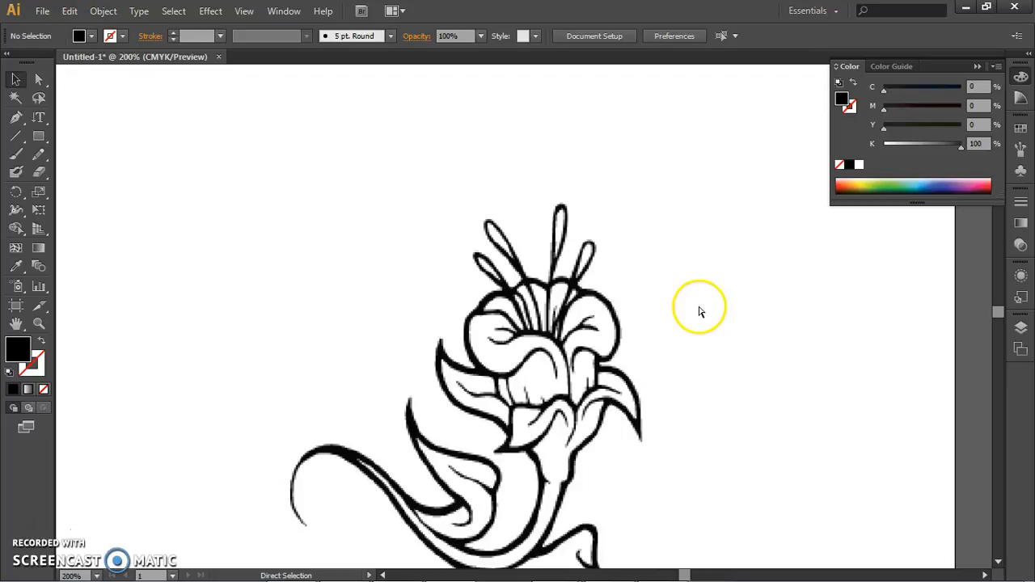
Examine the flower's upper petals and stamens at 800% magnification with the Pen tool active.
key("ctrl+equal")
key("ctrl+equal")
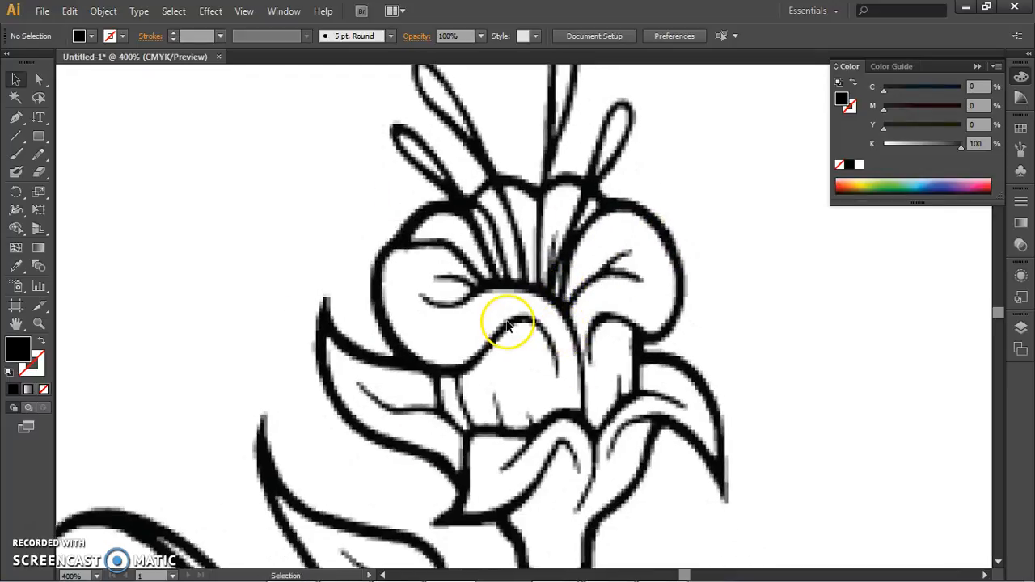
left_click_drag(508, 322, 530, 391)
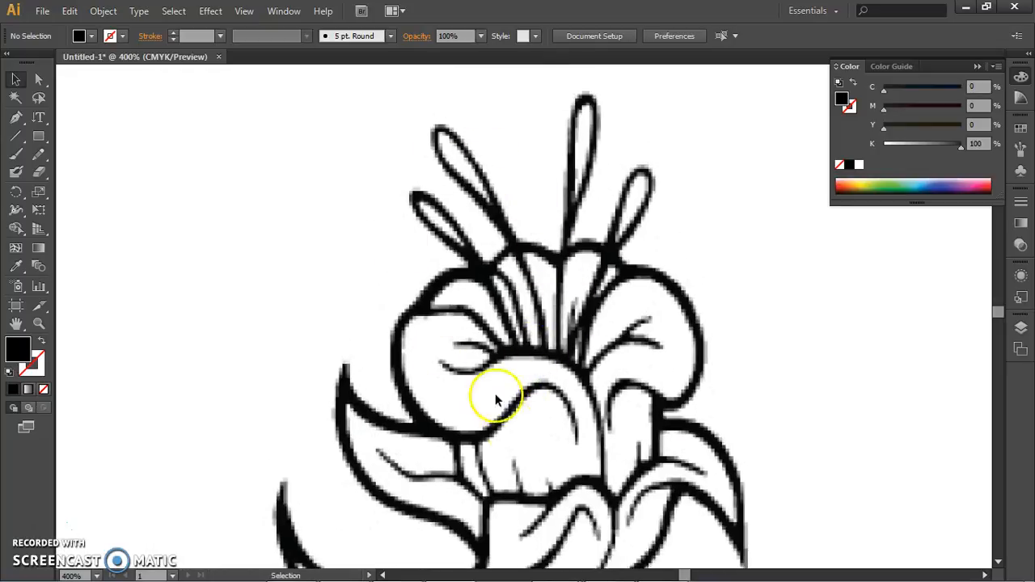
left_click_drag(519, 442, 527, 297)
left_click_drag(523, 352, 555, 289)
mouse_move(585, 235)
left_mouse_down()
mouse_move(569, 418)
mouse_move(590, 400)
mouse_move(591, 414)
left_mouse_up()
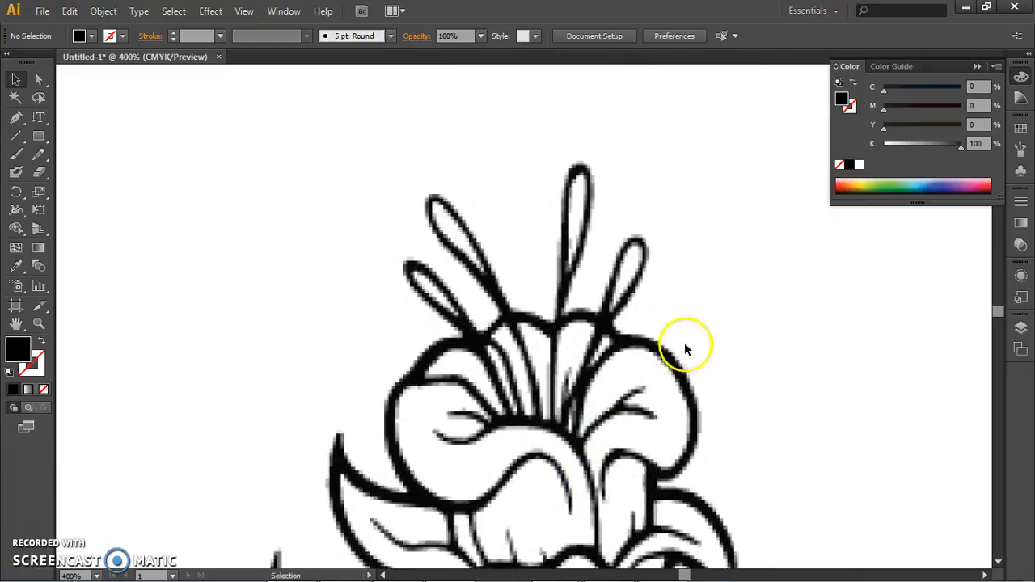
left_click(18, 118)
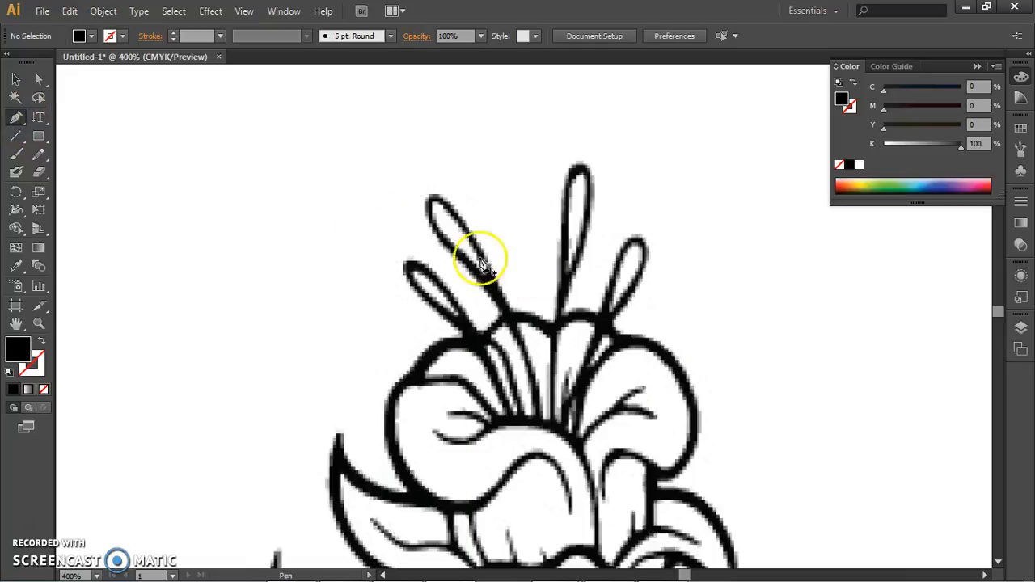
key("ctrl")
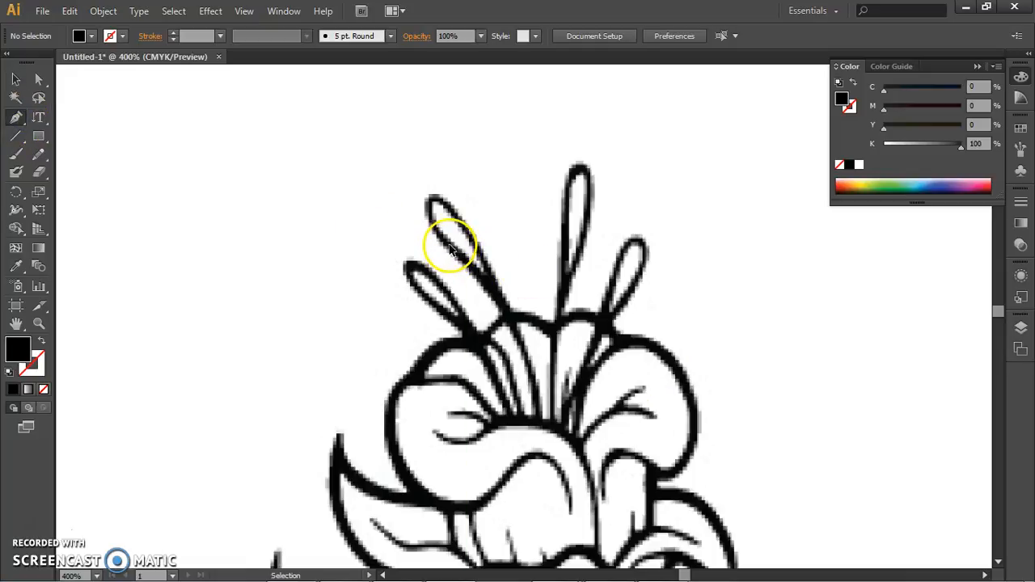
key("ctrl+plus")
key("ctrl+plus")
left_click_drag(453, 236, 476, 304)
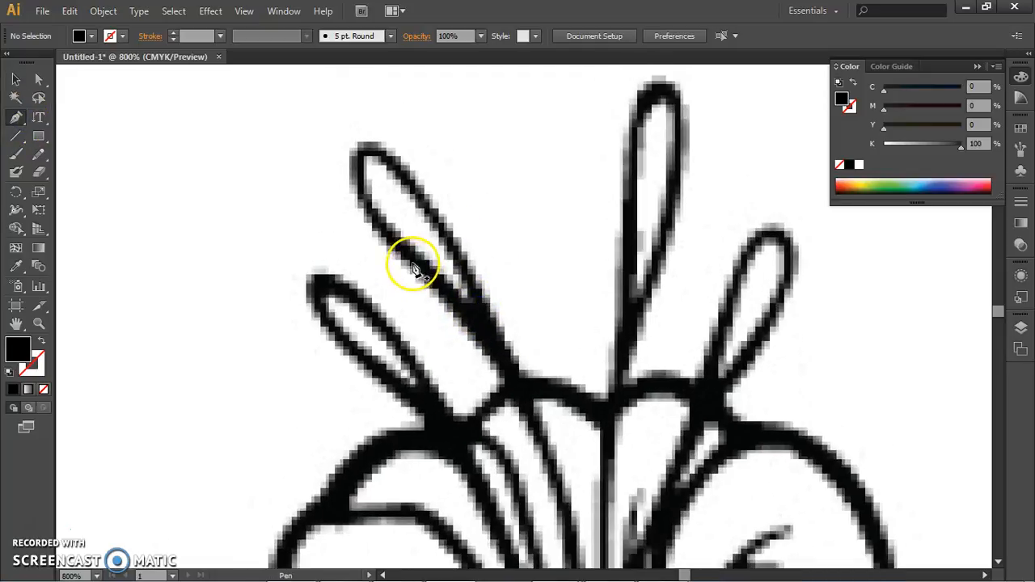
left_click(413, 263)
left_click_drag(367, 148, 415, 123)
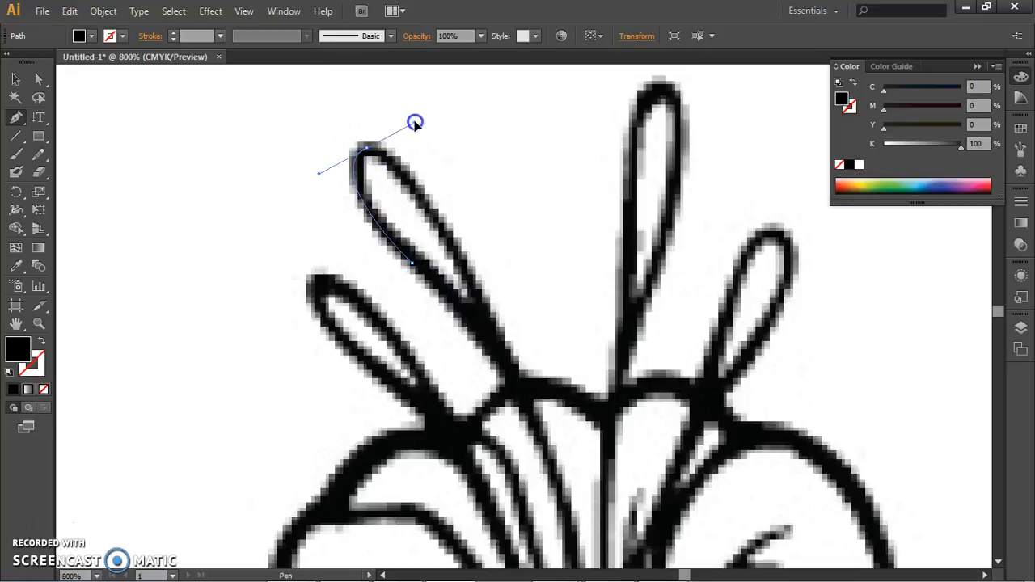
left_click(374, 153)
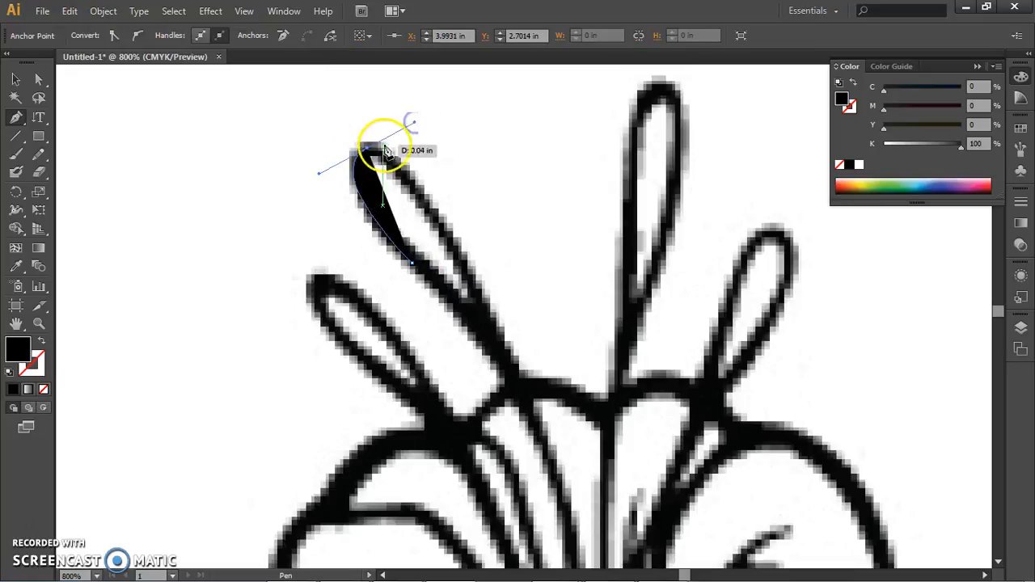
left_click(40, 341)
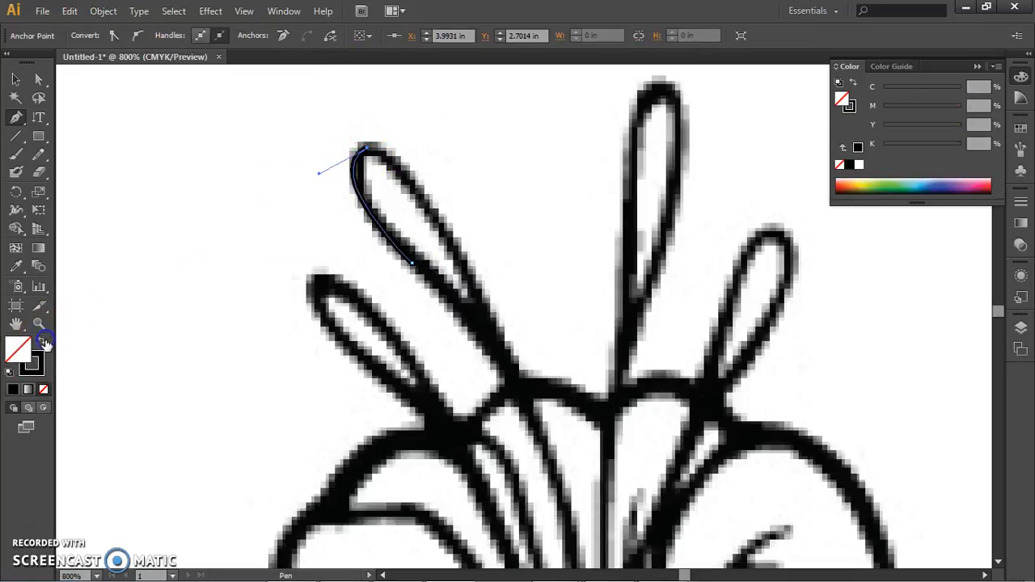
left_click_drag(474, 293, 520, 428)
left_click(476, 292)
left_click(520, 390)
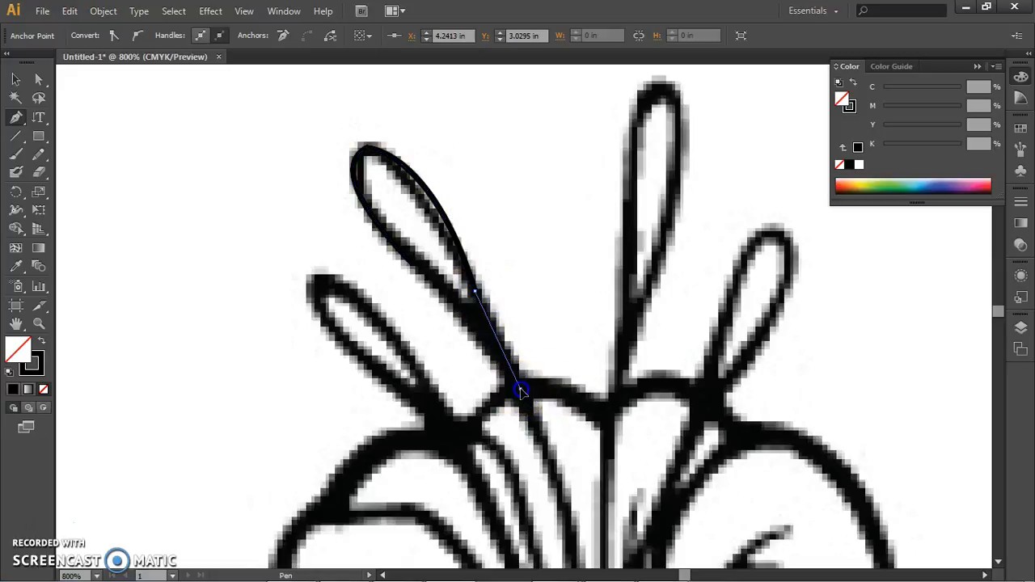
left_click_drag(606, 415, 638, 452)
left_click(607, 415)
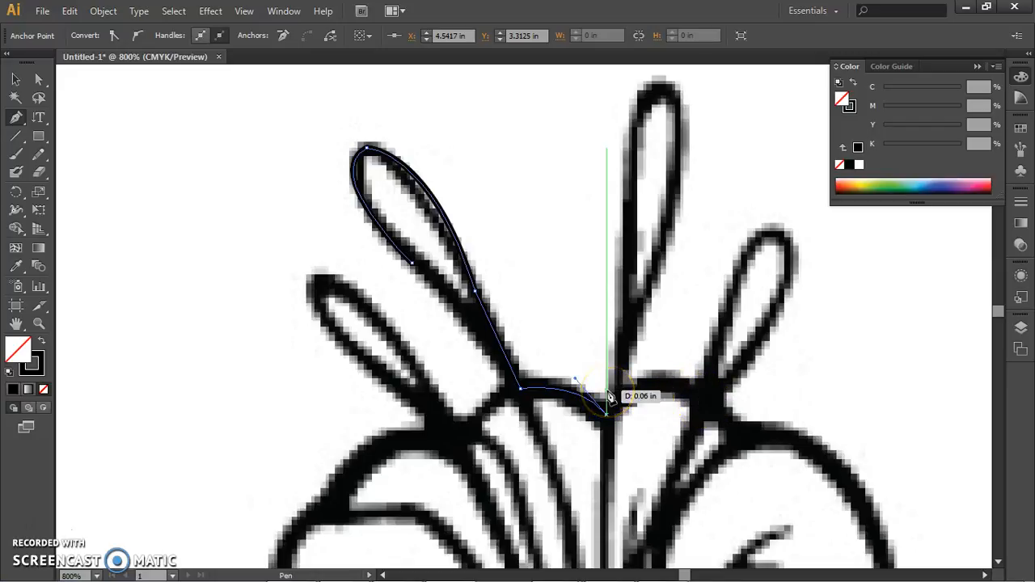
left_click(636, 125)
mouse_move(292, 566)
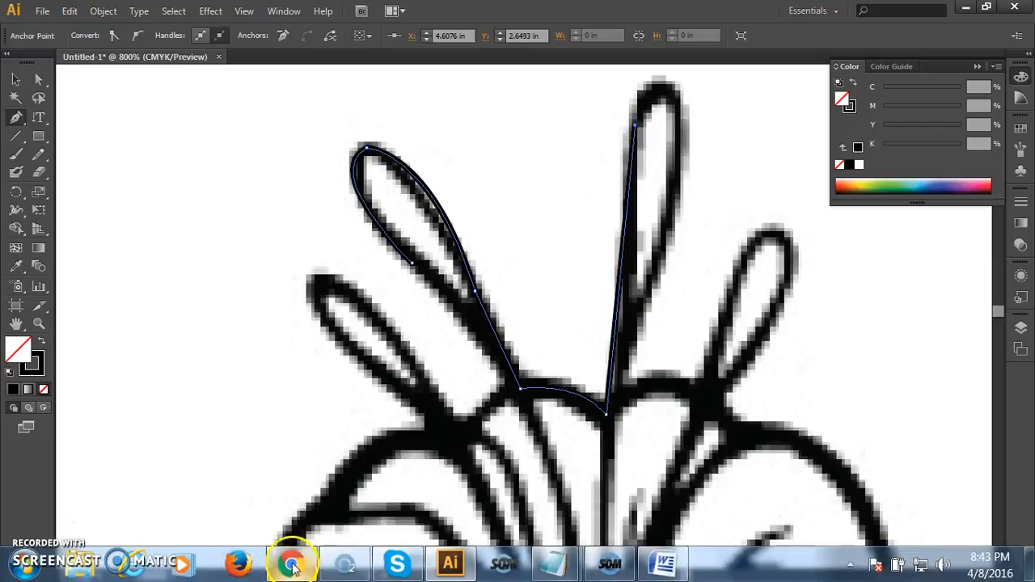
key("ctrl+z")
key("ctrl+z")
key("ctrl+z")
key("ctrl+z")
key("ctrl+z")
key("ctrl+z")
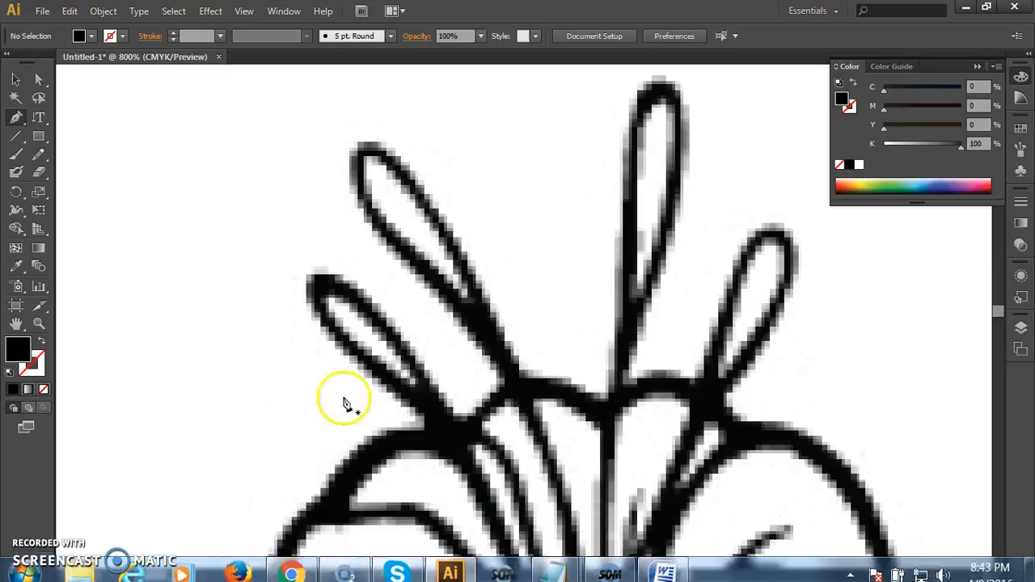
Trace the longer left stamen's outline with the Pen tool from its base around the tip, swapping to no fill and a black stroke.
left_click_drag(507, 385, 438, 296)
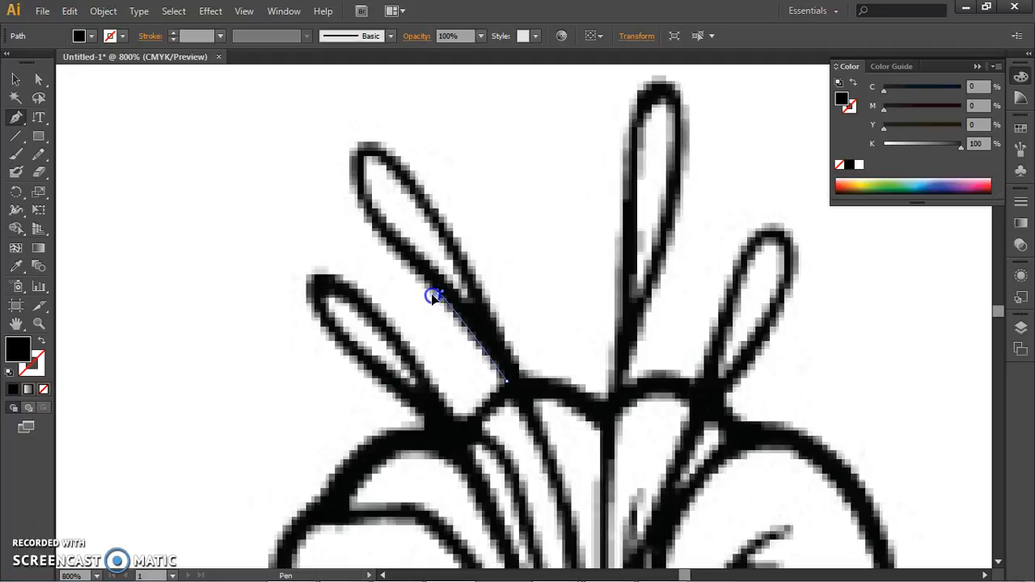
left_click(431, 293)
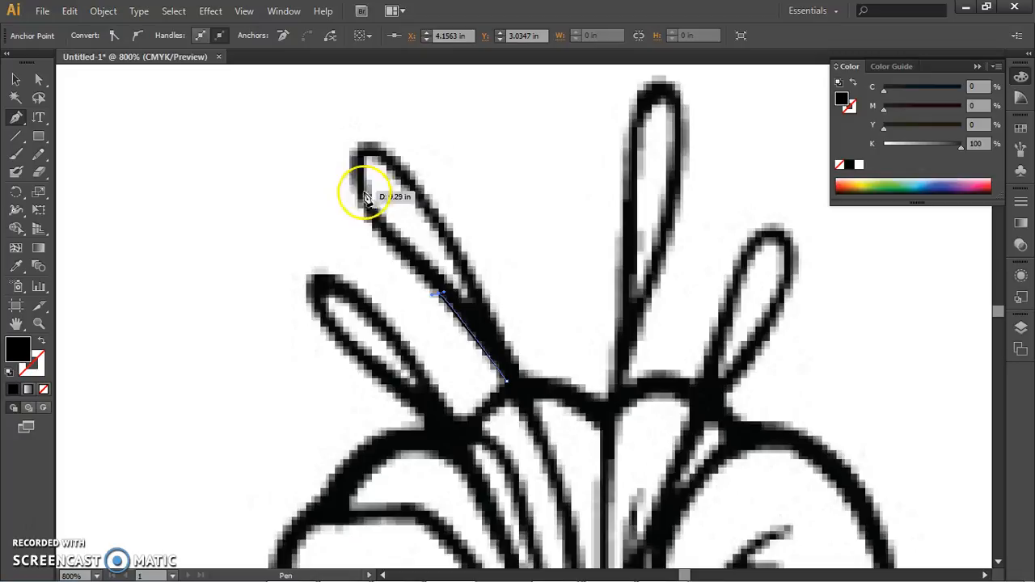
left_click(352, 156)
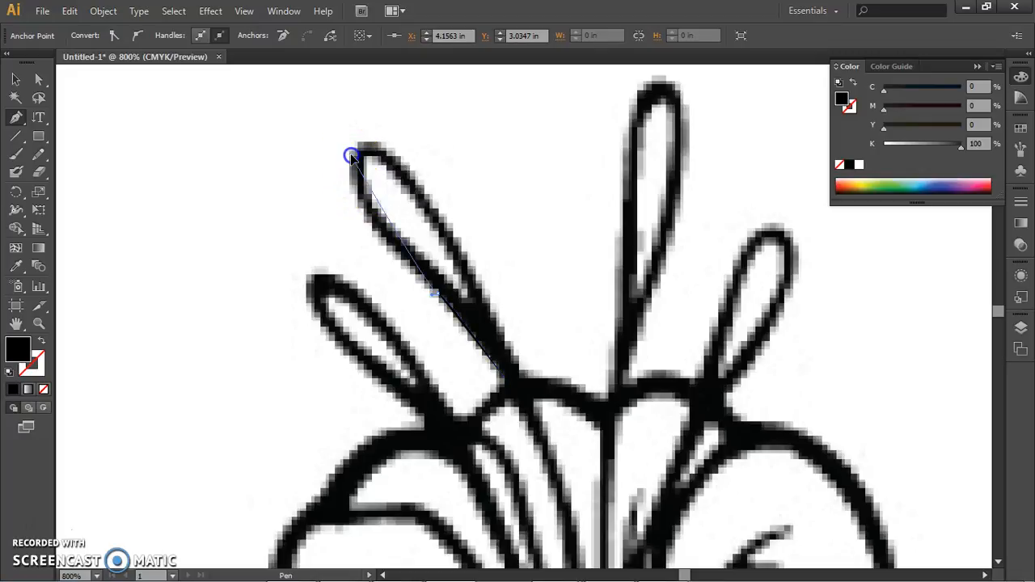
left_click_drag(367, 156, 370, 106)
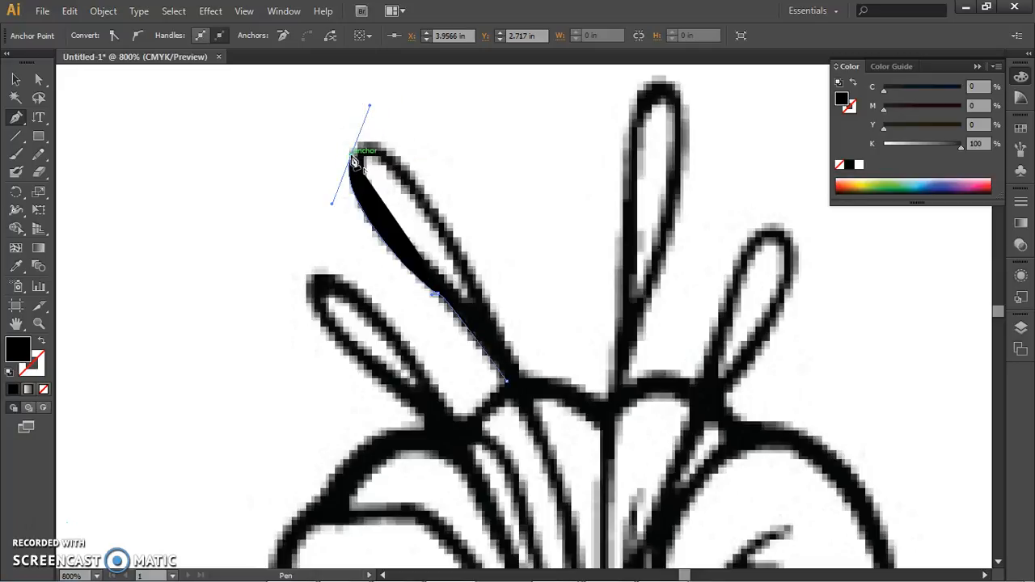
left_click_drag(354, 161, 554, 403)
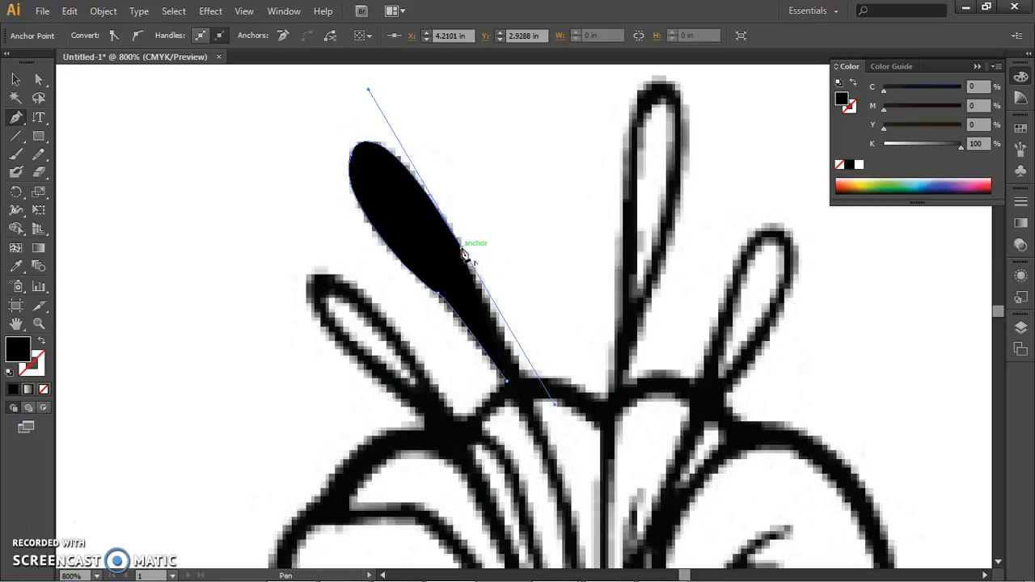
left_click(41, 340)
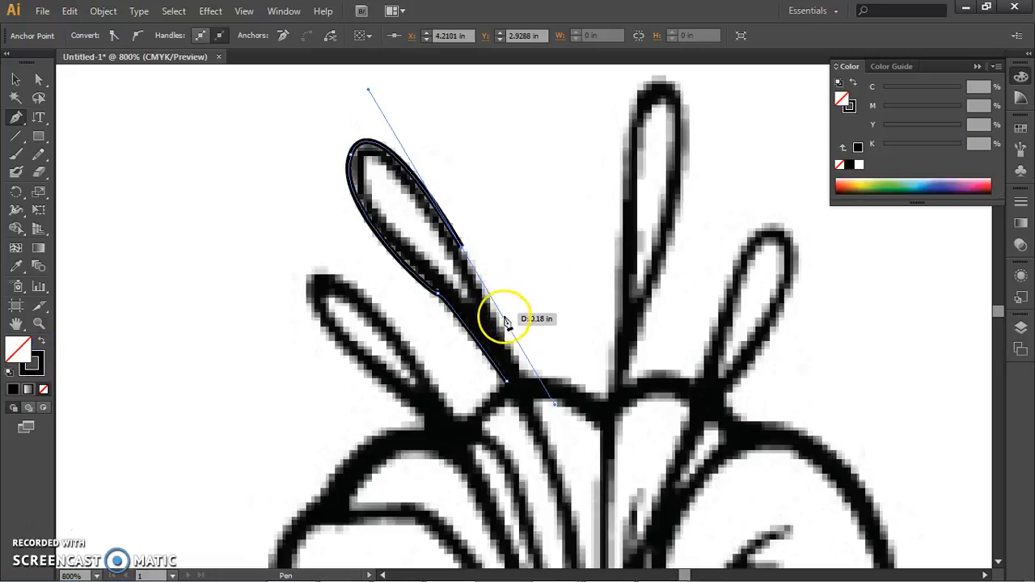
left_click(522, 377)
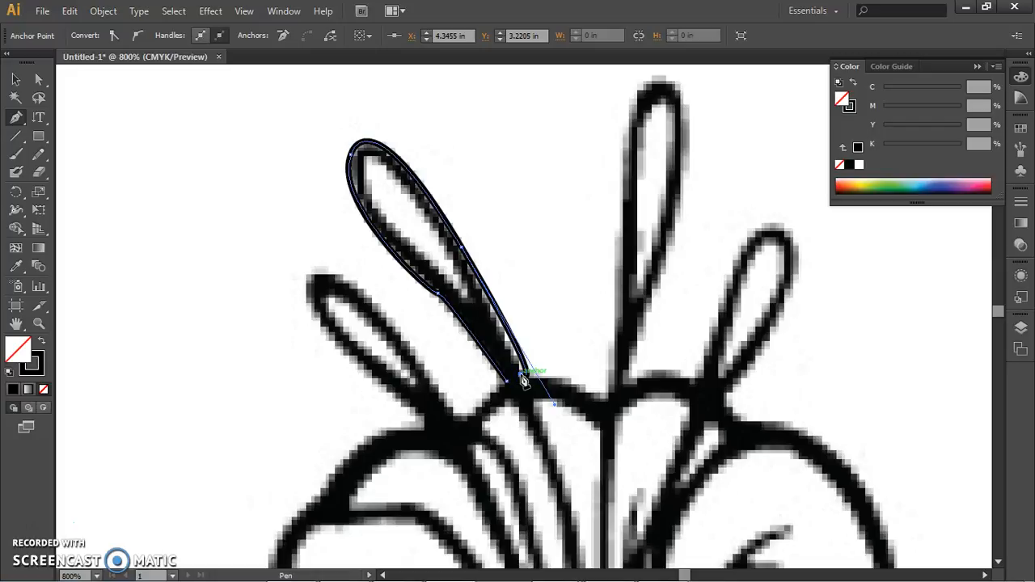
left_click(530, 380)
left_click_drag(537, 387, 538, 388)
key("ctrl")
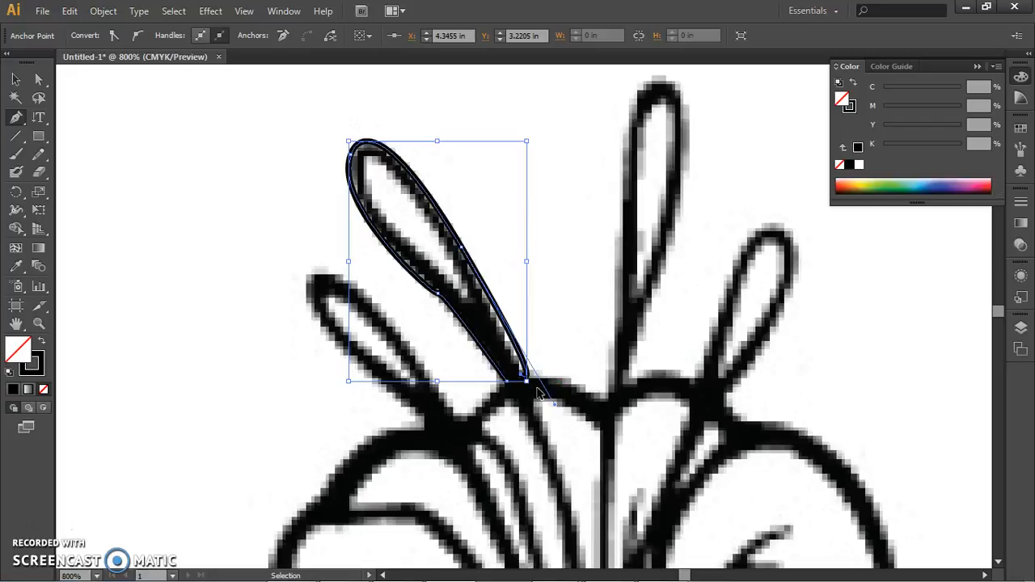
key("ctrl+z")
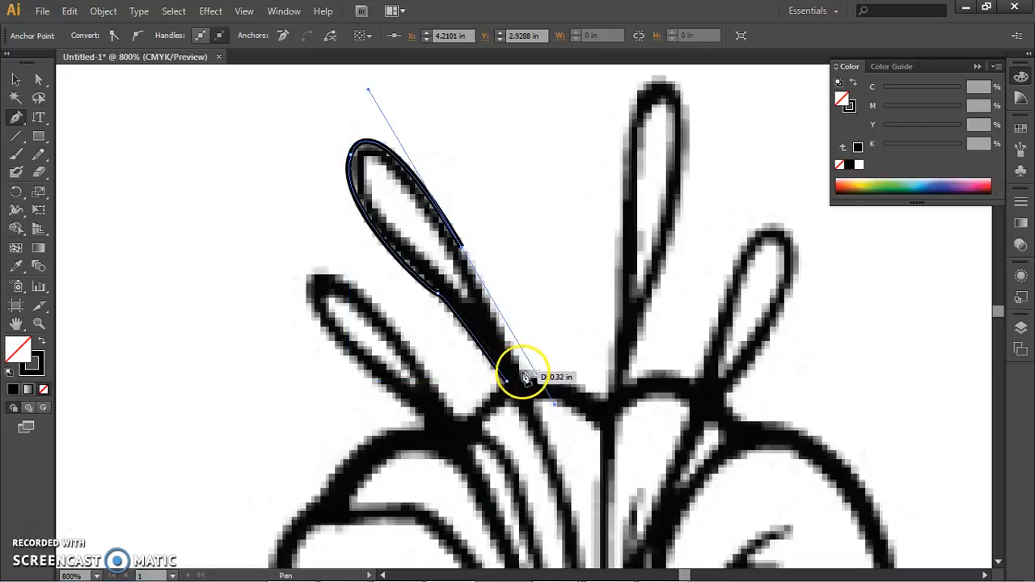
Continue the path down to the stamen's base and along the petal's curved rim to the tall central stamen, removing outgoing handles at corners.
left_click(462, 242)
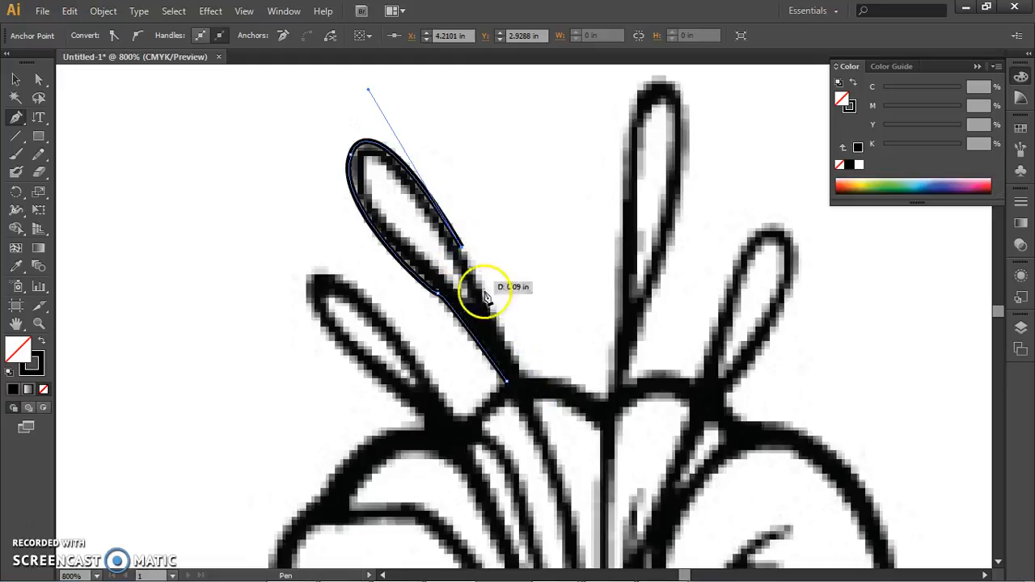
left_click(522, 378)
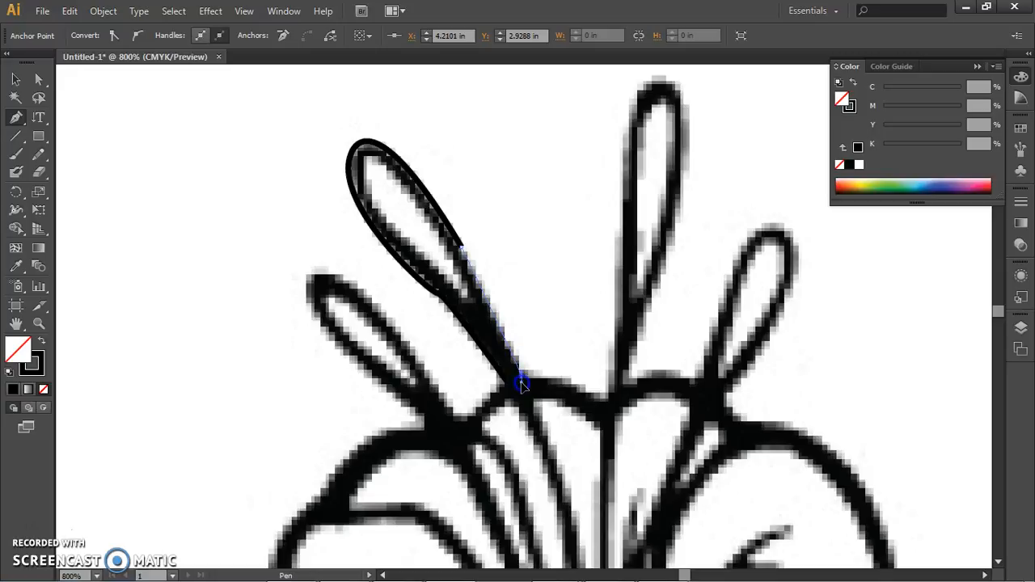
left_click_drag(528, 400, 530, 400)
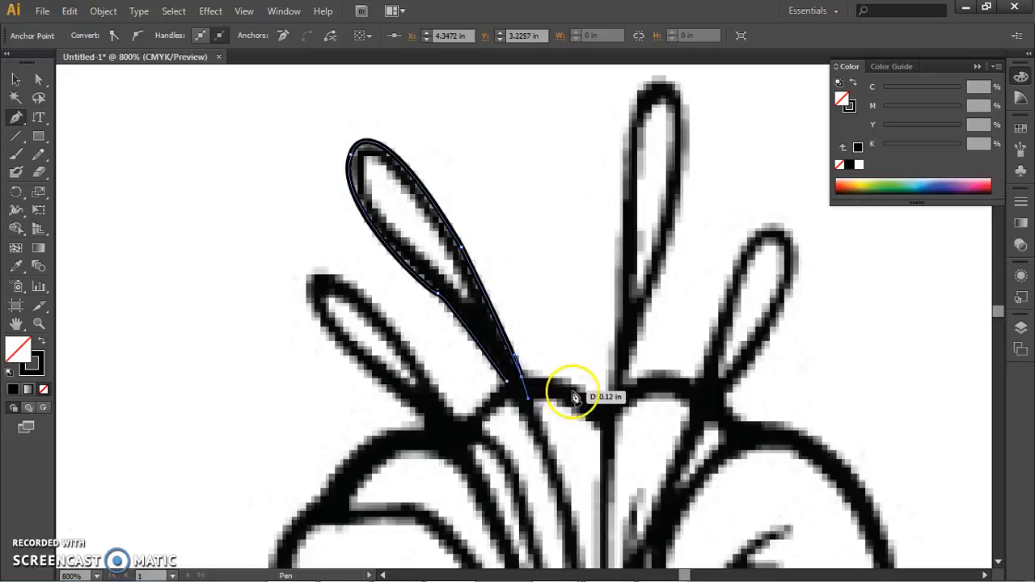
left_click(522, 378)
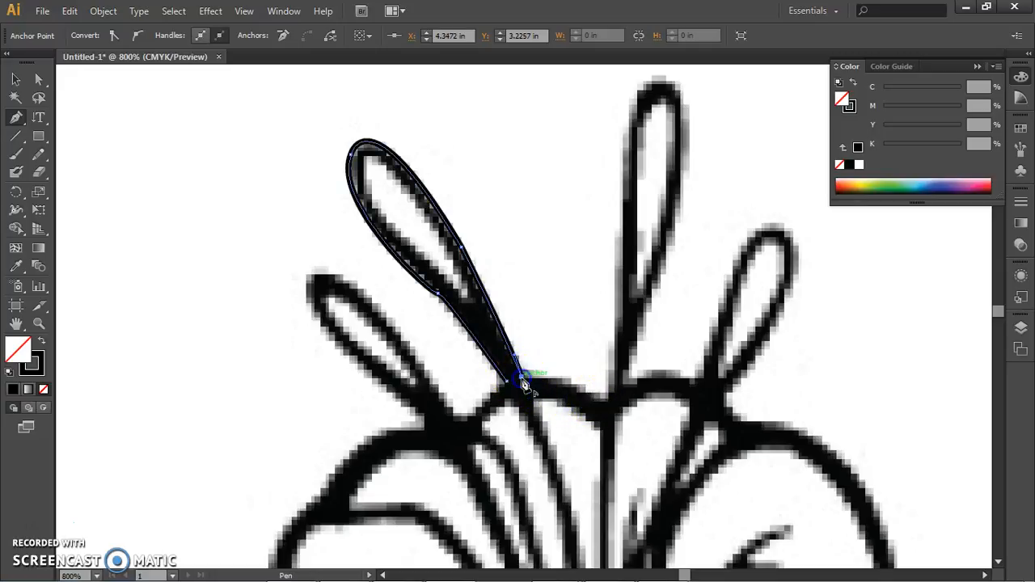
left_click(606, 407)
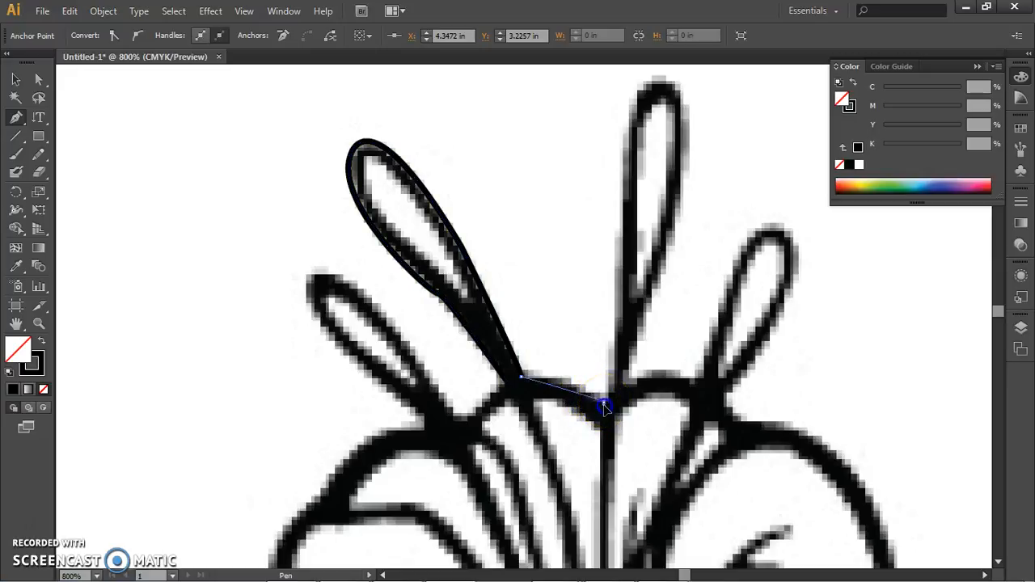
left_click_drag(607, 421, 639, 447)
left_click(606, 407)
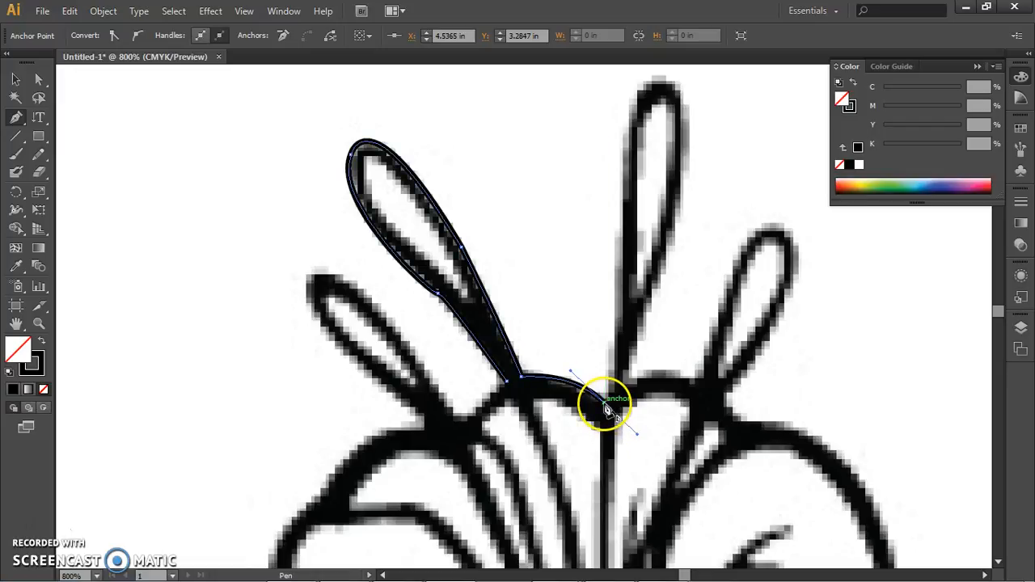
Extend the path with a curved segment up the left side of the tall central stamen and remove the end anchor's outgoing handle.
left_click_drag(608, 409, 625, 210)
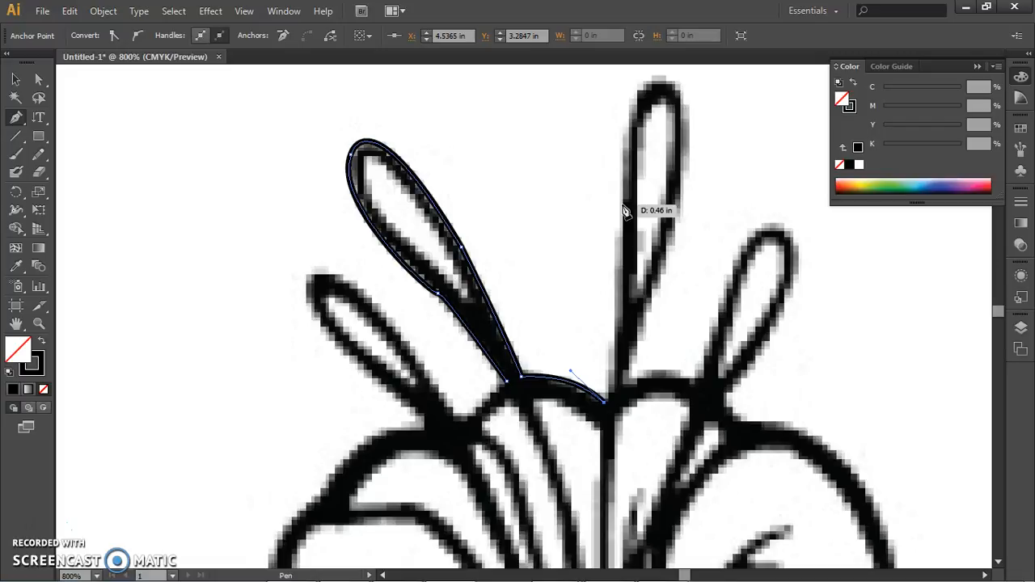
left_click_drag(623, 209, 622, 207)
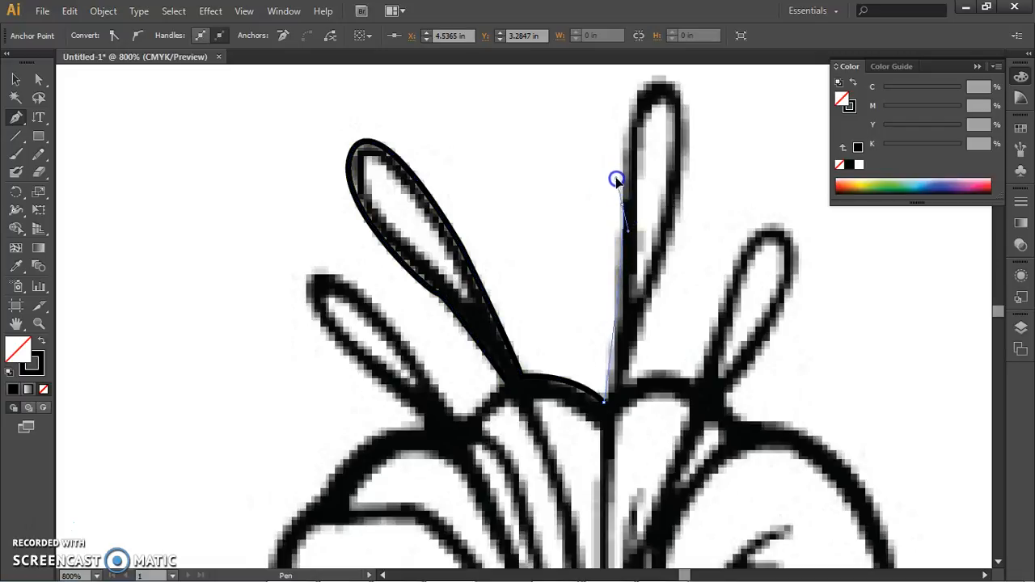
mouse_move(617, 172)
left_mouse_down()
mouse_move(614, 205)
mouse_move(599, 225)
mouse_move(596, 166)
mouse_move(618, 159)
mouse_move(617, 111)
left_mouse_up()
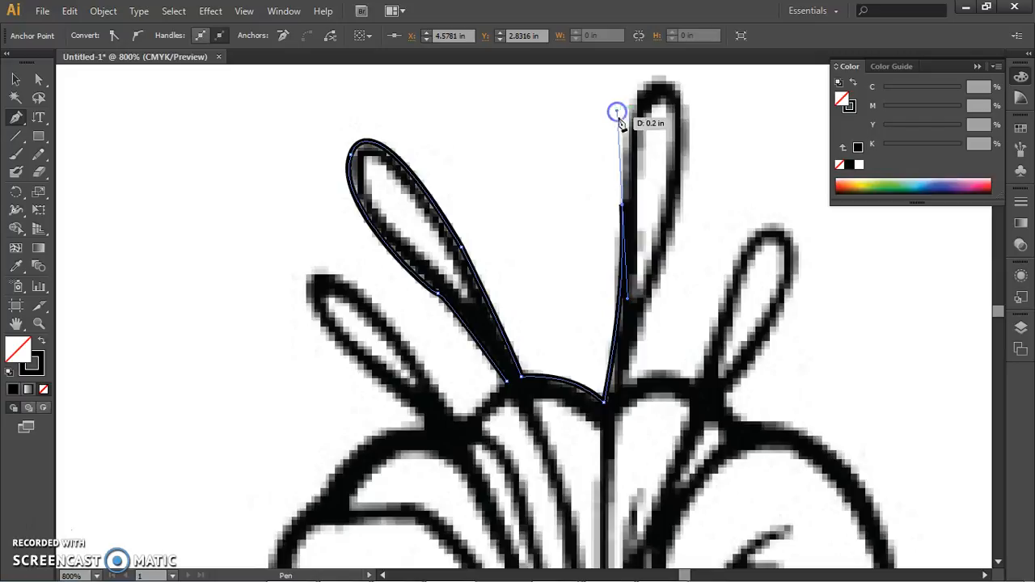
left_click(622, 206)
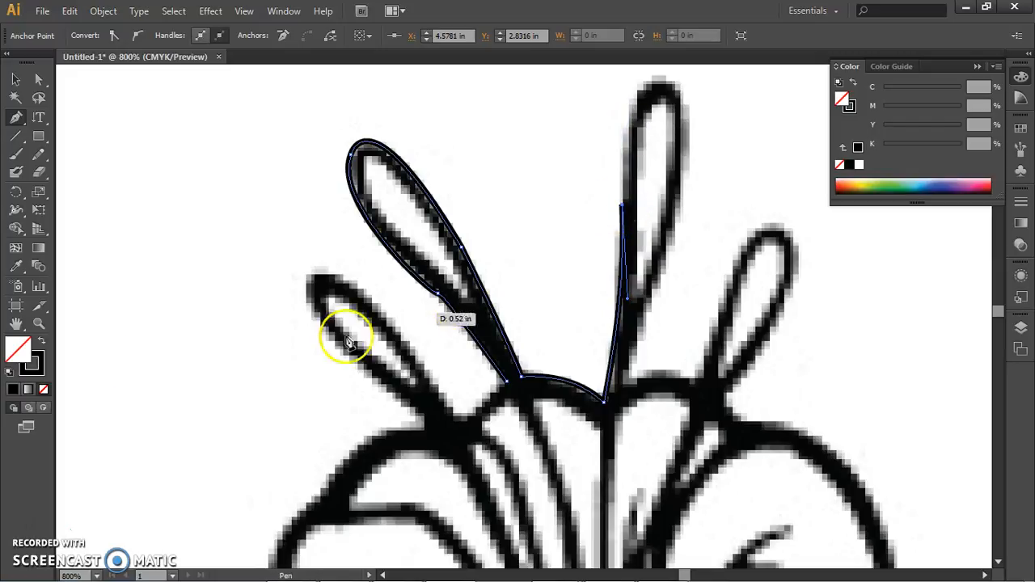
Set the traced path's stroke to a pinkish red of about C 6, M 100, Y 59, K 0.
double_click(40, 372)
left_click_drag(572, 365, 593, 356)
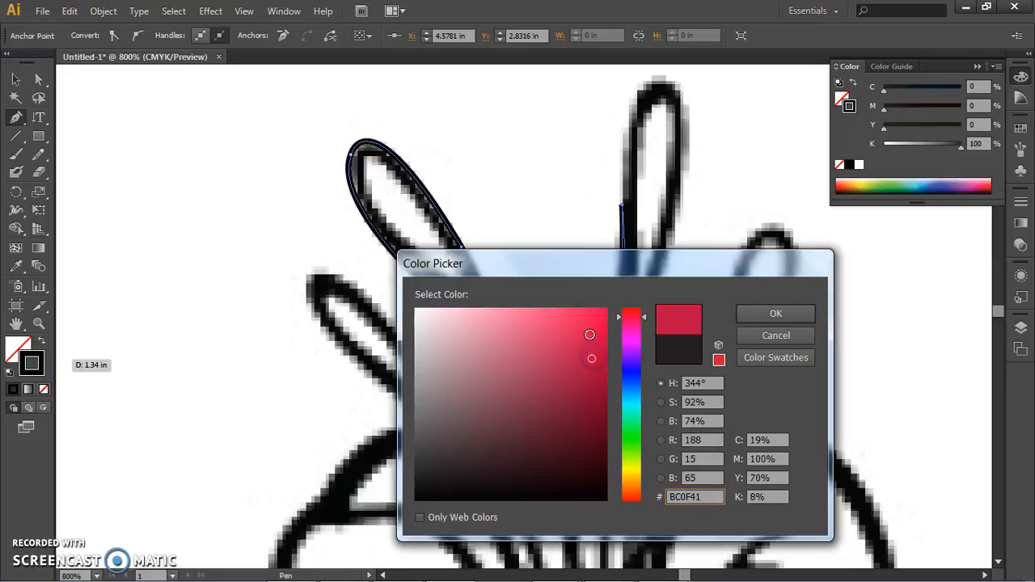
left_click(719, 359)
left_click(776, 314)
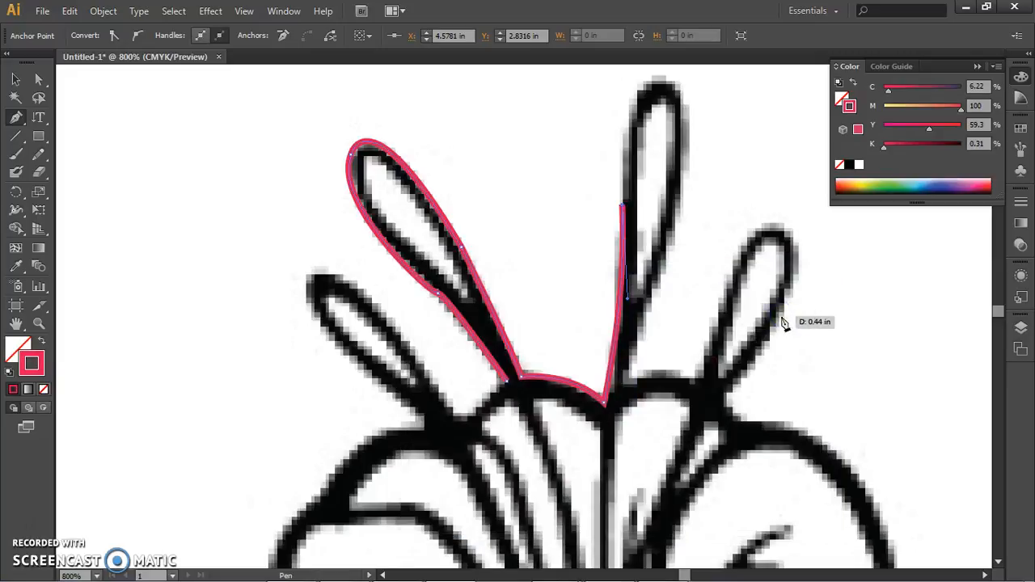
left_click(628, 297)
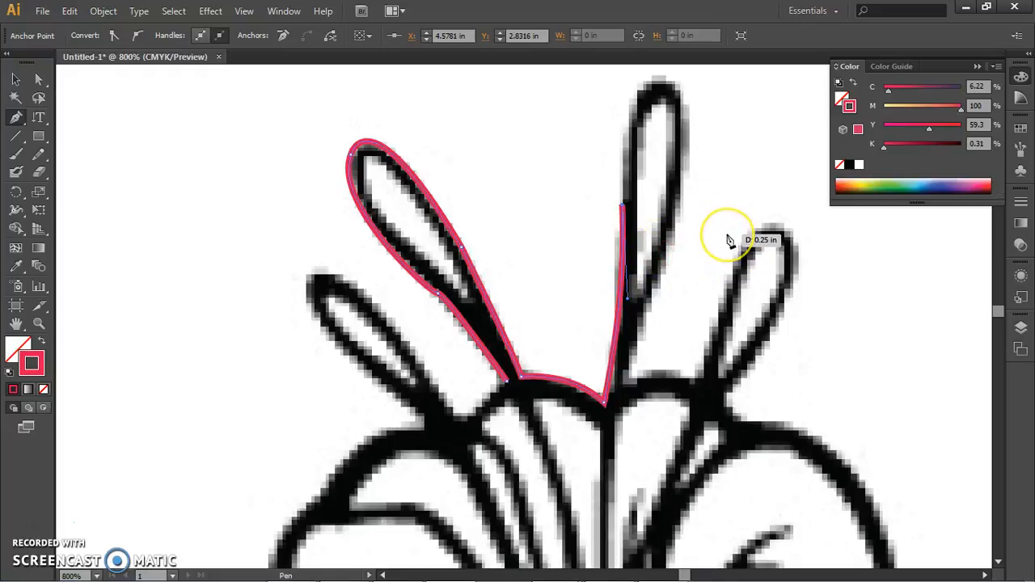
Trace the central stamen's rounded tip and upper right side with curved segments, removing the outgoing handles at the new anchors.
key("space")
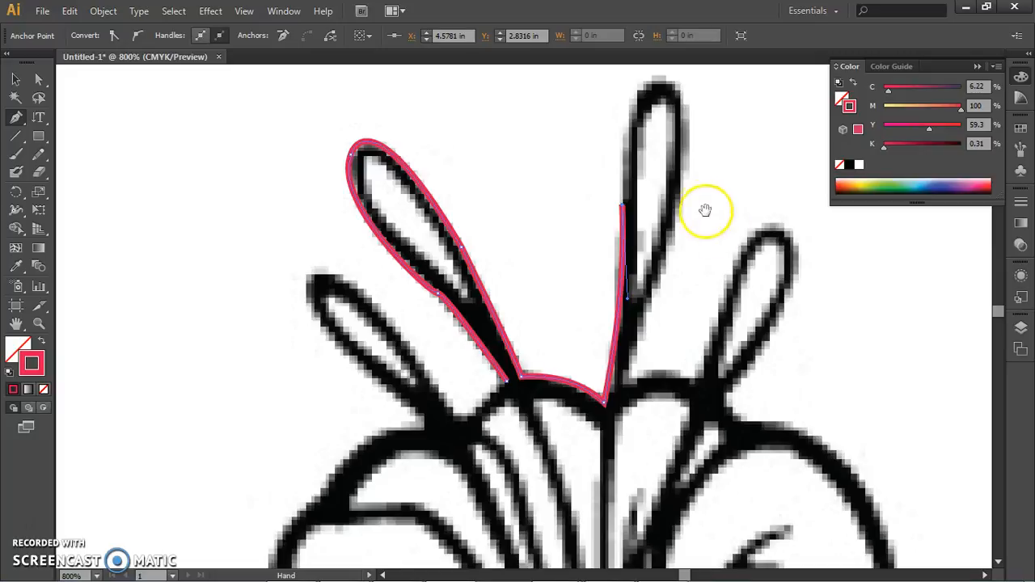
left_click_drag(718, 192, 652, 303)
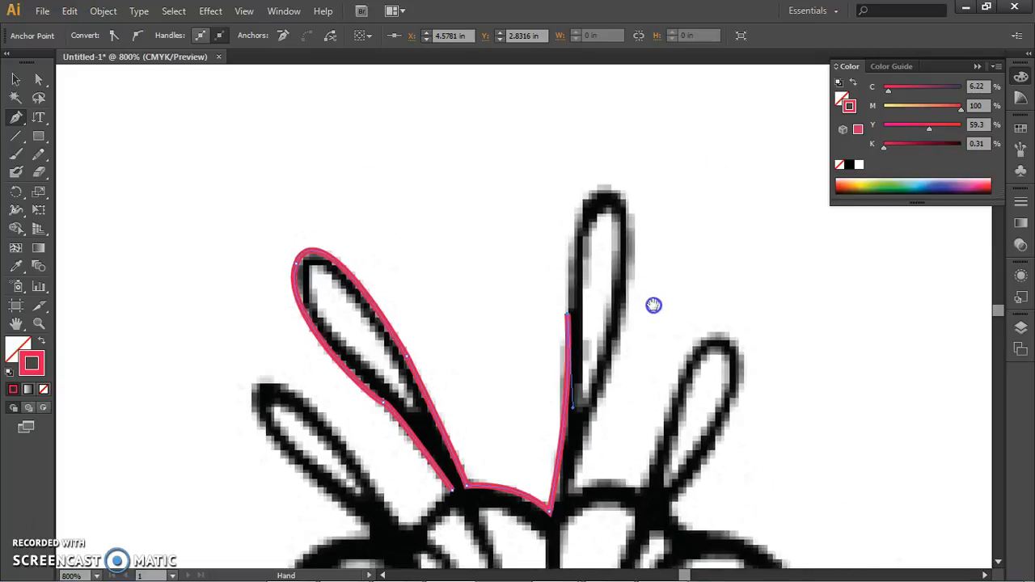
left_click(568, 314)
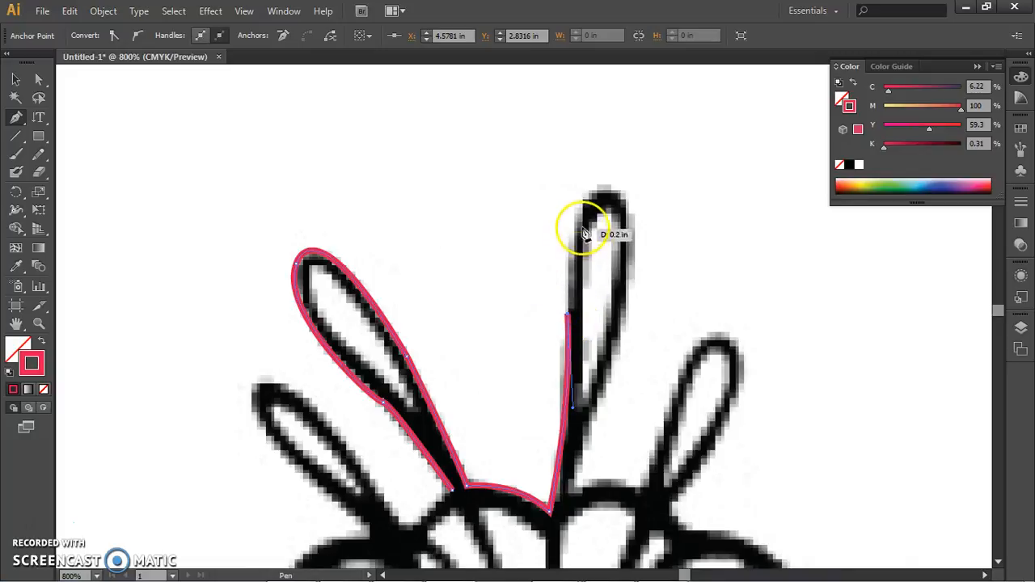
left_click_drag(610, 185, 667, 172)
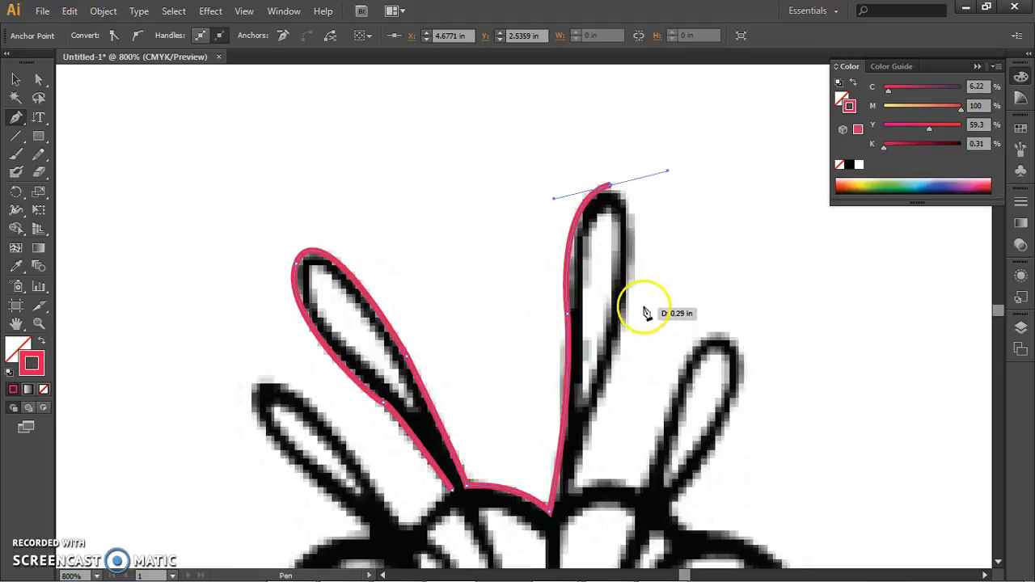
left_click(613, 188)
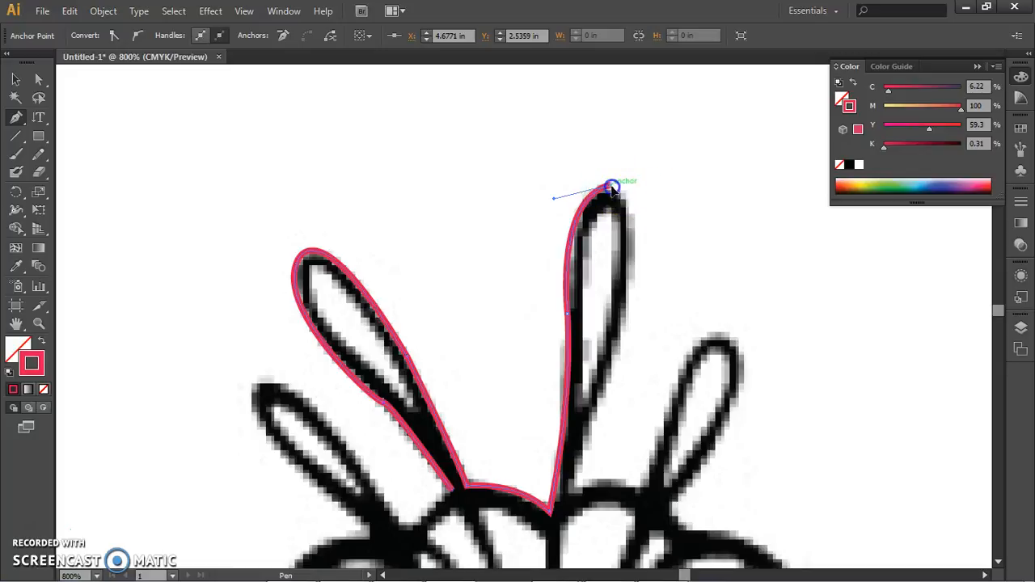
mouse_move(618, 340)
left_mouse_down()
mouse_move(571, 453)
mouse_move(579, 475)
left_mouse_up()
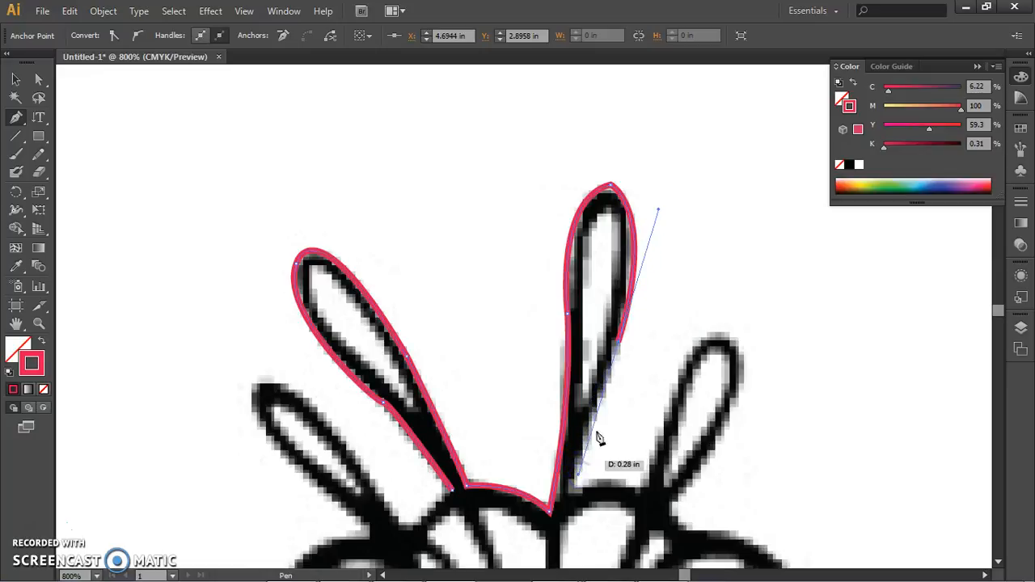
left_click(619, 342)
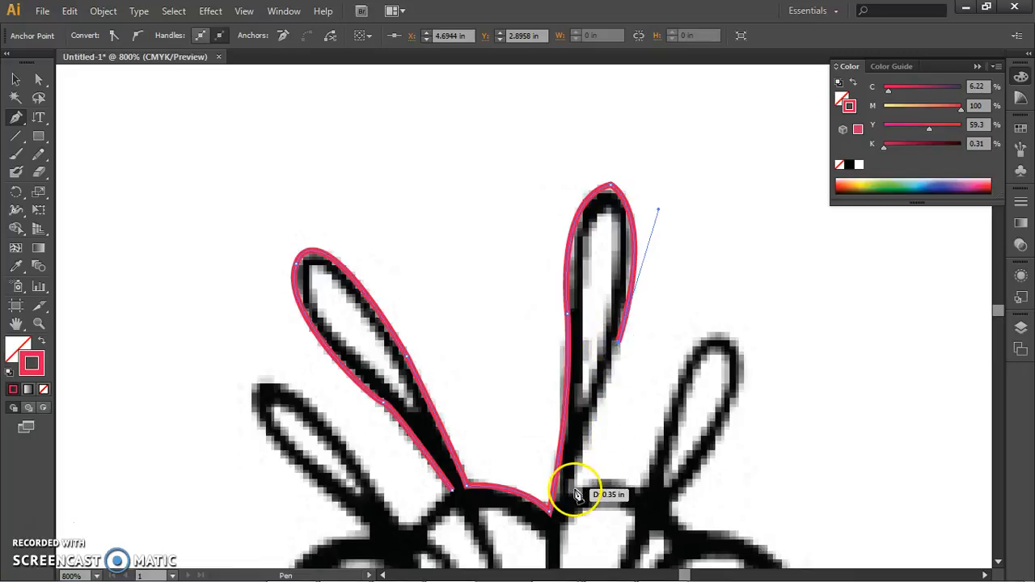
Continue the path down to the central stamen's base and along the petal rim to the right stamen, removing the corner handles.
left_click_drag(573, 495, 572, 492)
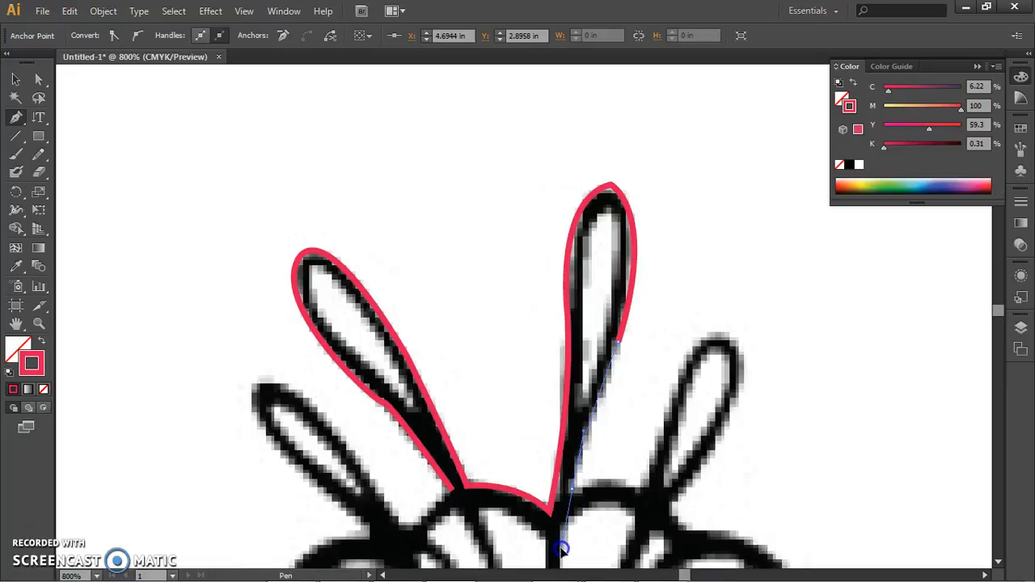
scroll(557, 569, "down", 5)
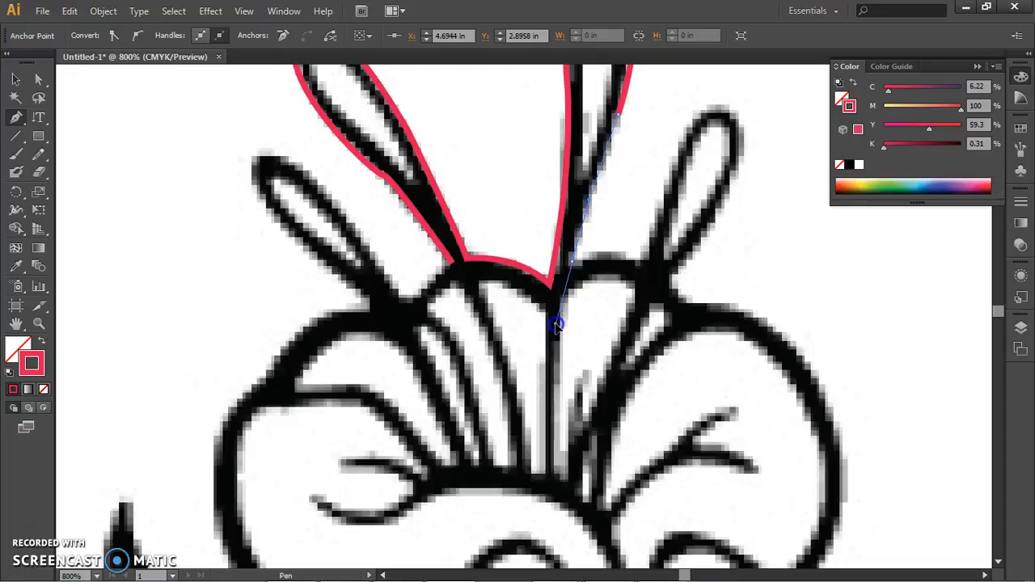
mouse_move(571, 259)
left_mouse_down()
mouse_move(597, 263)
mouse_move(572, 269)
left_mouse_up()
left_click(571, 263)
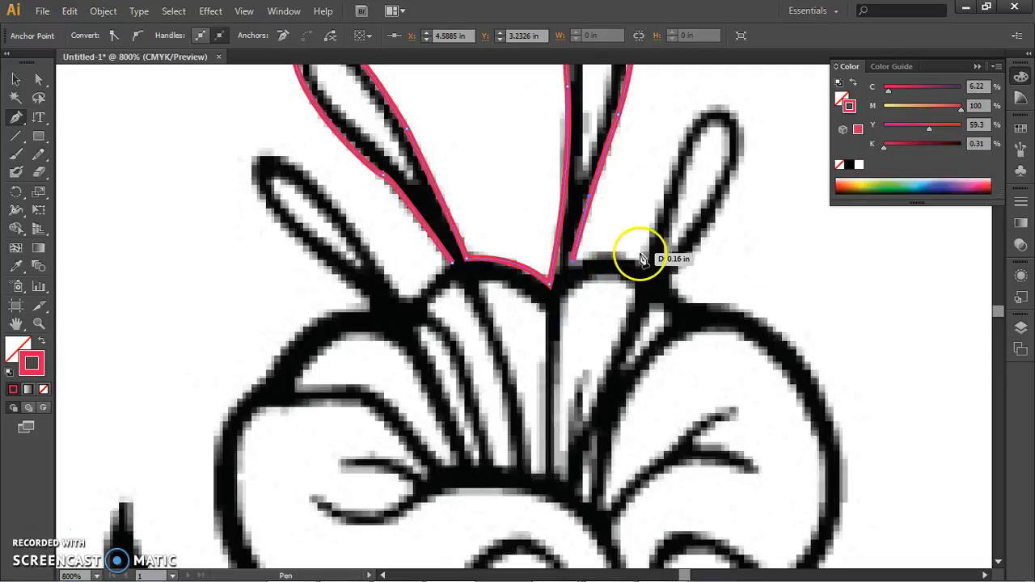
left_click(641, 265)
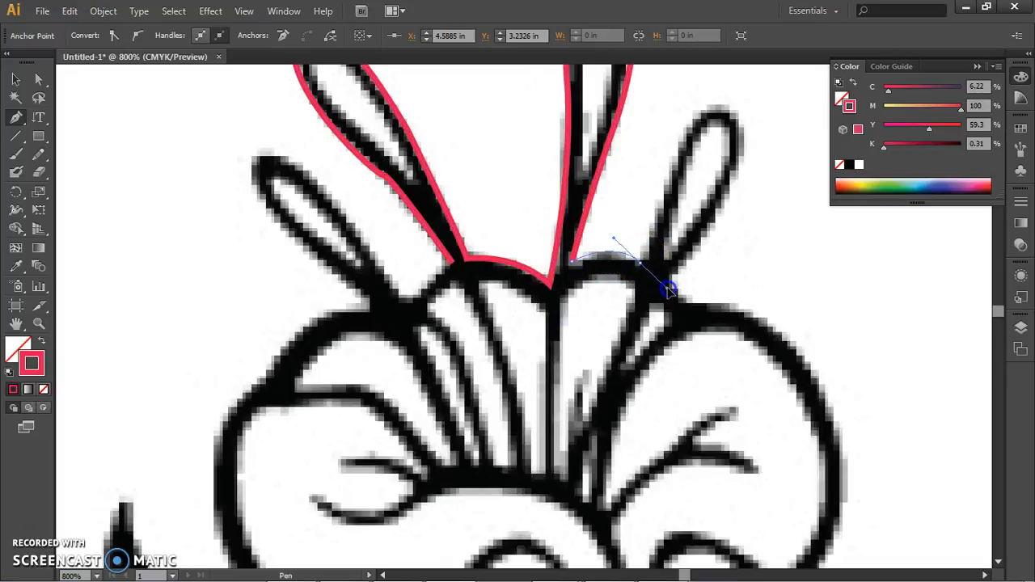
left_click_drag(670, 283, 671, 283)
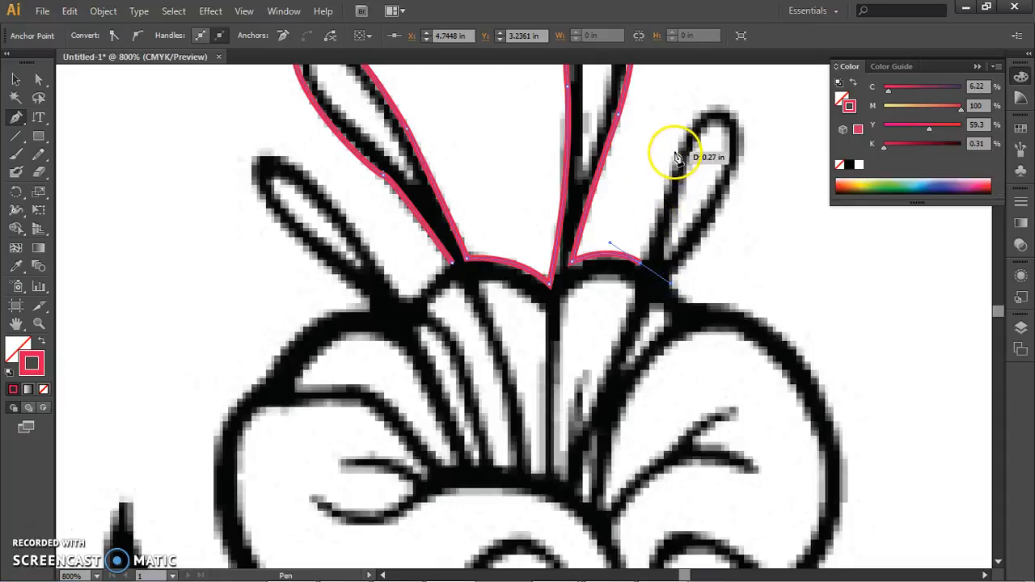
left_click(641, 263)
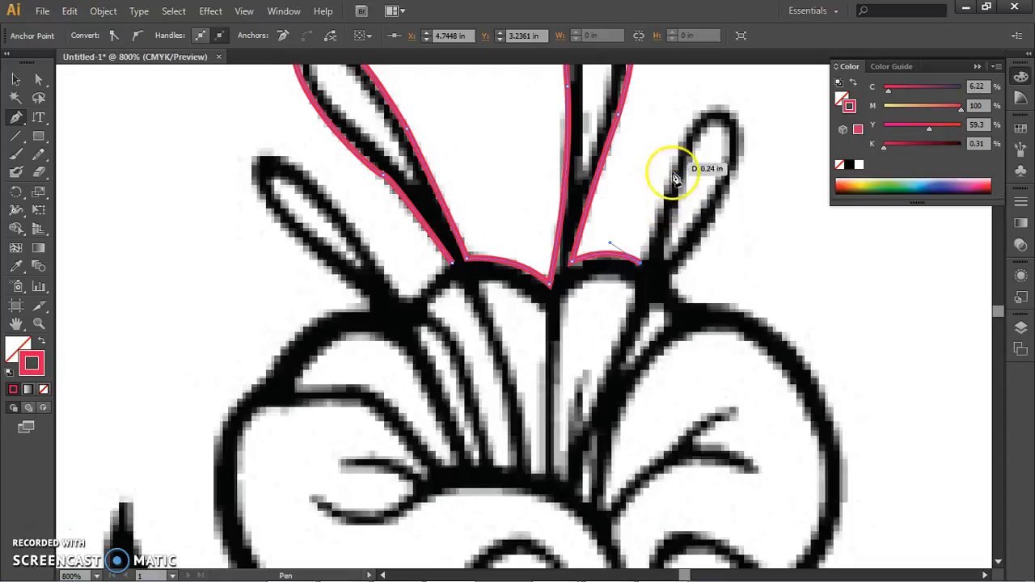
Trace the right stamen's outline from its base around the tip and back down its right side.
left_click_drag(726, 112, 765, 134)
left_click(728, 109)
mouse_move(672, 275)
left_mouse_down()
mouse_move(655, 283)
mouse_move(635, 261)
mouse_move(675, 248)
mouse_move(605, 394)
mouse_move(591, 404)
mouse_move(560, 397)
mouse_move(556, 410)
left_mouse_up()
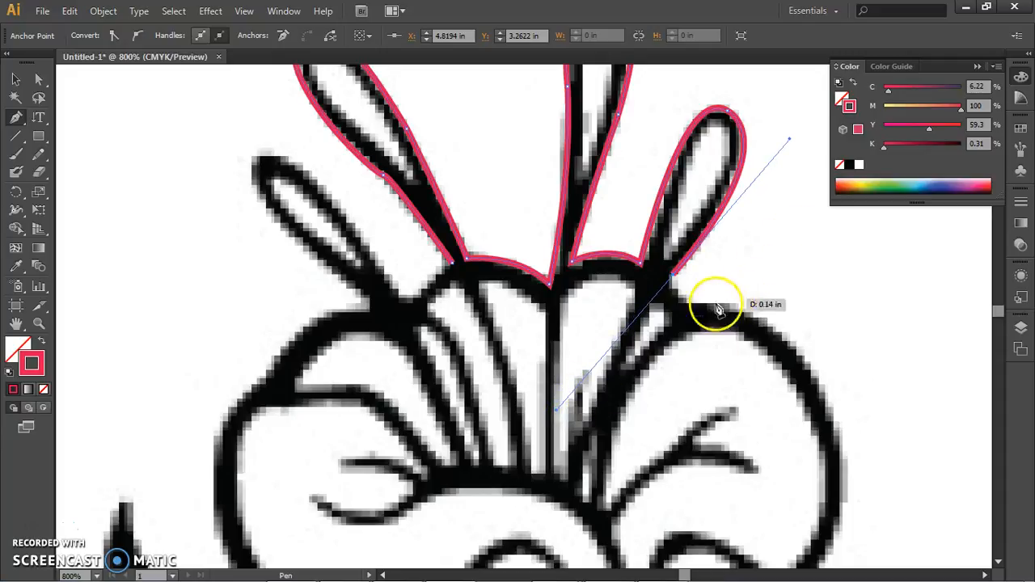
left_click_drag(670, 277, 671, 280)
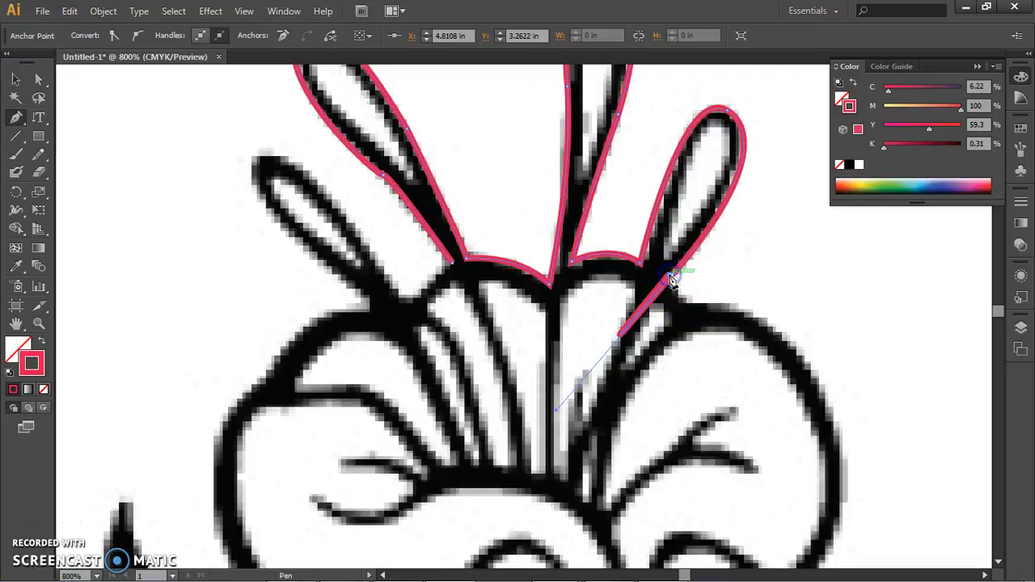
Delete the whole pinkish-red path traced over the stamens.
left_click(14, 81)
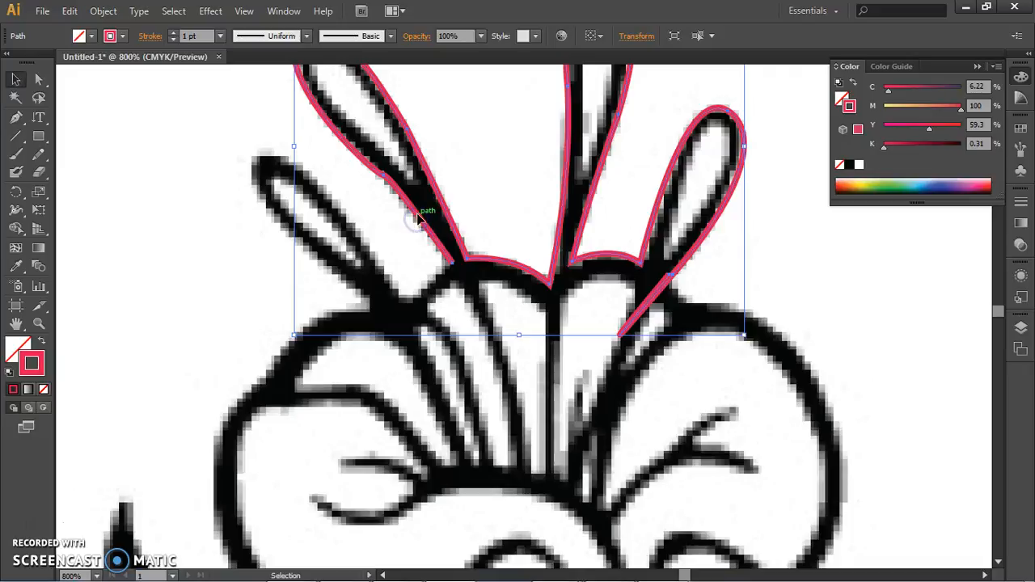
key("Delete")
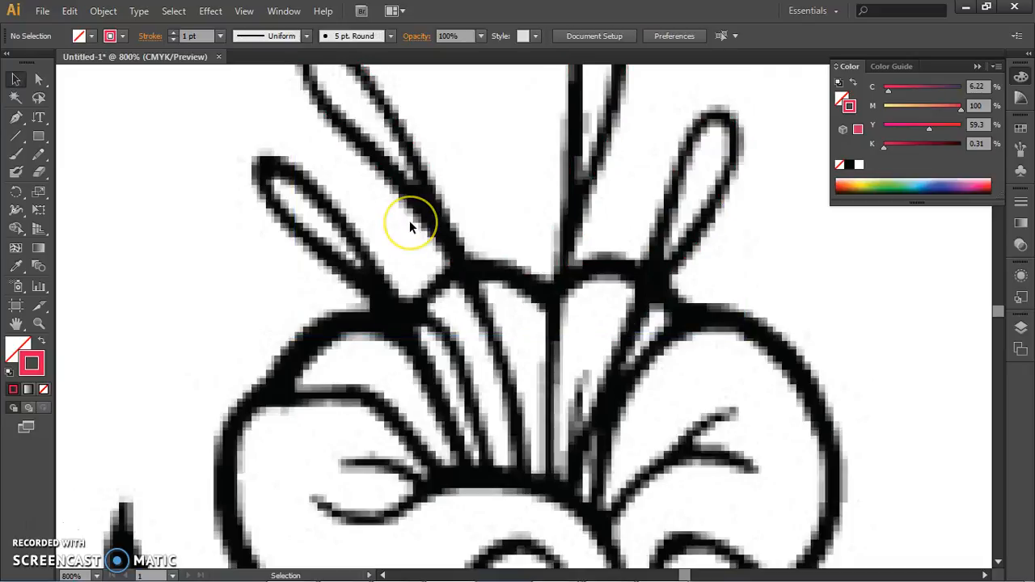
left_click(487, 296)
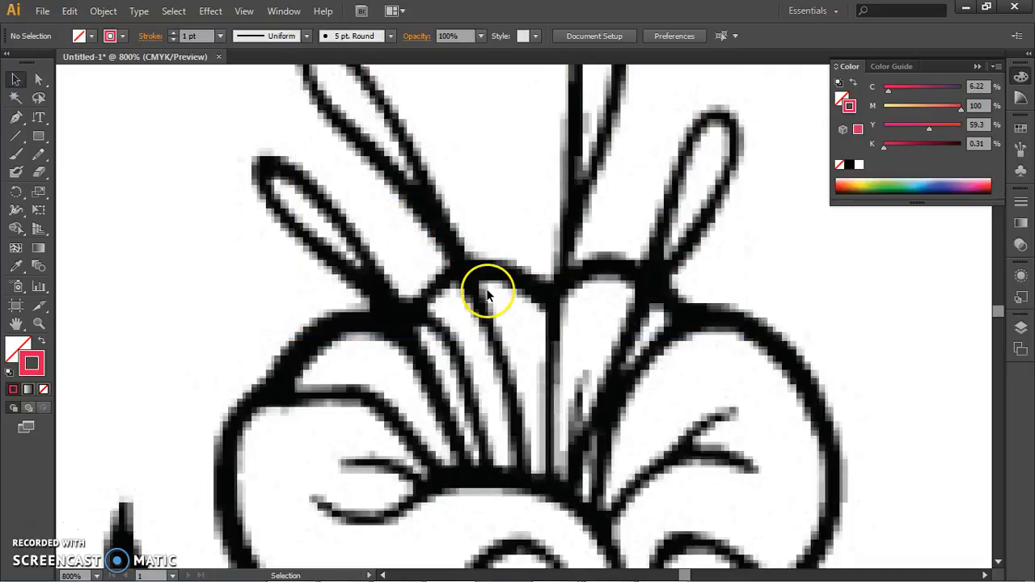
Select the placed flower image with the view at 150%.
key("ctrl+minus")
key("ctrl+minus")
key("ctrl+minus")
key("ctrl+minus")
key("ctrl+minus")
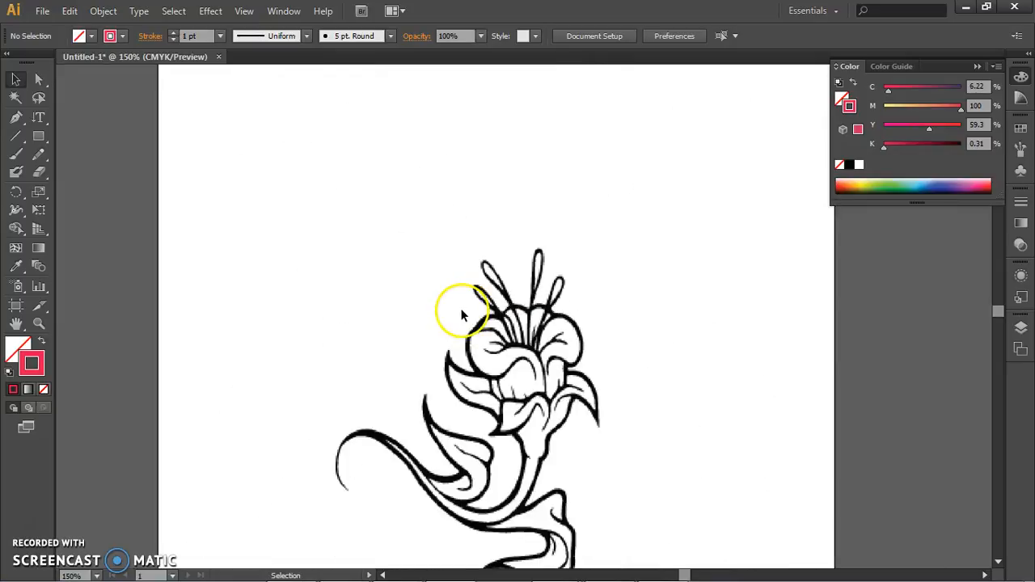
left_click(455, 306)
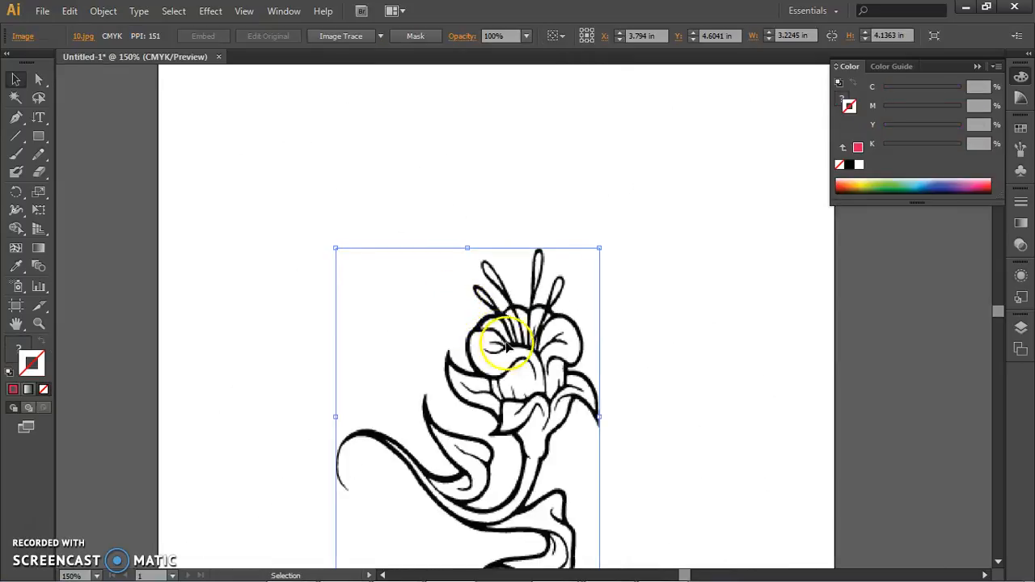
left_click_drag(592, 426, 571, 381)
left_click(644, 316)
left_click(501, 300)
left_click(607, 354)
left_click(571, 352)
left_click(712, 361)
left_click(558, 360)
left_click(669, 375)
left_click(567, 369)
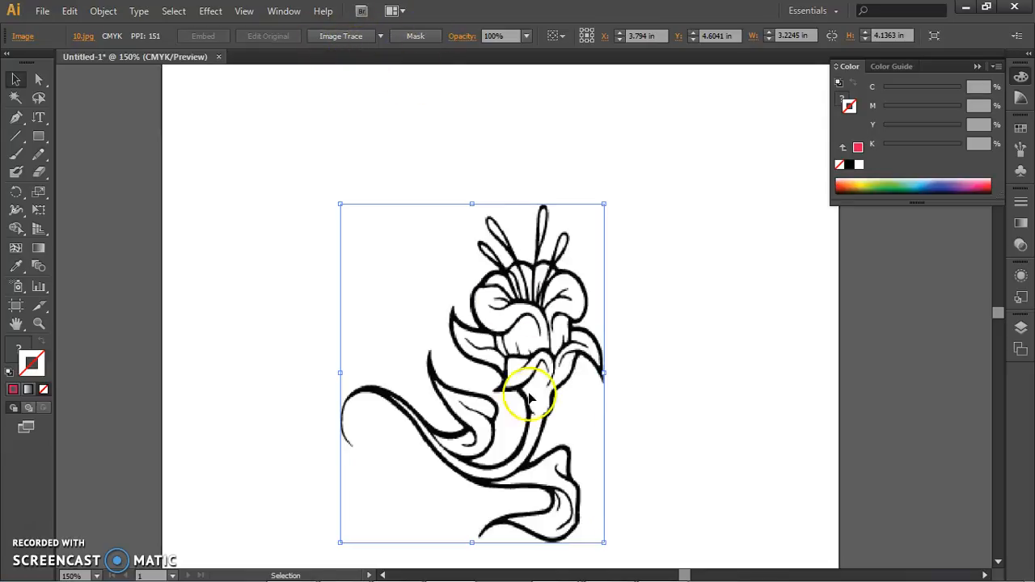
left_click(664, 377)
left_click(555, 342)
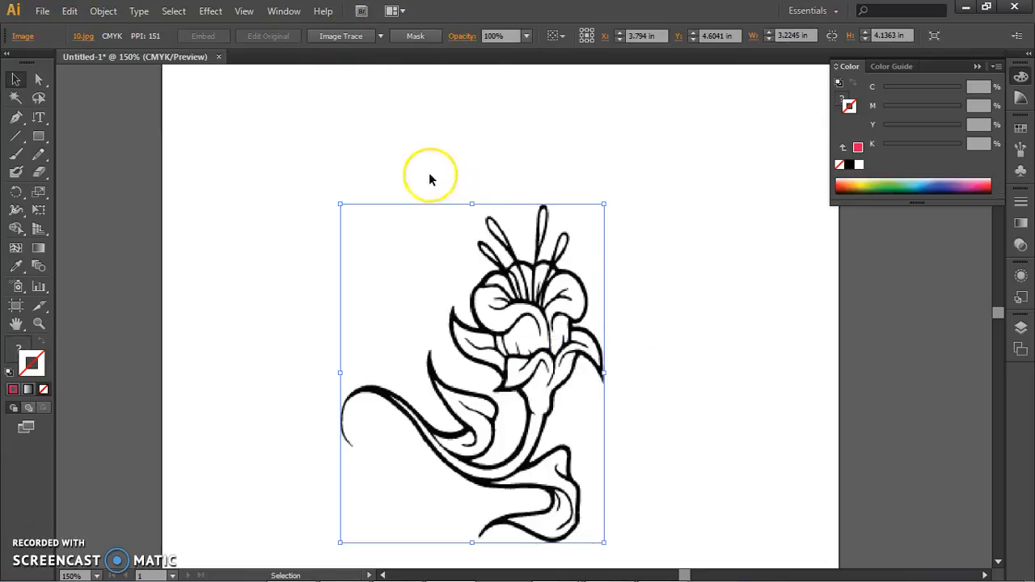
left_click(720, 276)
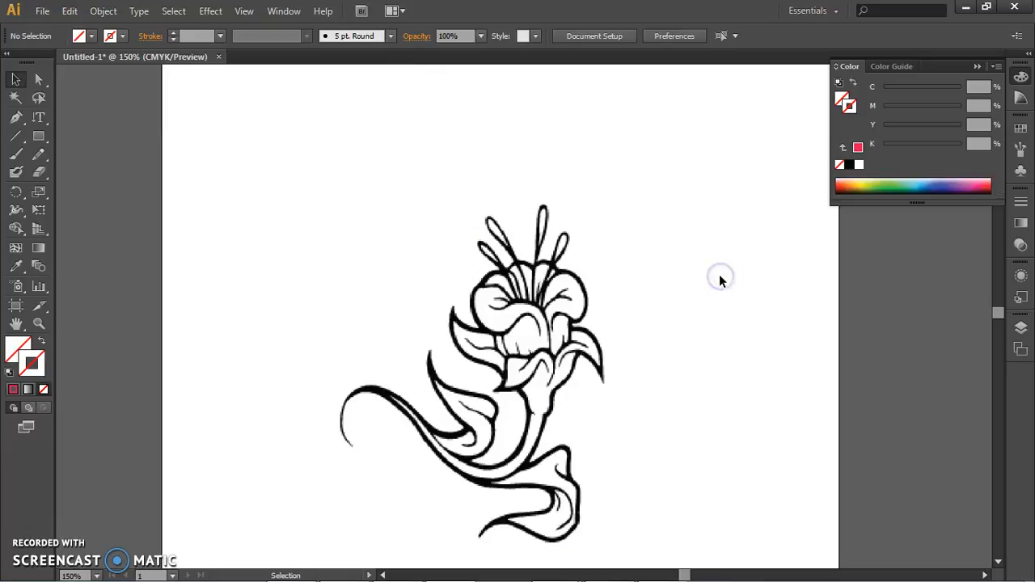
Trace the flower image with the [Default] Image Trace preset and expand the tracing into editable paths.
left_click(522, 309)
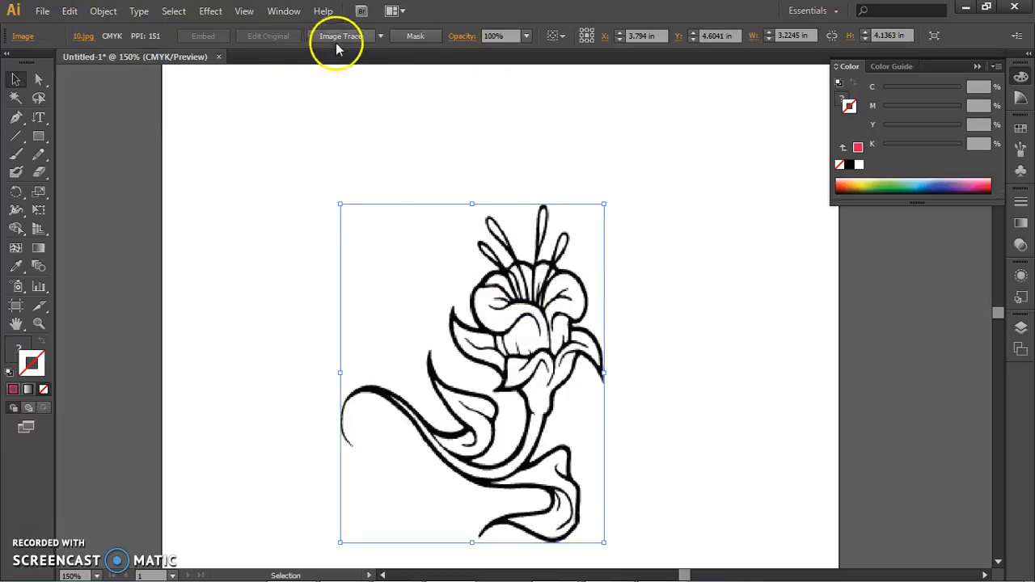
left_click(381, 37)
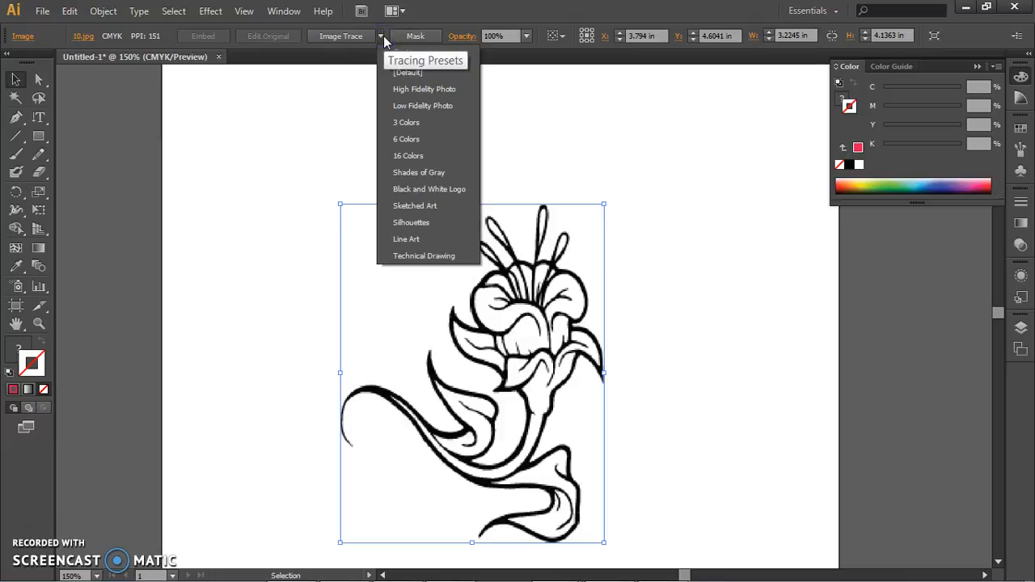
left_click(418, 162)
left_click(541, 329)
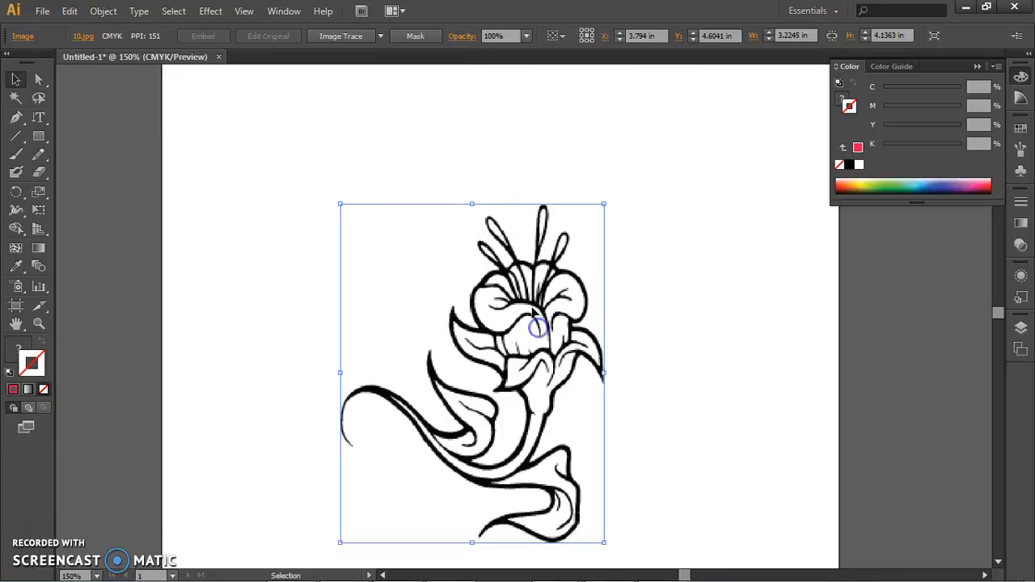
left_click(379, 37)
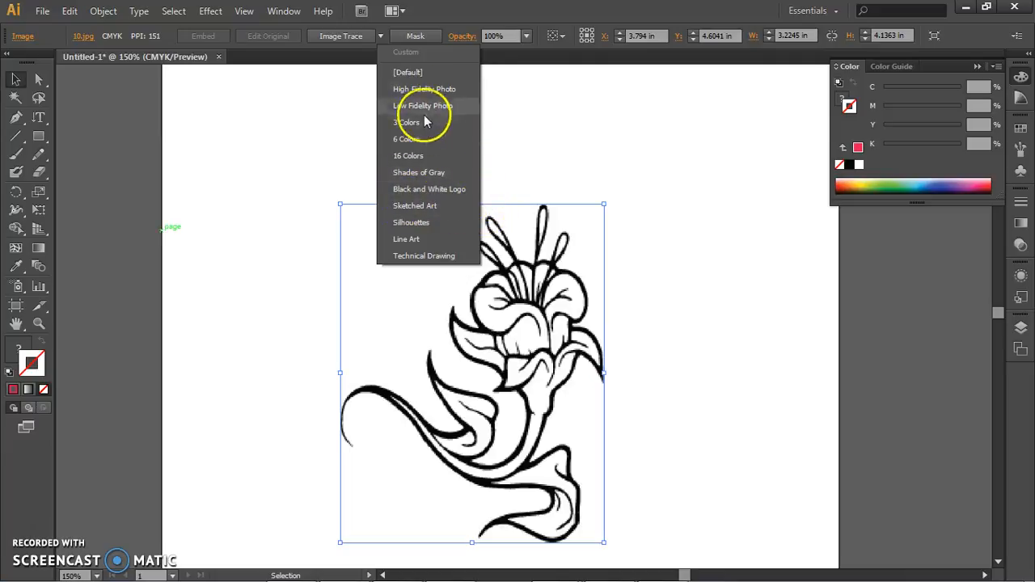
left_click(426, 77)
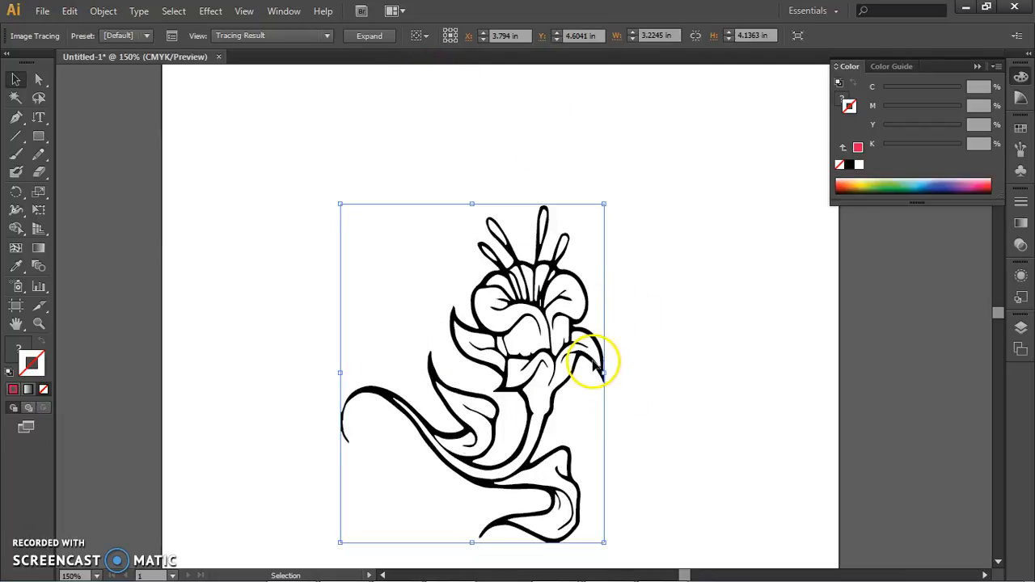
left_click(369, 36)
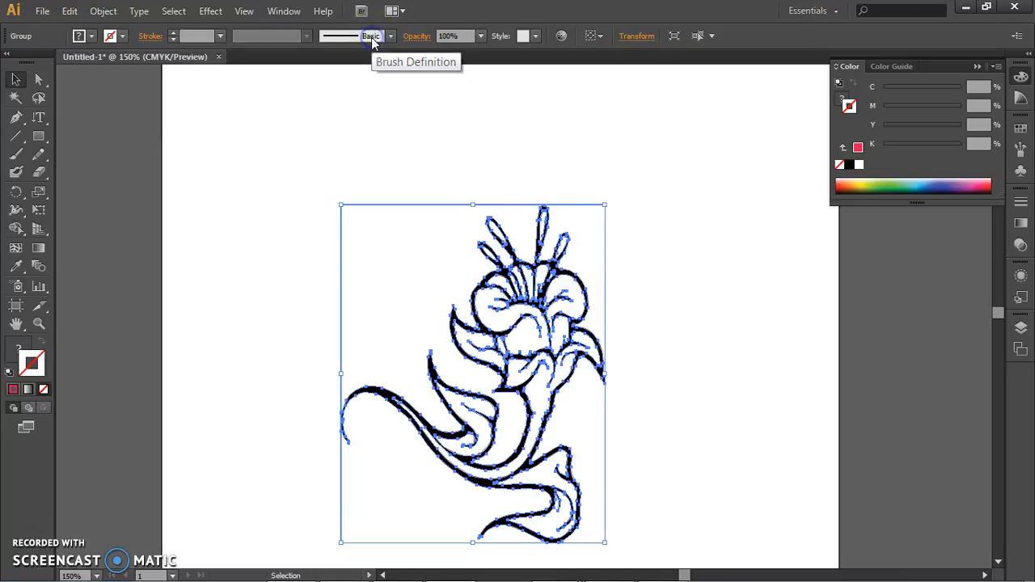
Move the expanded flower slightly up and to the left on the artboard, ungroup it and deselect.
left_click(671, 303)
left_click_drag(588, 305, 551, 294)
right_click(541, 300)
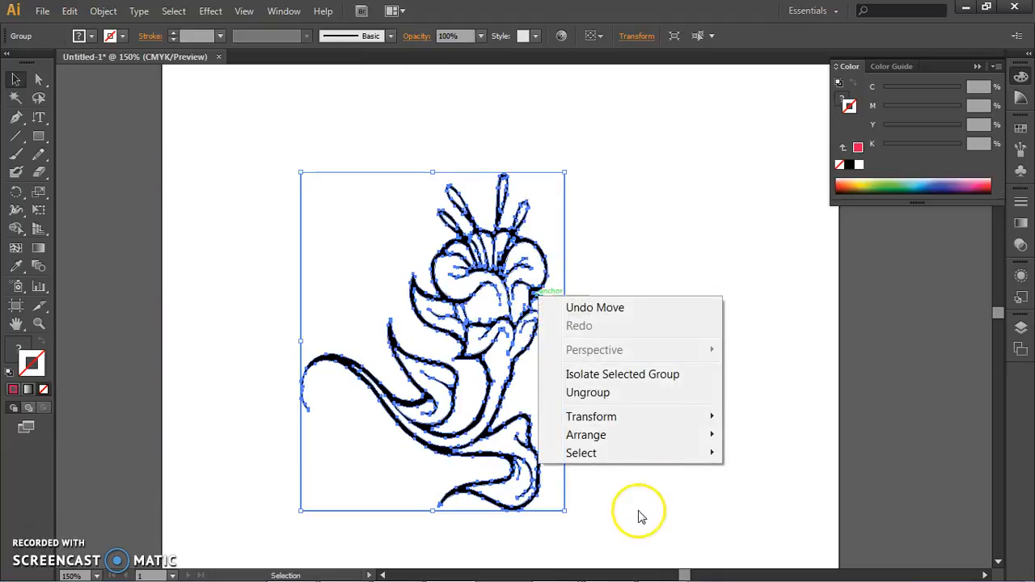
left_click(602, 394)
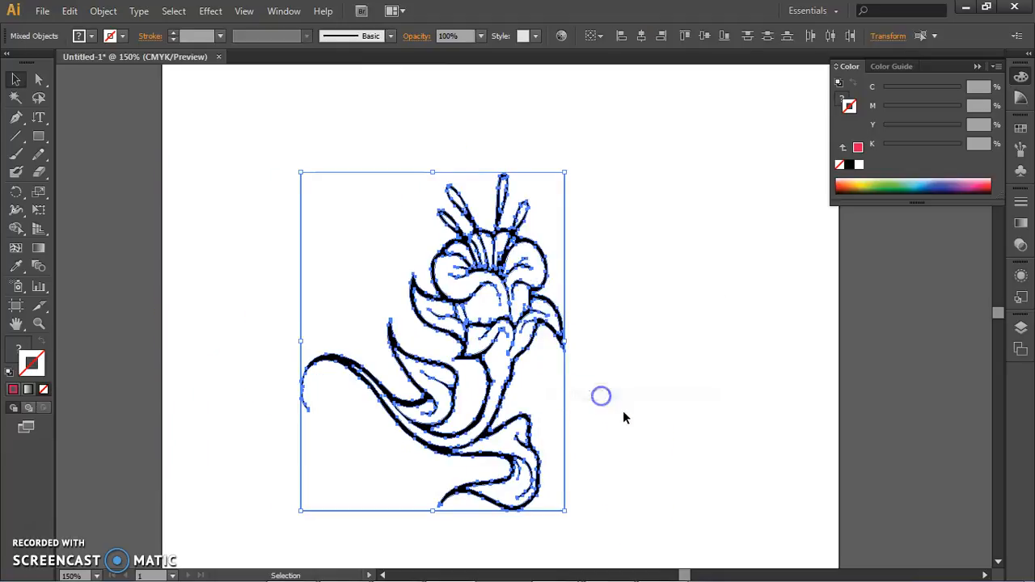
left_click(624, 416)
Try pulling out and deleting a white traced shape, and shift the black compound path of outlines slightly up and left.
left_click(560, 344)
left_click_drag(558, 339, 646, 365)
key("Delete")
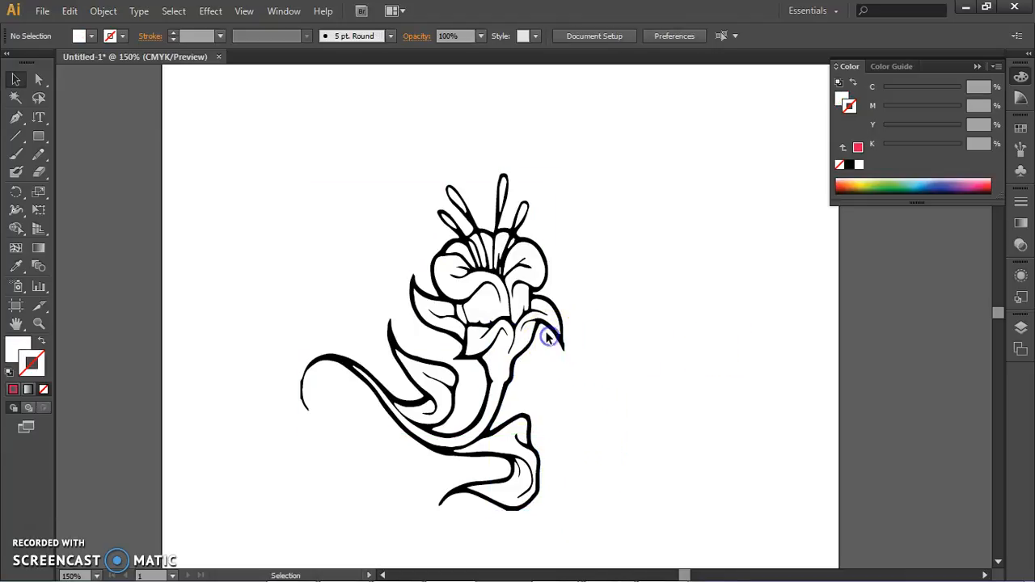
left_click_drag(548, 335, 485, 325)
left_click(490, 306)
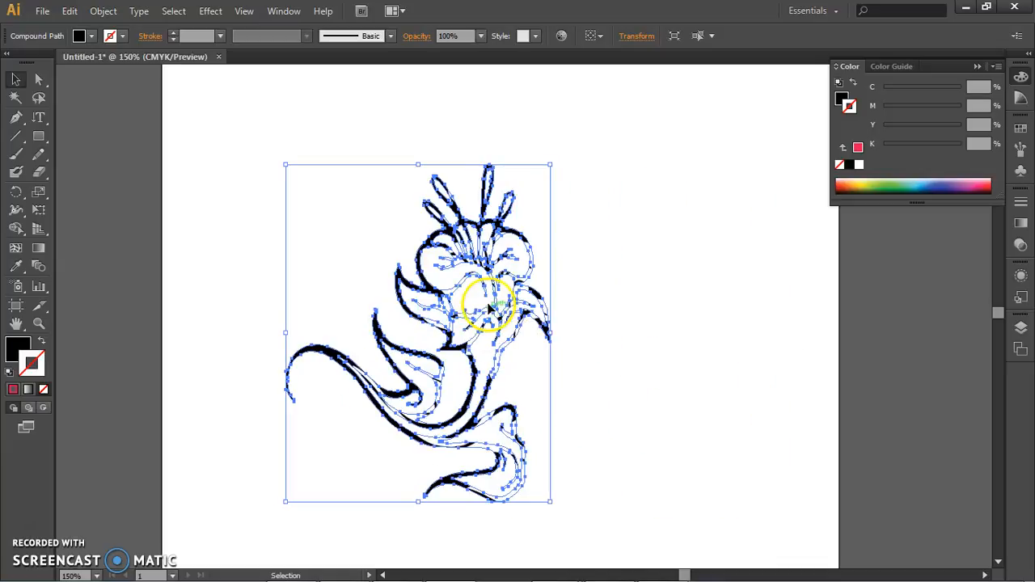
Undo the outline move and the removal of the white traced shape.
key("ctrl+z")
key("ctrl+z")
key("ctrl+z")
key("ctrl+z")
Deselect the artwork and examine the edge quality of the traced outlines at 6400% magnification.
left_click(639, 353)
scroll(592, 363, "up", 15)
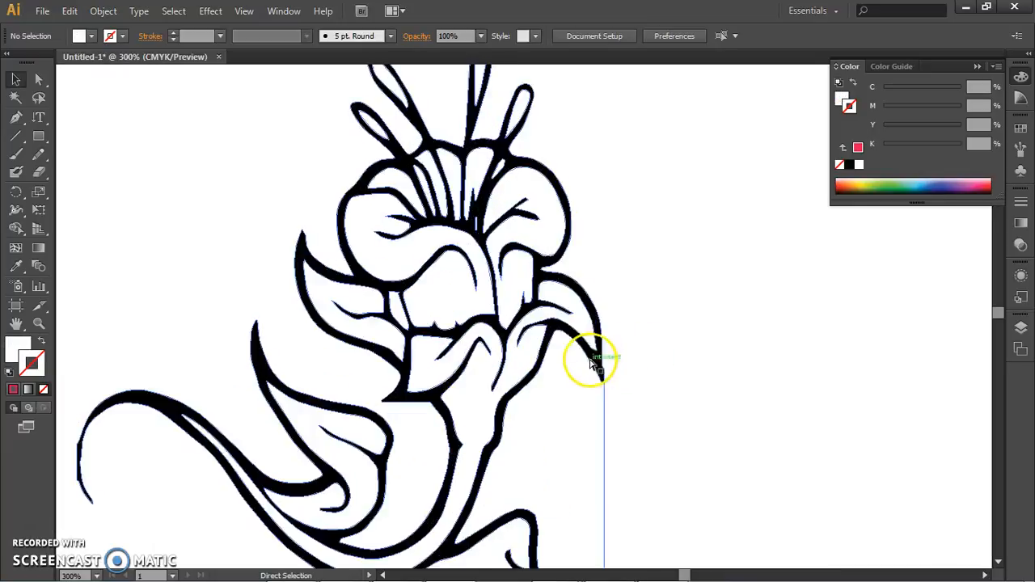
scroll(613, 215, "up", 1)
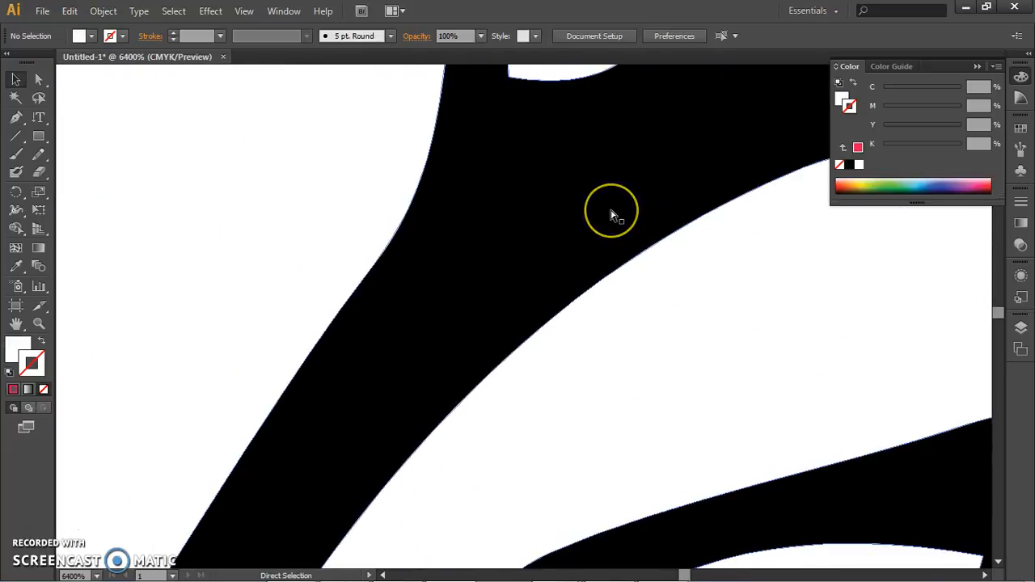
Look over the source flower and neighbouring "flower shape" image results in Chrome, and return to Illustrator.
scroll(613, 215, "down", 16)
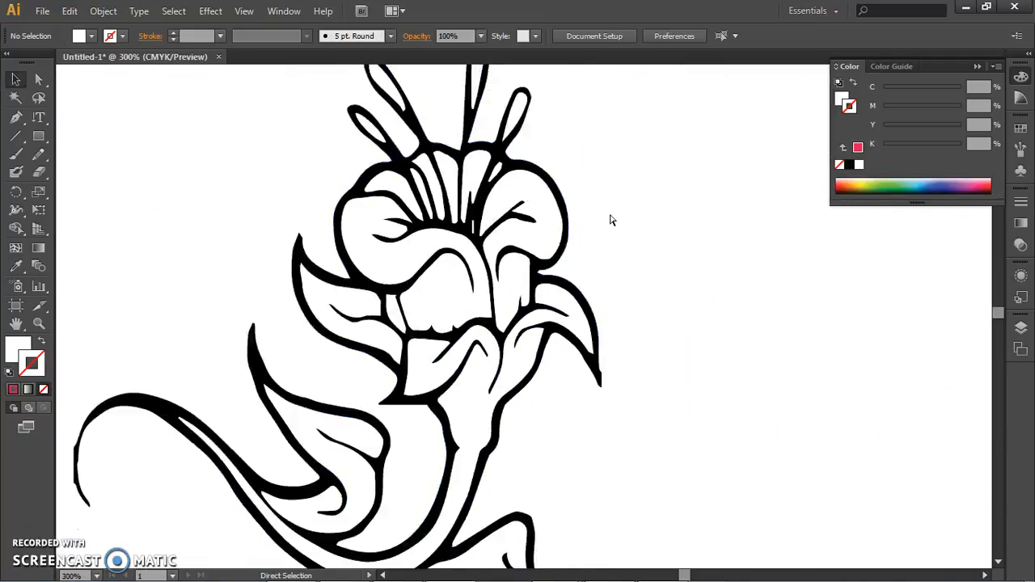
scroll(611, 225, "up", 2)
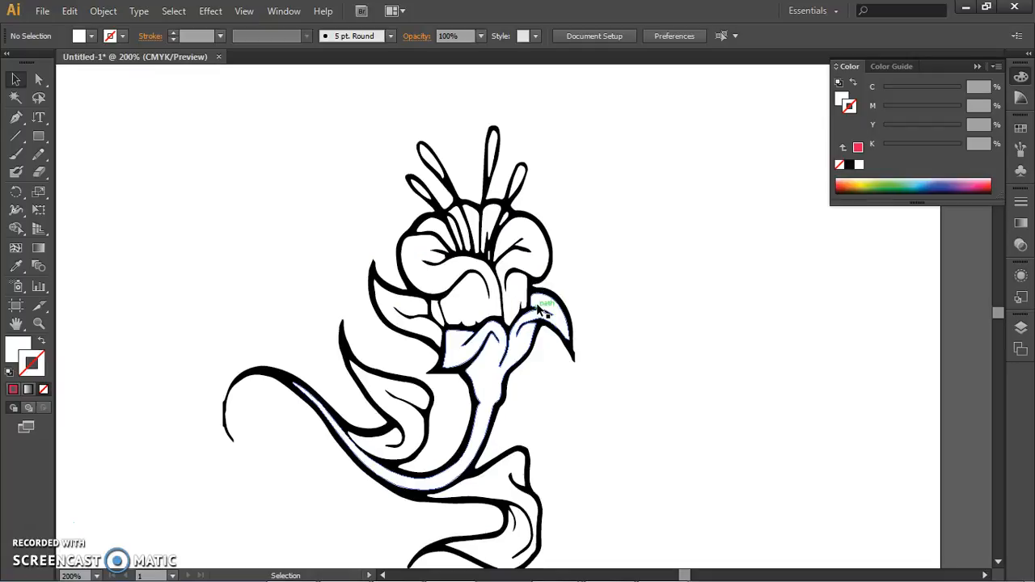
mouse_move(447, 580)
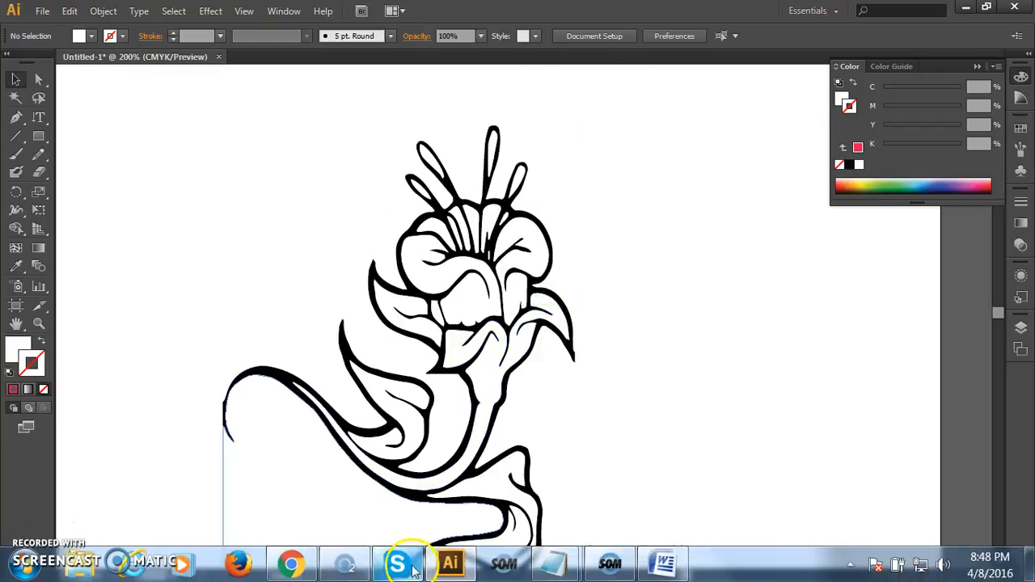
left_click(290, 564)
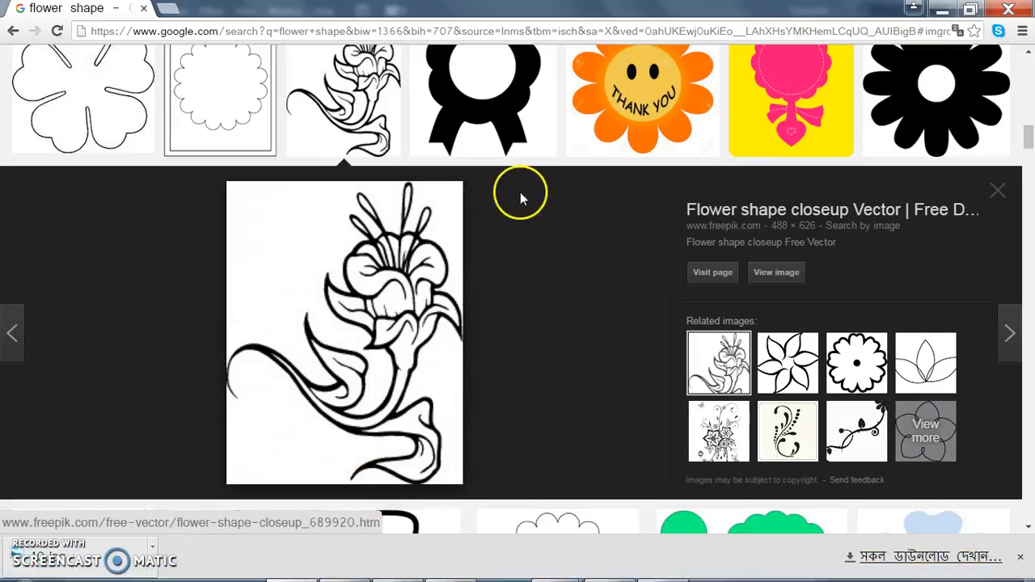
scroll(389, 235, "up", 2)
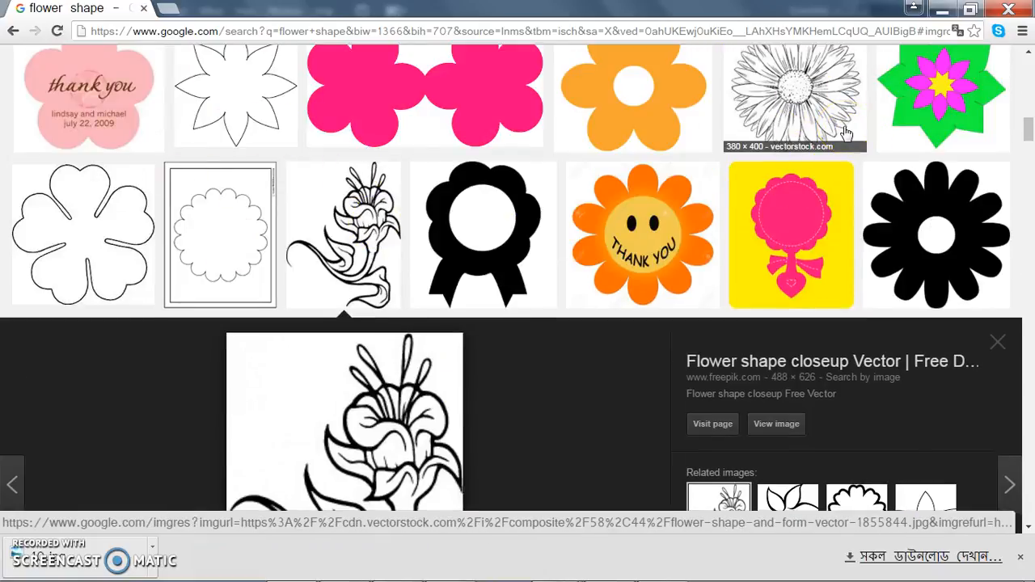
scroll(538, 267, "down", 8)
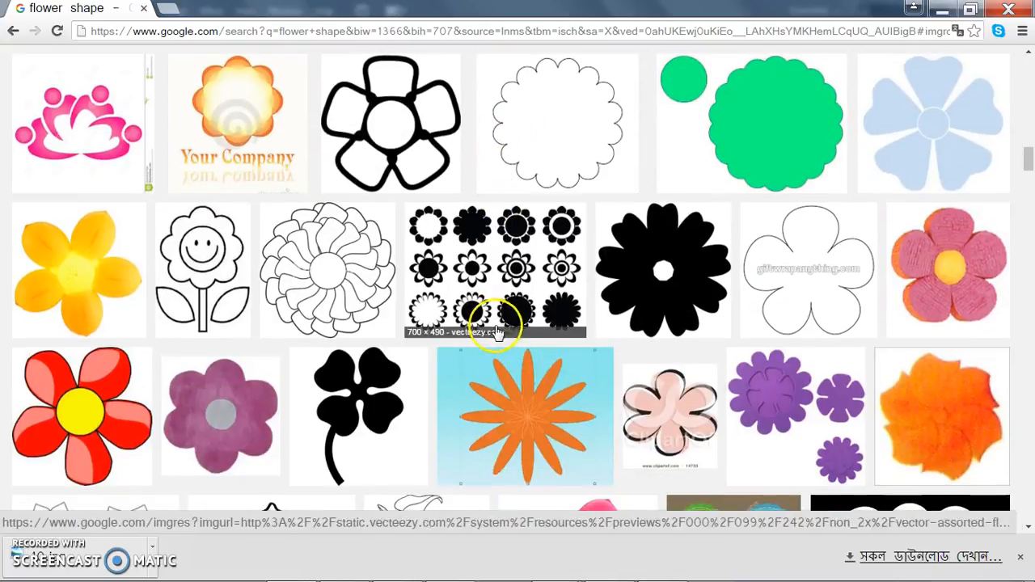
left_click(943, 10)
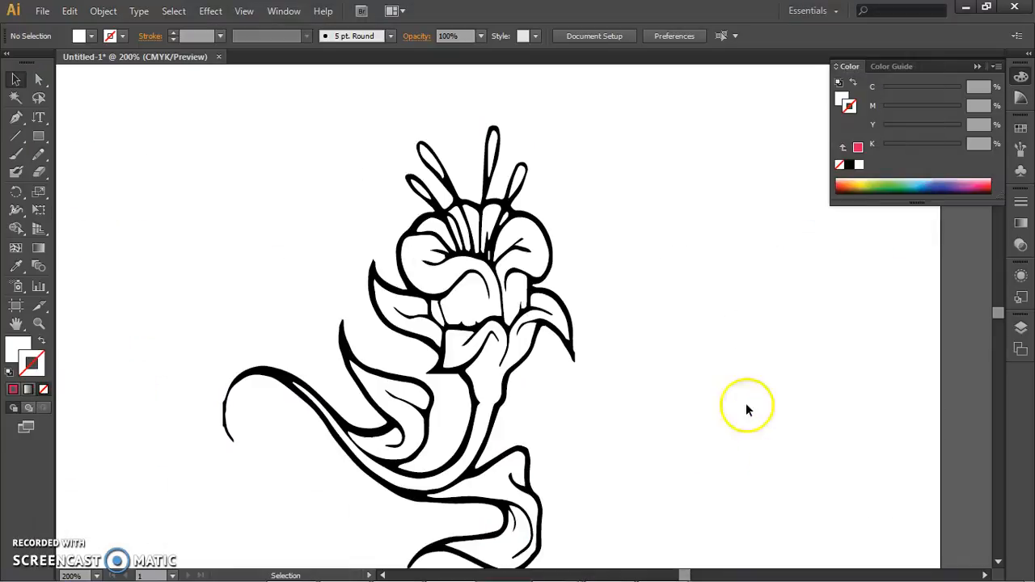
Select the traced flower group to check its extent, and examine its outlines at 2400% magnification.
left_click(489, 263)
left_click(483, 460)
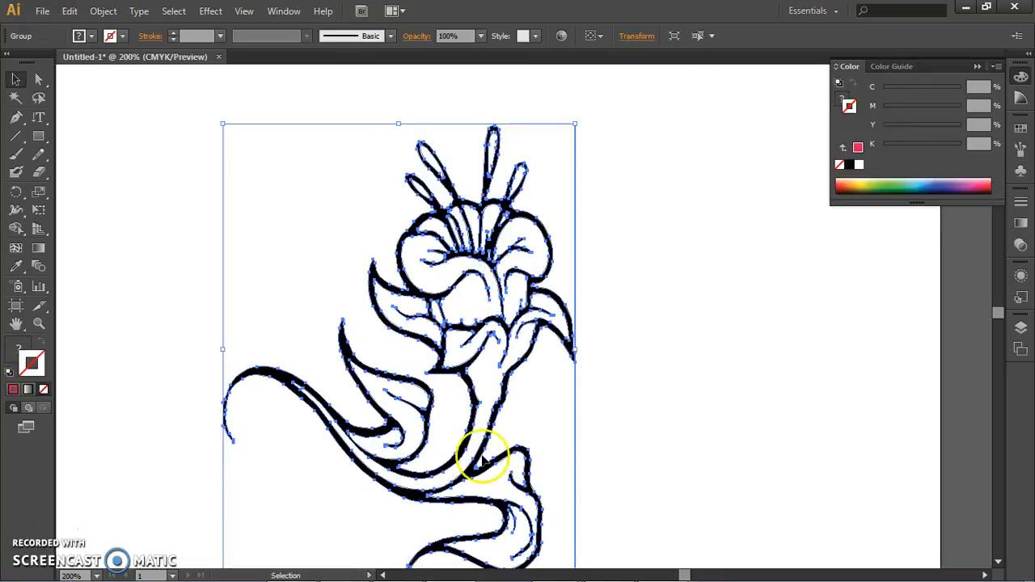
left_click(658, 454)
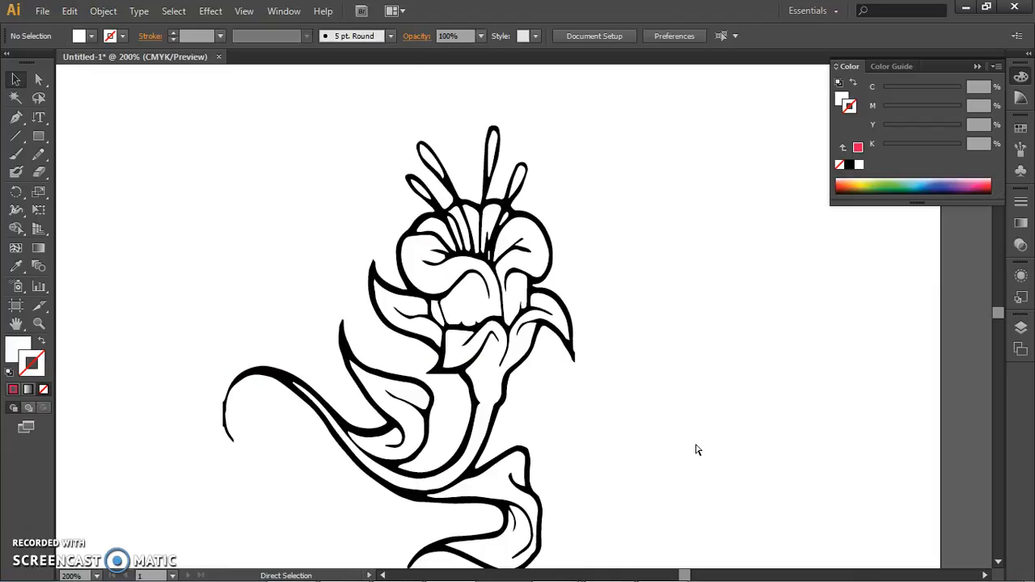
key("ctrl+plus")
key("ctrl+plus")
key("ctrl+plus")
key("ctrl+plus")
key("ctrl+plus")
key("ctrl+plus")
key("ctrl+plus")
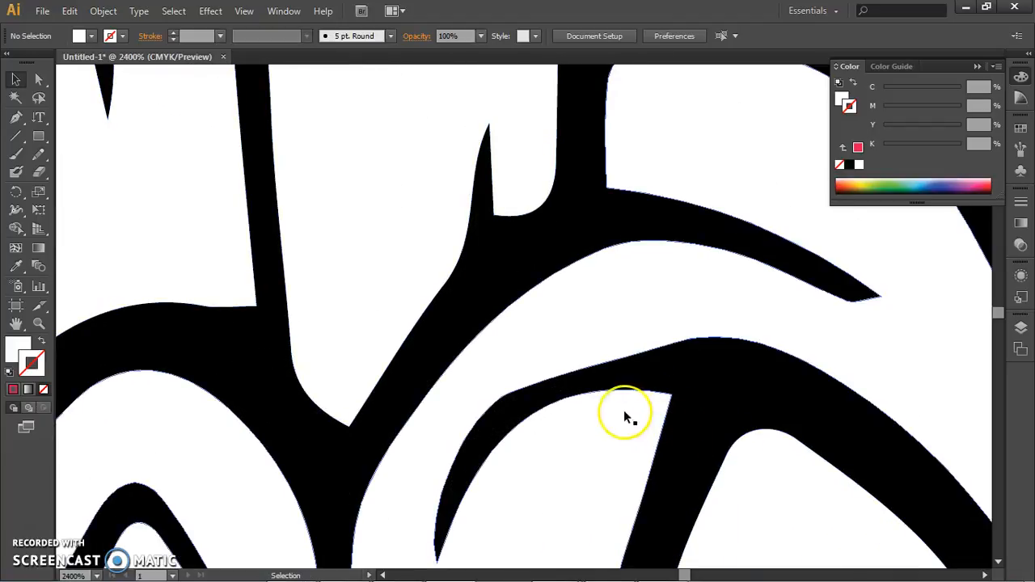
scroll(625, 414, "down", 2)
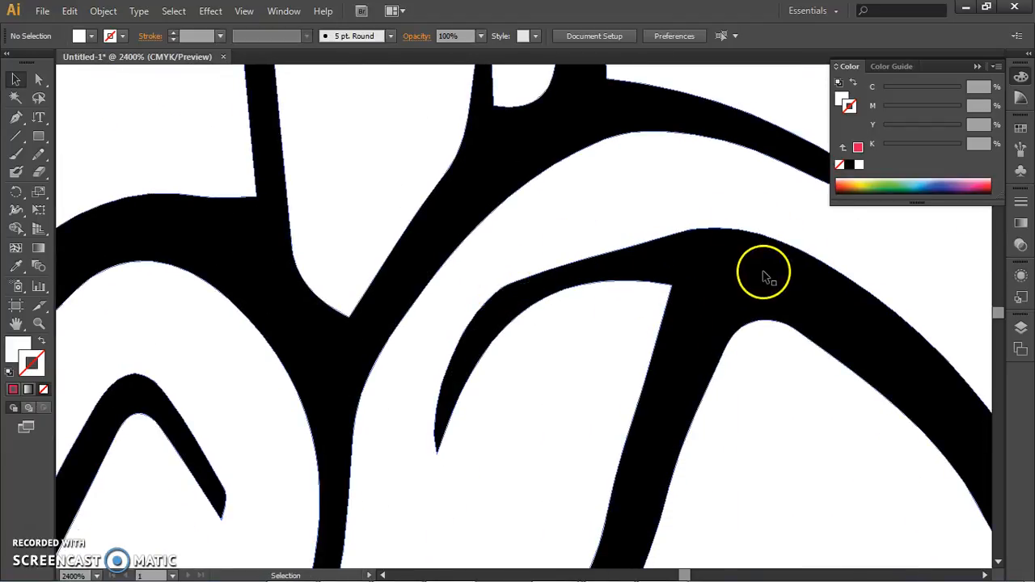
left_click_drag(755, 273, 537, 309)
left_click(602, 311)
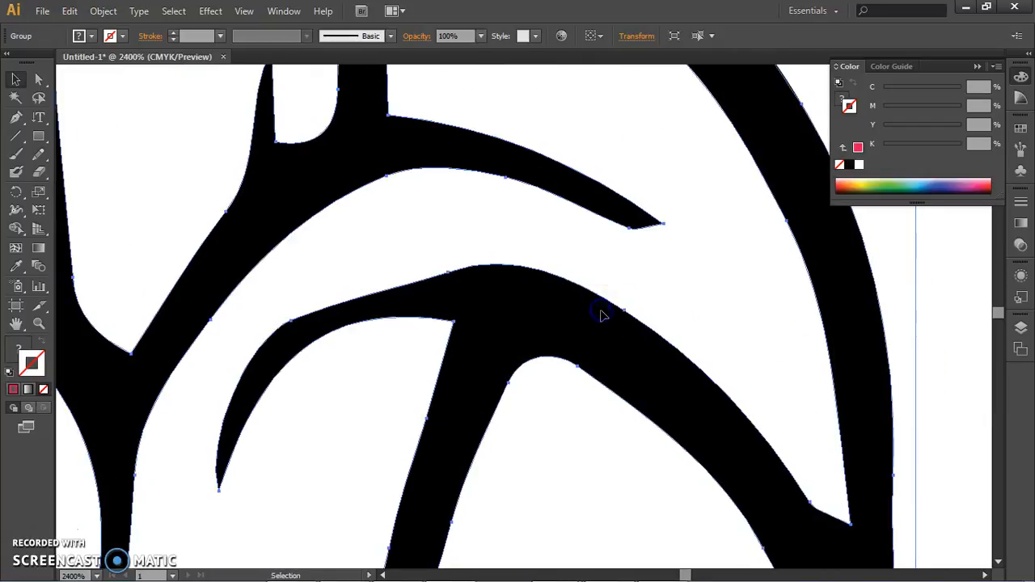
Review the whole flower group and its anchor points at 100% to 200% magnification, and deselect it.
key("ctrl+minus")
key("ctrl+minus")
key("ctrl+minus")
key("ctrl+minus")
key("ctrl+minus")
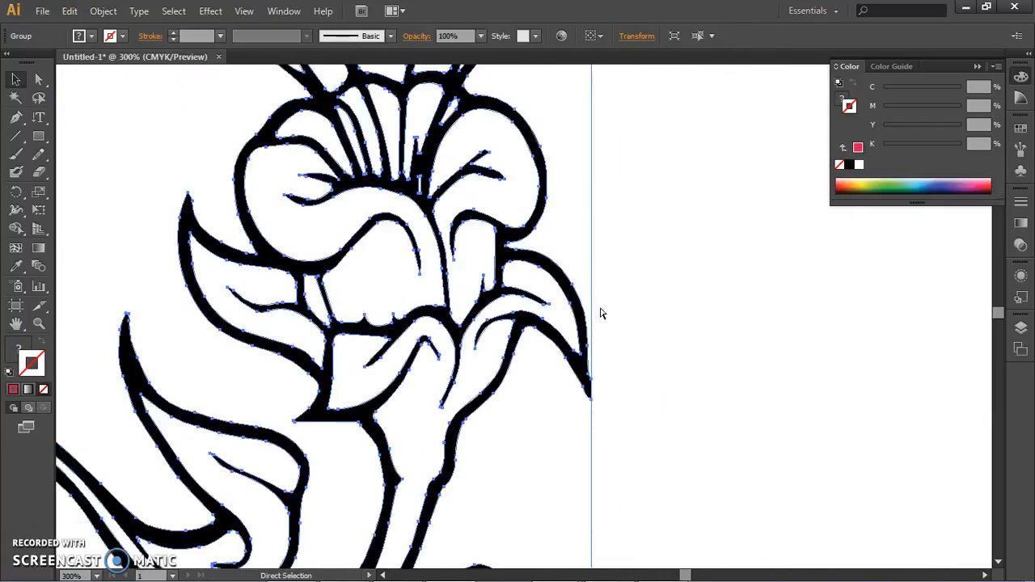
left_click(588, 330)
key("ctrl+1")
left_click(622, 338)
left_click(530, 322)
left_click(612, 321)
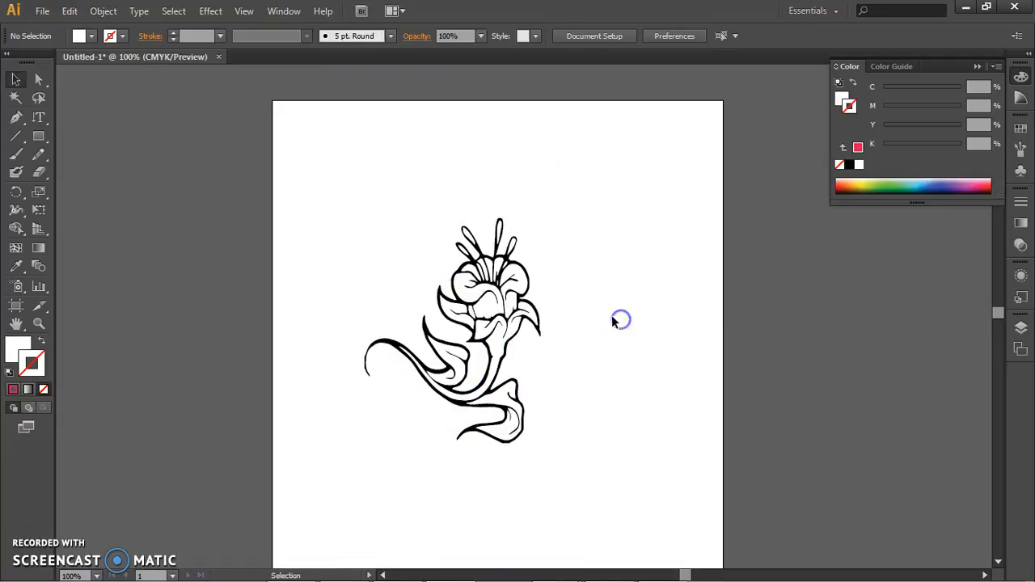
key("ctrl+plus")
key("ctrl+plus")
left_click(542, 267)
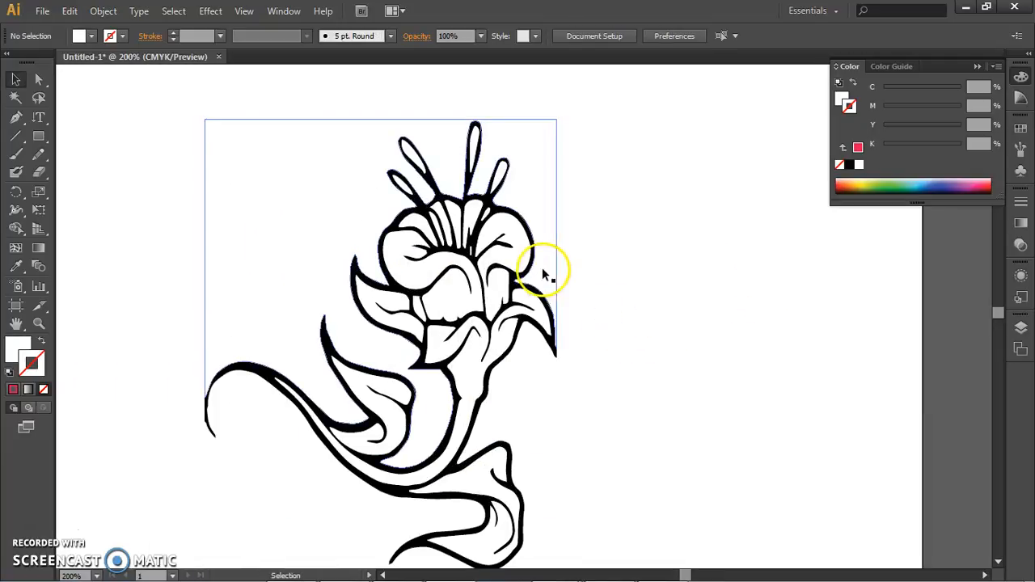
left_click(705, 324)
left_click(437, 366)
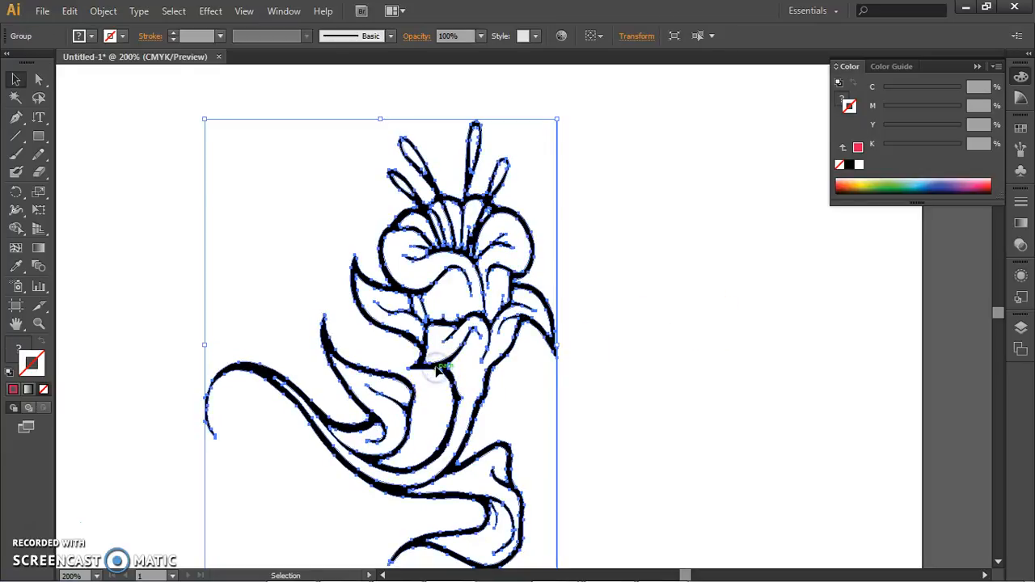
key("ctrl")
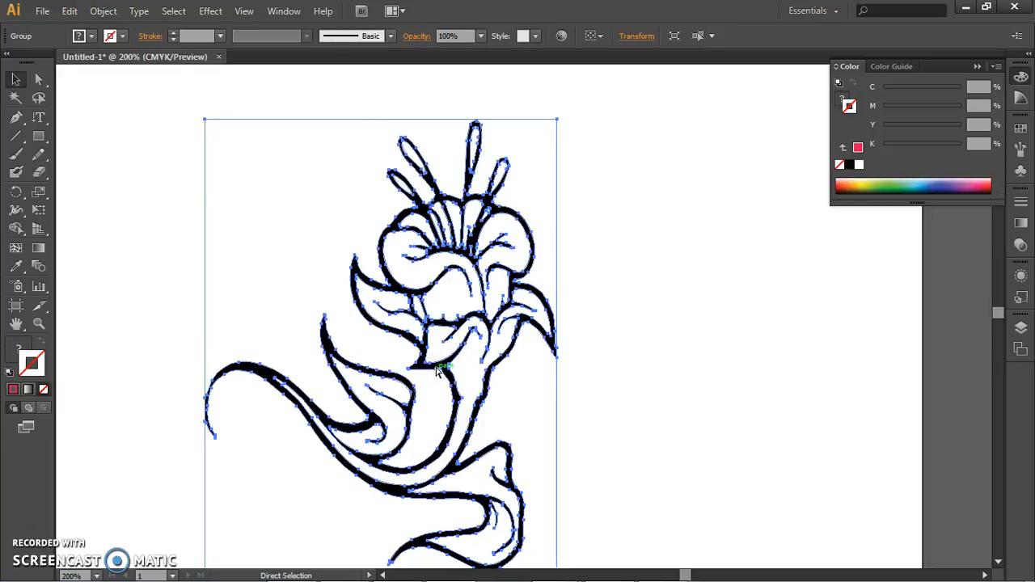
key("ctrl+shift+a")
key("ctrl+minus")
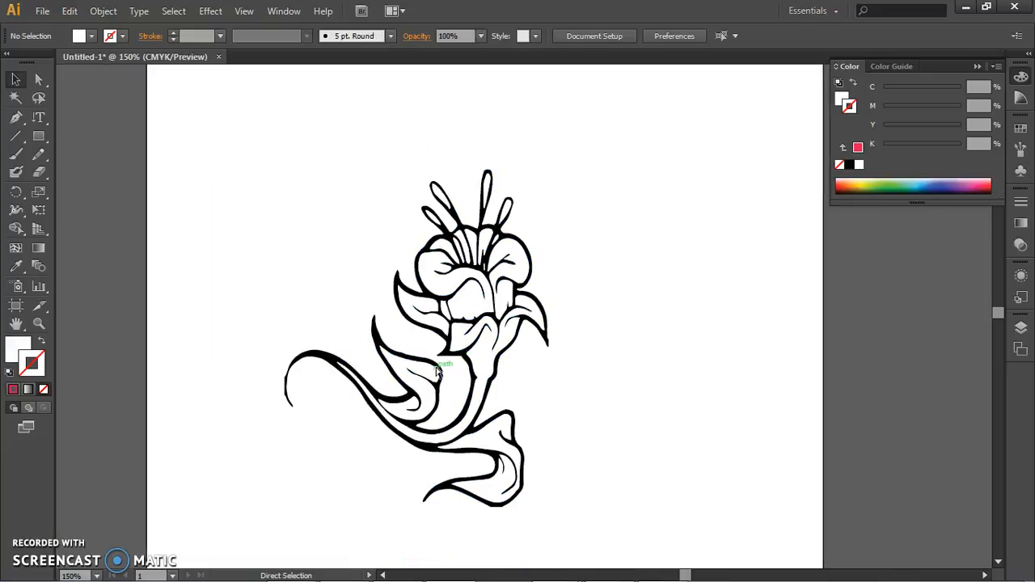
Select the empty text frame at the artboard's upper edge to locate it, and deselect it.
left_click(403, 337)
left_click_drag(307, 172, 362, 146)
left_click_drag(329, 190, 652, 518)
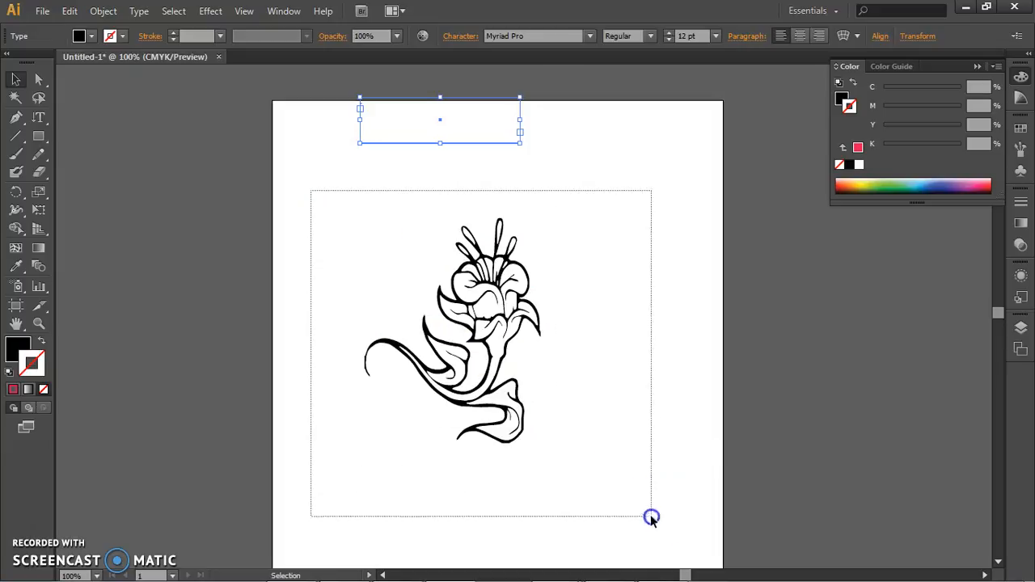
left_click(490, 314)
left_click_drag(314, 191, 560, 419)
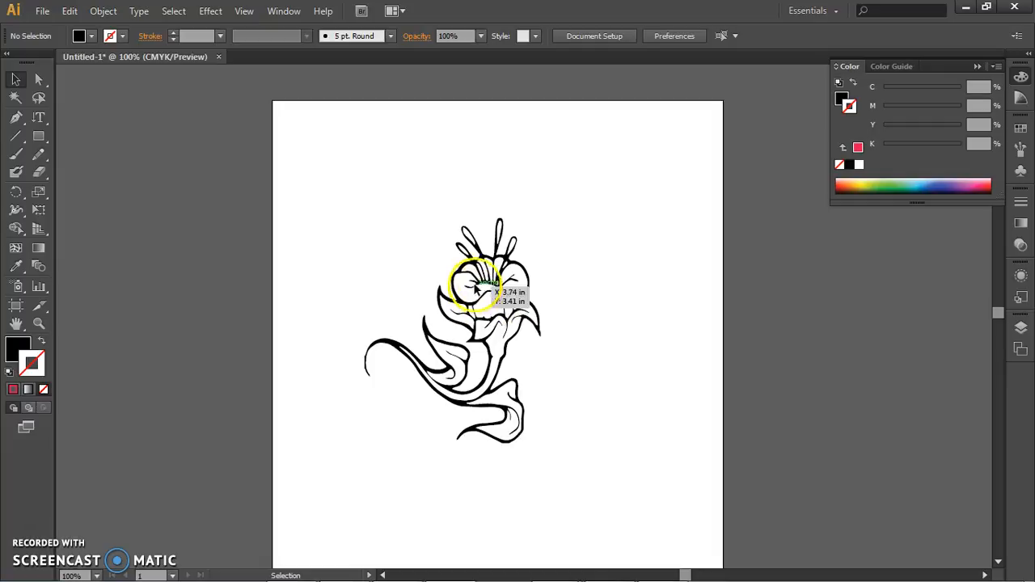
left_click_drag(654, 208, 199, 120)
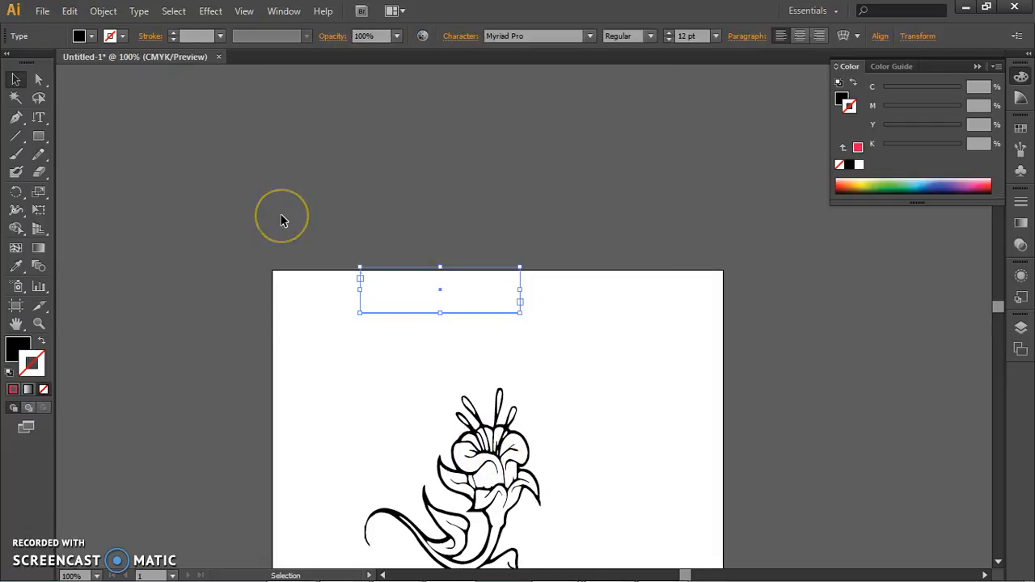
left_click(302, 233)
Ungroup the traced flower into its separate shapes and deselect everything.
scroll(538, 469, "down", 5)
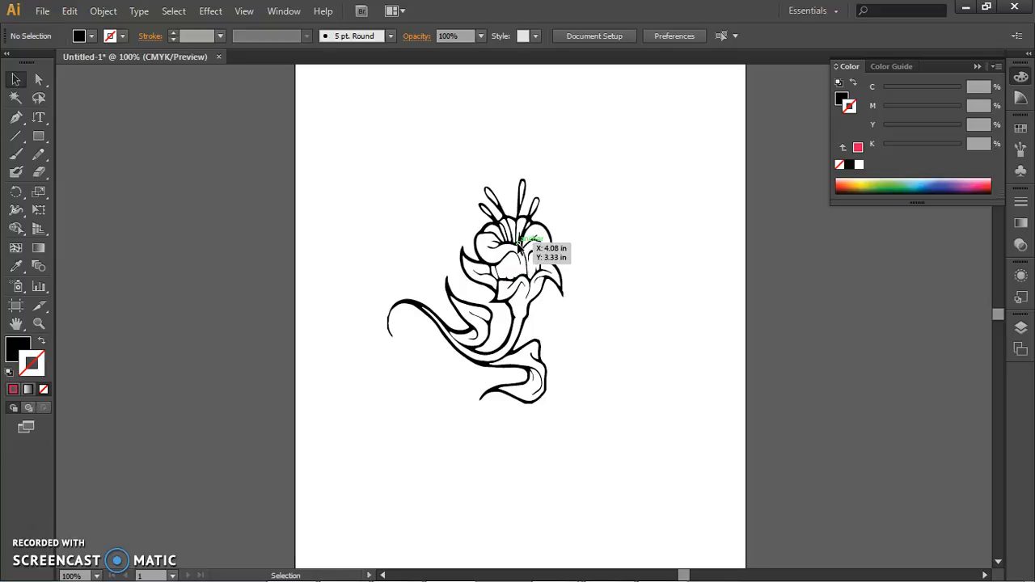
scroll(520, 247, "up", 3)
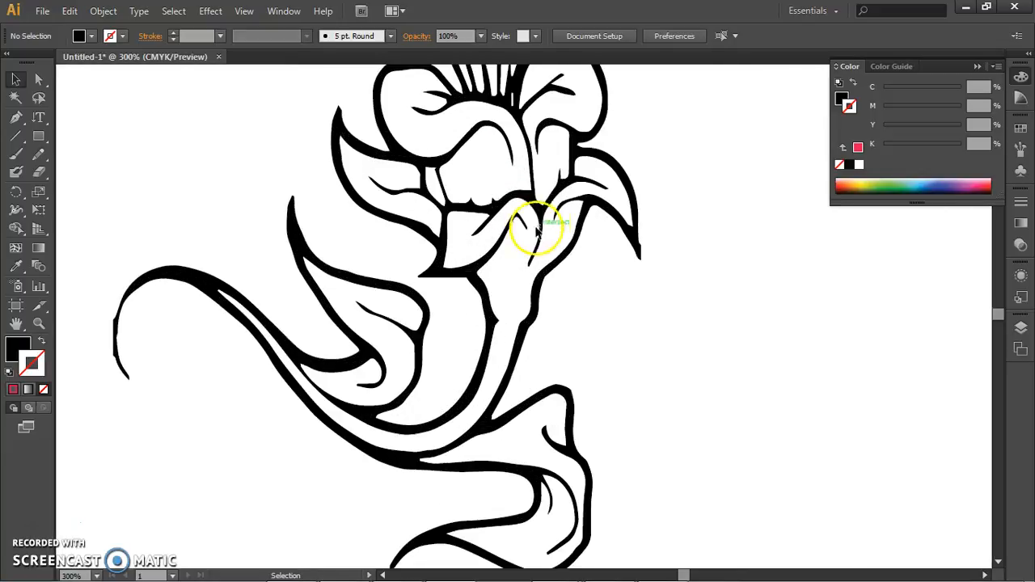
left_click(550, 186)
left_click(742, 252)
left_click(619, 223)
right_click(619, 224)
left_click(698, 317)
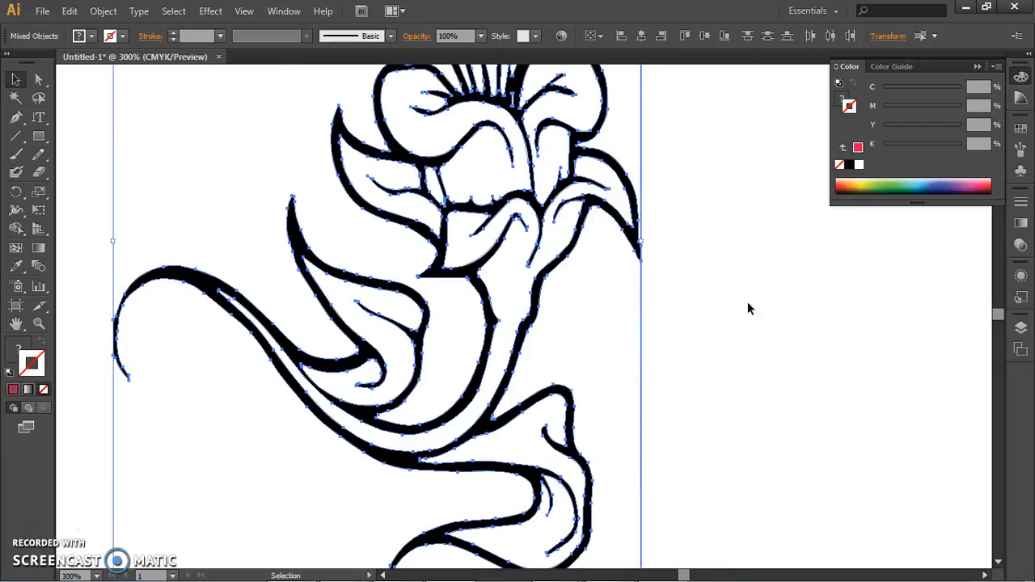
left_click(747, 308)
Try moving the black compound path of outlines away from the flower, undo the move and deselect.
left_click(628, 231)
left_click_drag(628, 232, 855, 307)
key("ctrl+z")
key("ctrl+minus")
key("ctrl+minus")
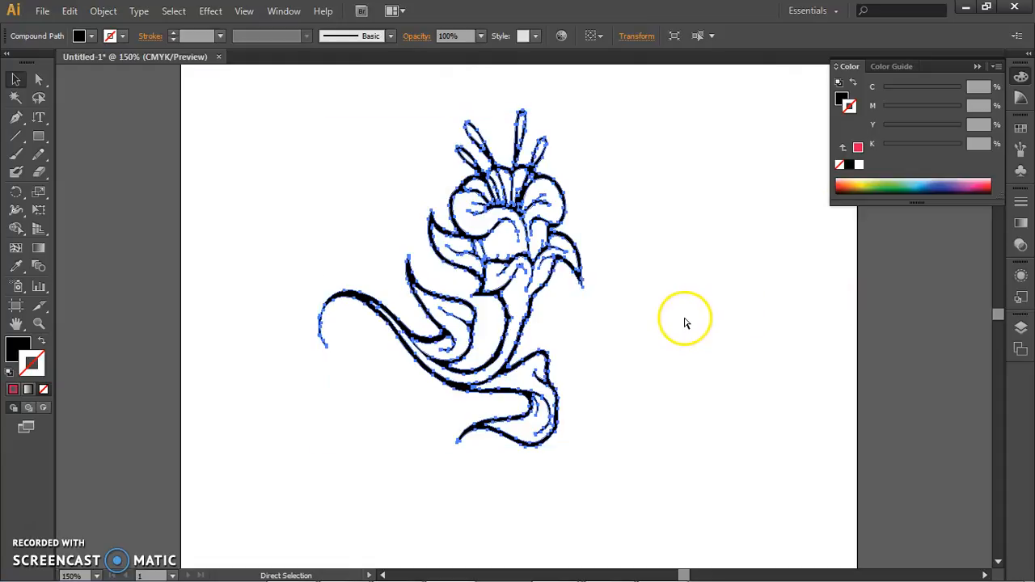
left_click(684, 324)
Pull all the white traced shapes out beside the black outlines and delete them.
left_click_drag(268, 122, 684, 492)
left_click_drag(552, 275, 831, 396)
left_click(898, 407)
left_click(751, 323)
left_click_drag(589, 139, 850, 539)
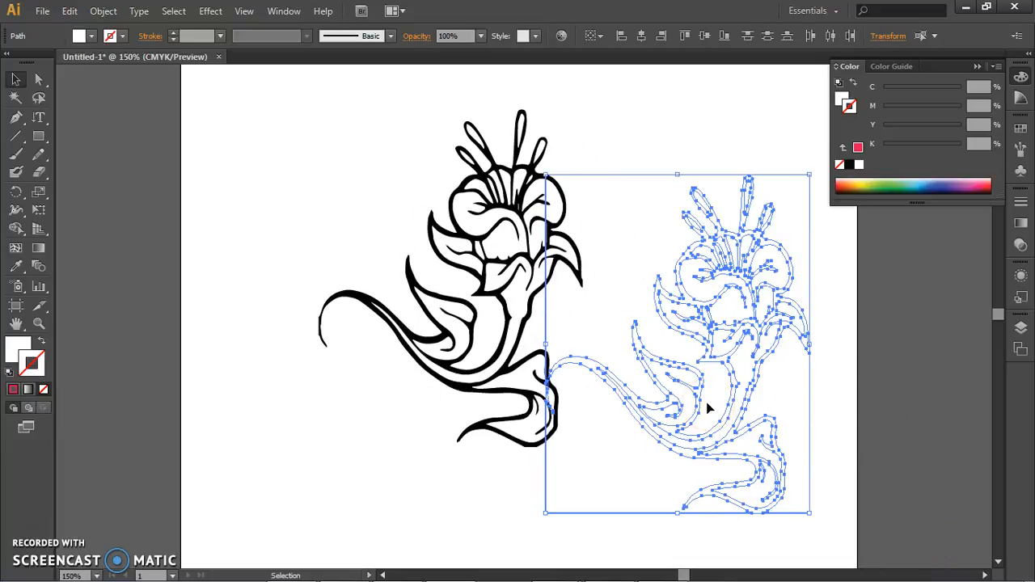
key("Delete")
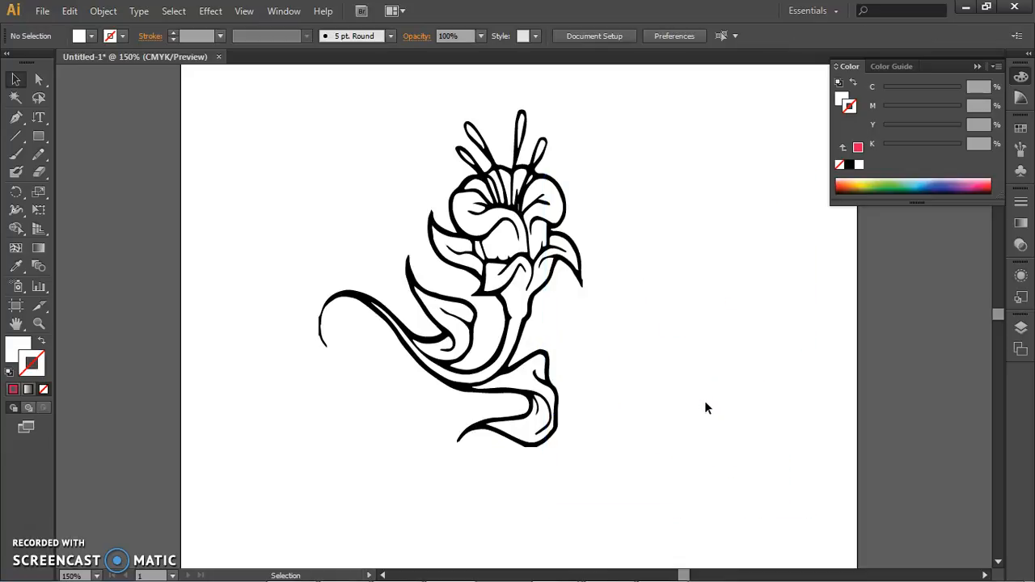
Select the remaining black compound path and try a light cyan and a dark blue stroke on it.
left_click(419, 203)
left_click_drag(206, 101, 754, 564)
key("ctrl+a")
key("v")
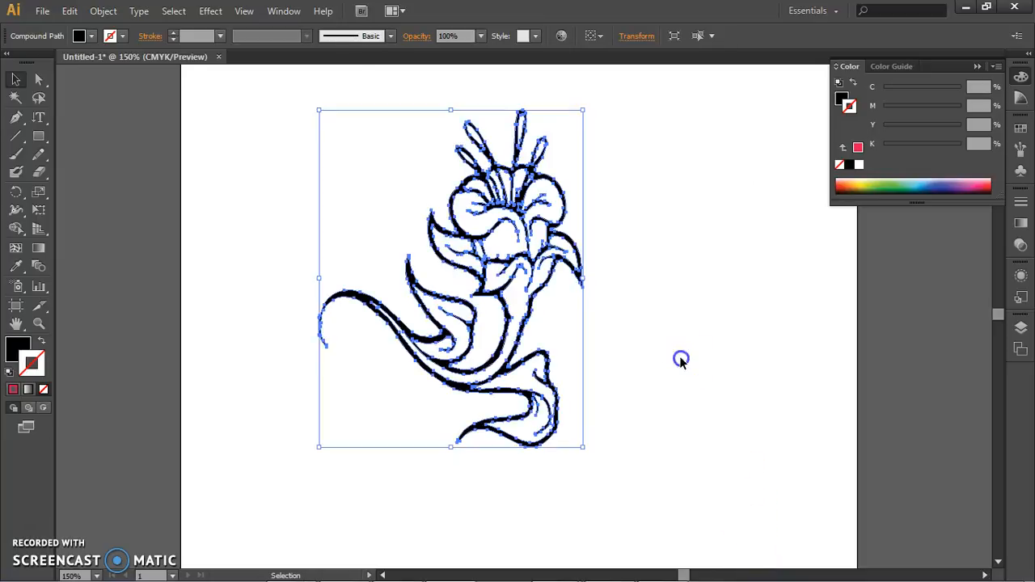
left_click(537, 278)
left_click(555, 275)
left_click(923, 186)
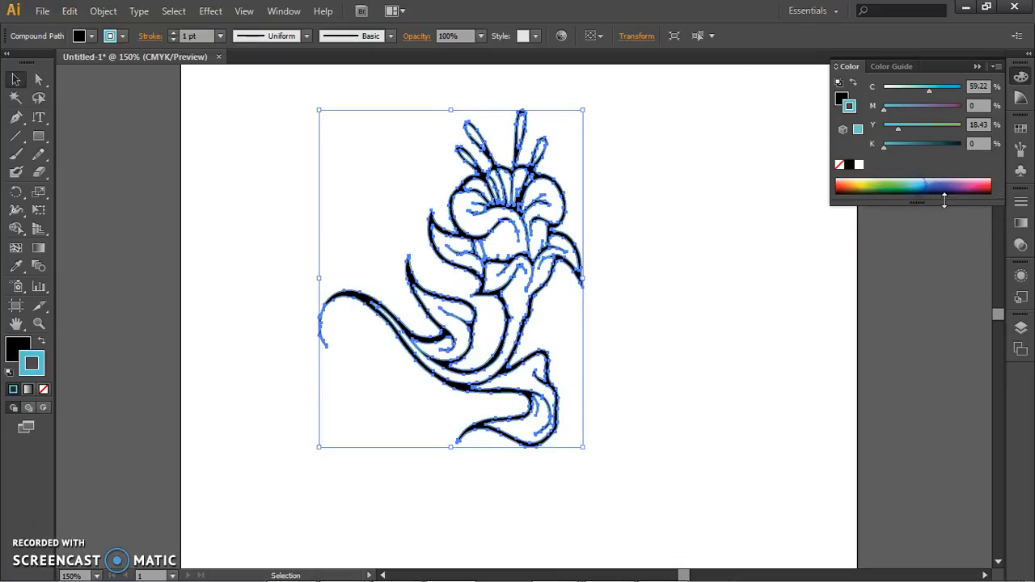
left_click(947, 184)
left_click(749, 332)
Apply a crimson stroke (C 33.73, M 100, Y 52.16, K 25.1) to the compound path, and swap its fill and stroke.
left_click(505, 225)
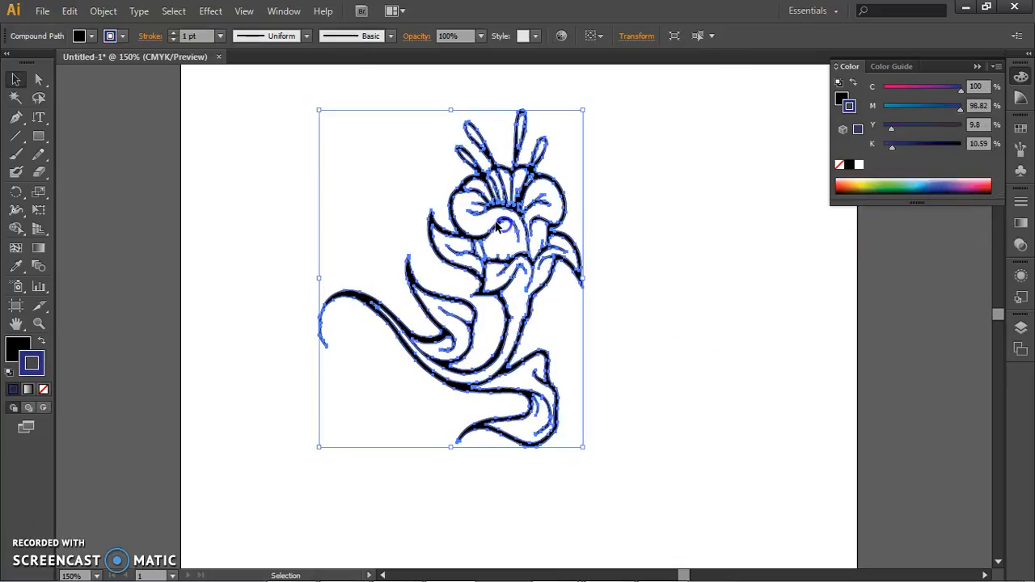
left_click(977, 186)
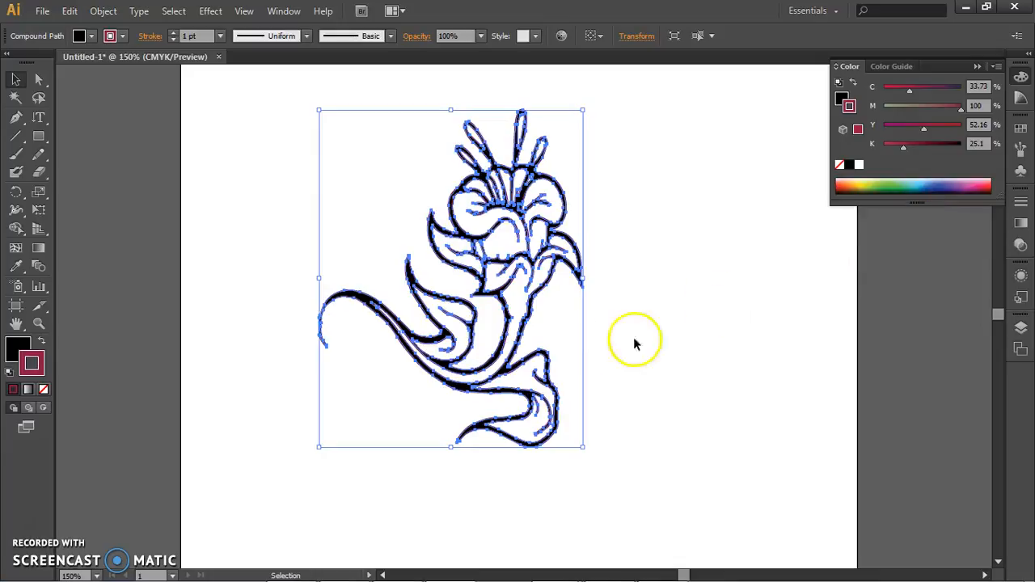
left_click(42, 341)
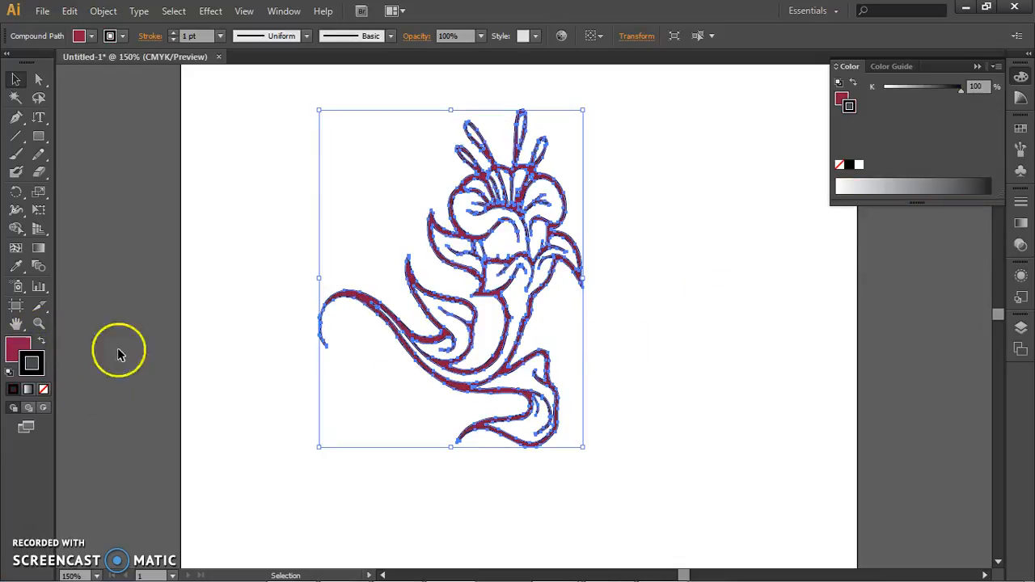
left_click(636, 376)
Remove the black stroke from the crimson flower path, make the fill active and deselect the artwork.
left_click(543, 277)
key("a")
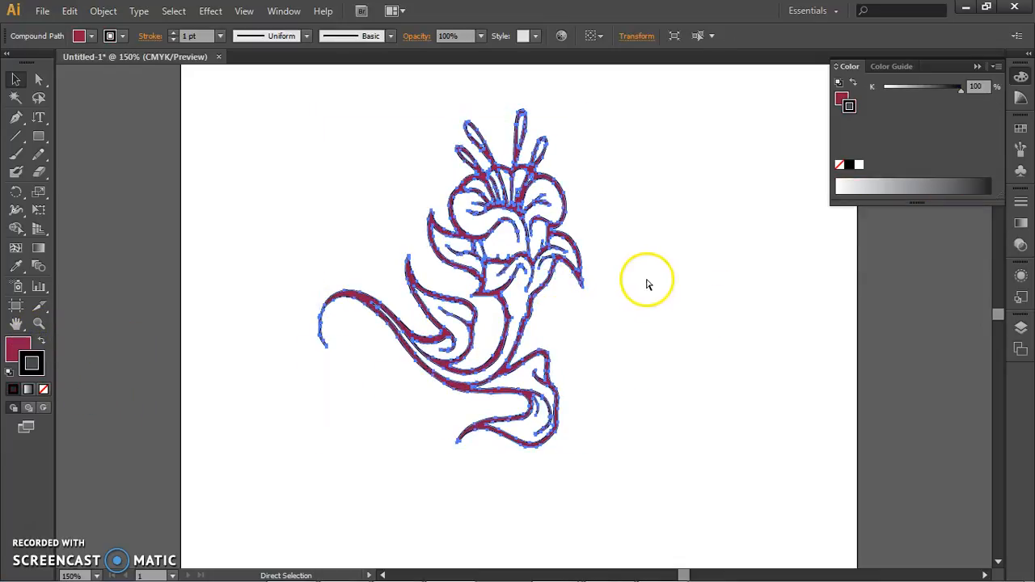
key("ctrl+plus")
key("ctrl+plus")
key("ctrl+plus")
left_click(909, 380)
left_click(437, 191)
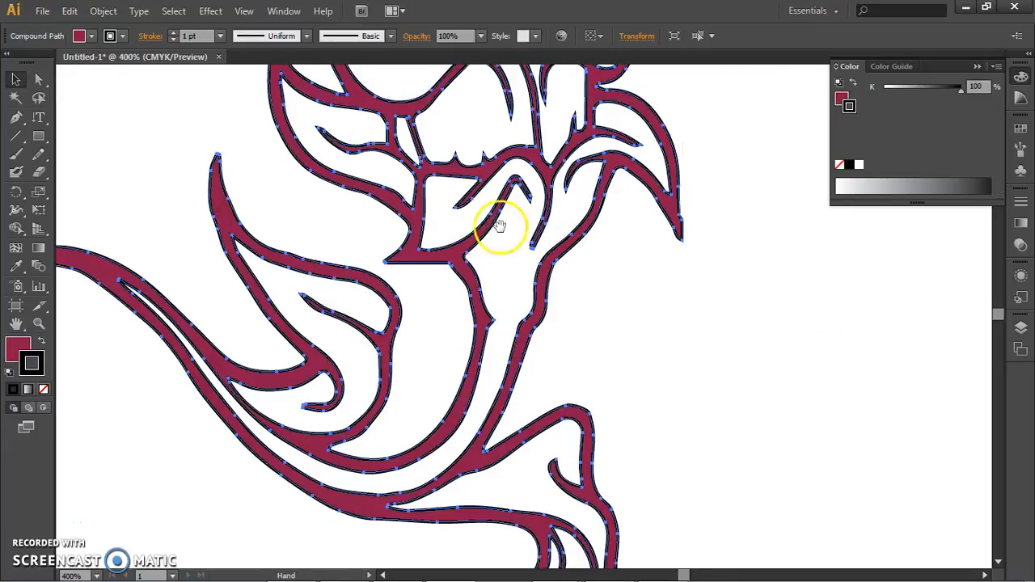
left_click_drag(500, 228, 555, 287)
left_click(48, 390)
left_click(22, 342)
left_click(832, 390)
key("space")
left_click_drag(703, 315, 747, 406)
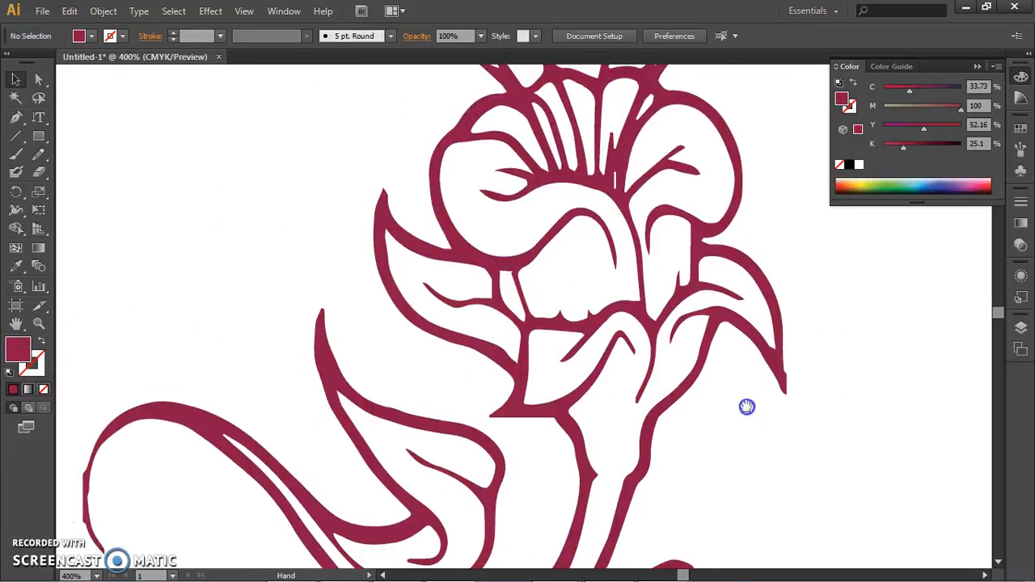
Select the crimson compound path and examine its edges up close around the flower's right-hand petal.
key("ctrl+plus")
key("ctrl+plus")
key("ctrl+plus")
left_click_drag(857, 413, 348, 412)
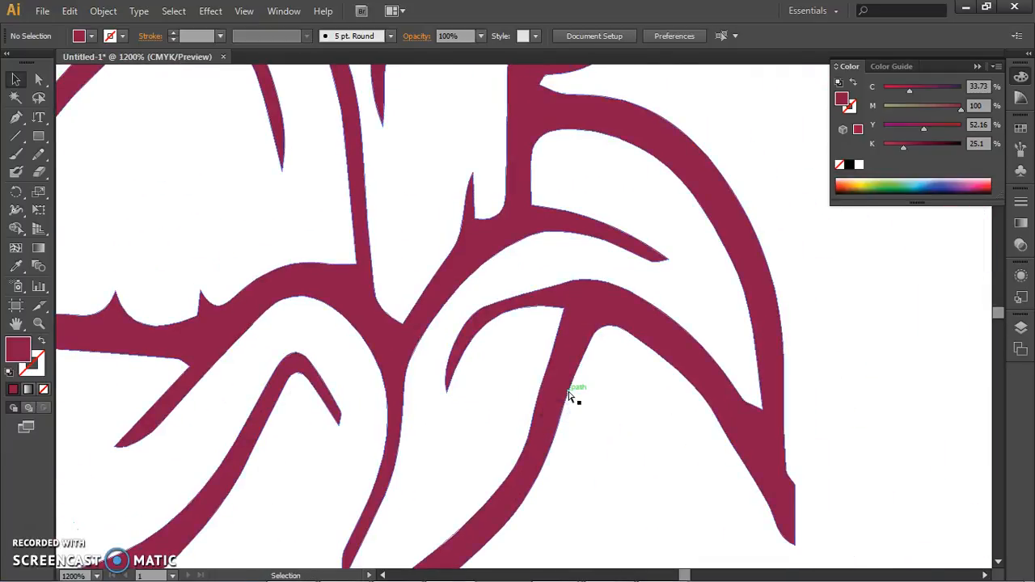
key("ctrl+plus")
key("ctrl+plus")
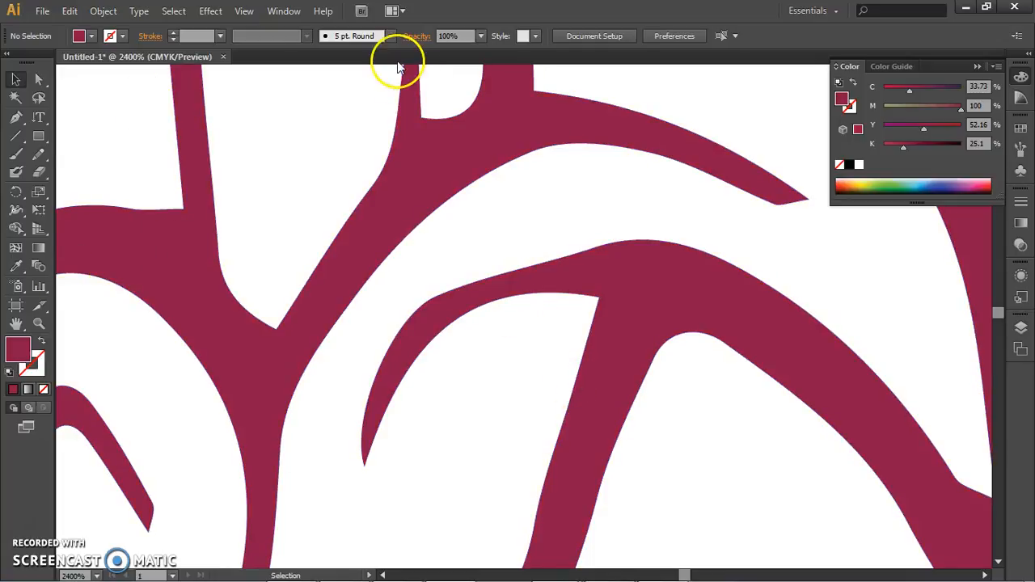
left_click_drag(557, 241, 544, 302)
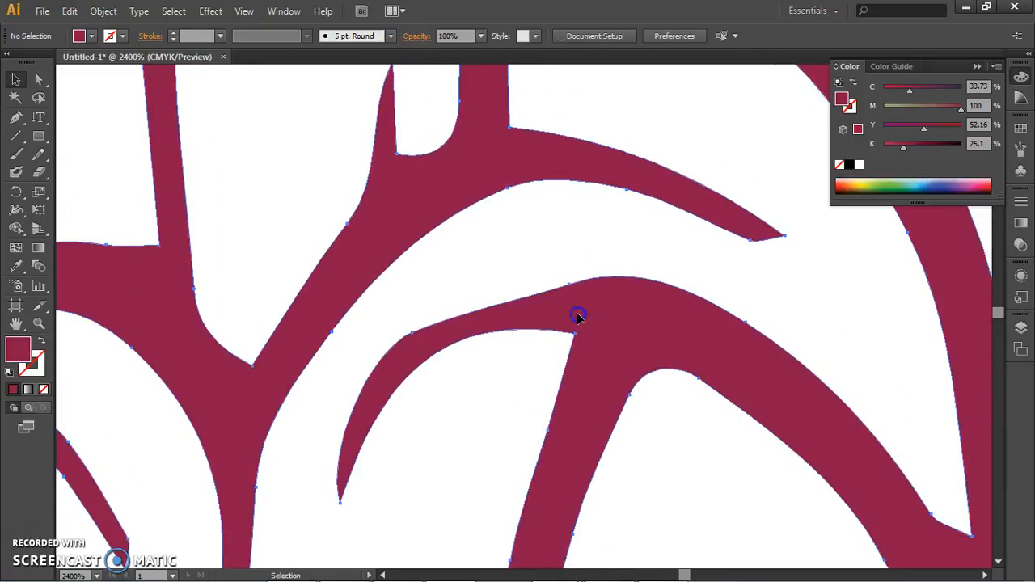
left_click(577, 317)
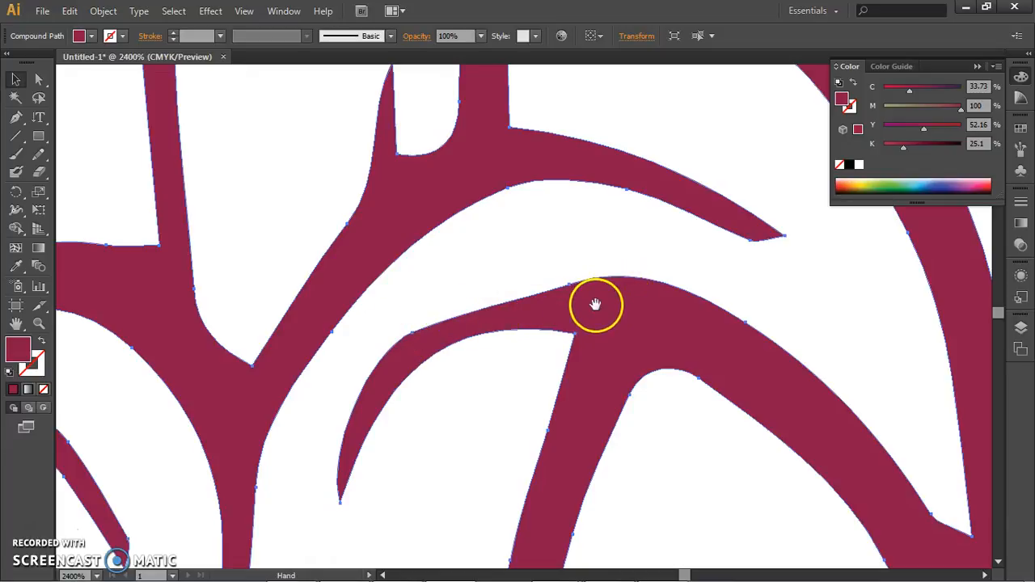
left_click_drag(594, 303, 601, 247)
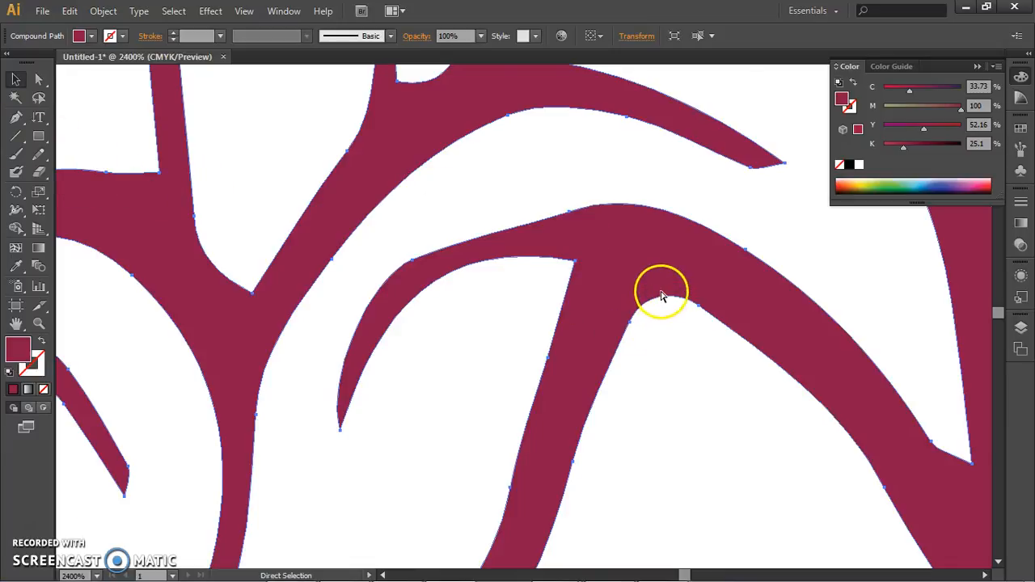
scroll(659, 296, "down", 6)
key("ctrl+minus")
key("ctrl+minus")
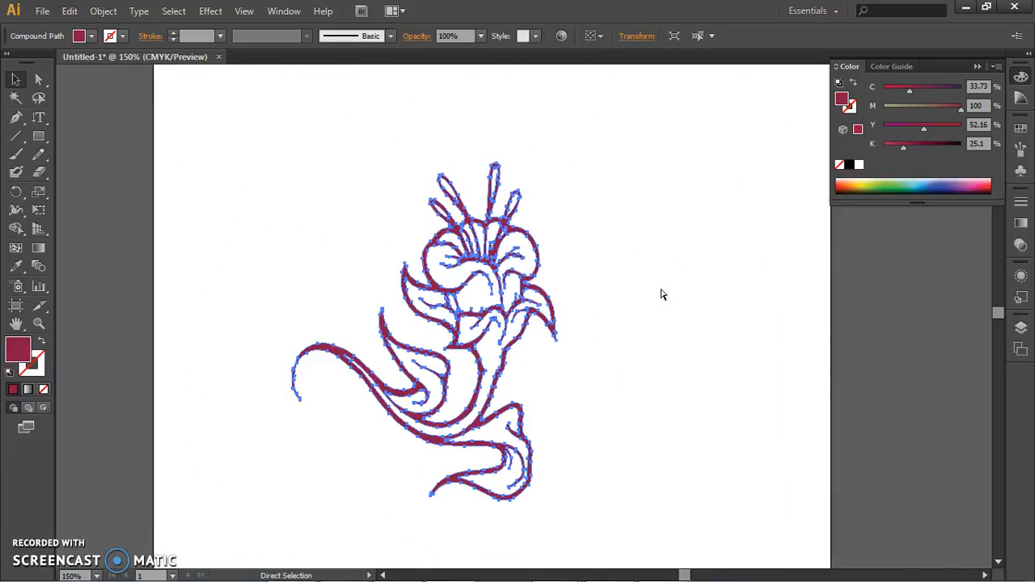
Inspect the anchor points and smoothness of the selected flower path where the curled petal meets the stem.
key("ctrl+plus")
key("ctrl+plus")
key("ctrl+plus")
key("ctrl+plus")
key("ctrl+plus")
left_click(807, 303)
left_click_drag(790, 301, 773, 325)
key("ctrl+plus")
left_click(774, 324)
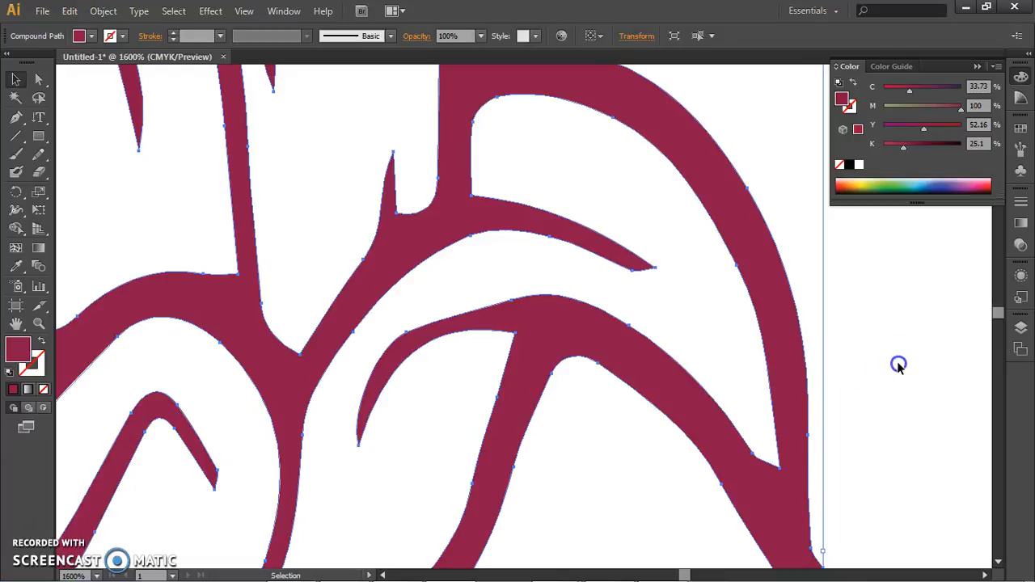
left_click(899, 365)
left_click(781, 335)
left_click(827, 335)
left_click(771, 325)
left_click_drag(635, 342, 710, 381)
left_click(579, 322)
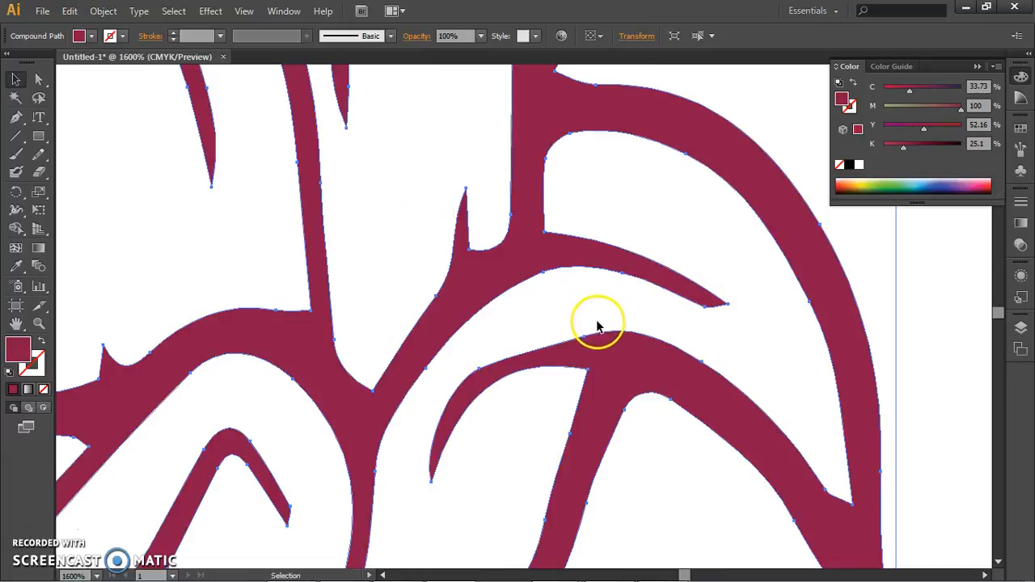
Deselect the crimson flower path to leave its outlines clear of anchor points.
key("a")
key("ctrl+minus")
key("ctrl+minus")
key("ctrl+minus")
left_click(751, 329)
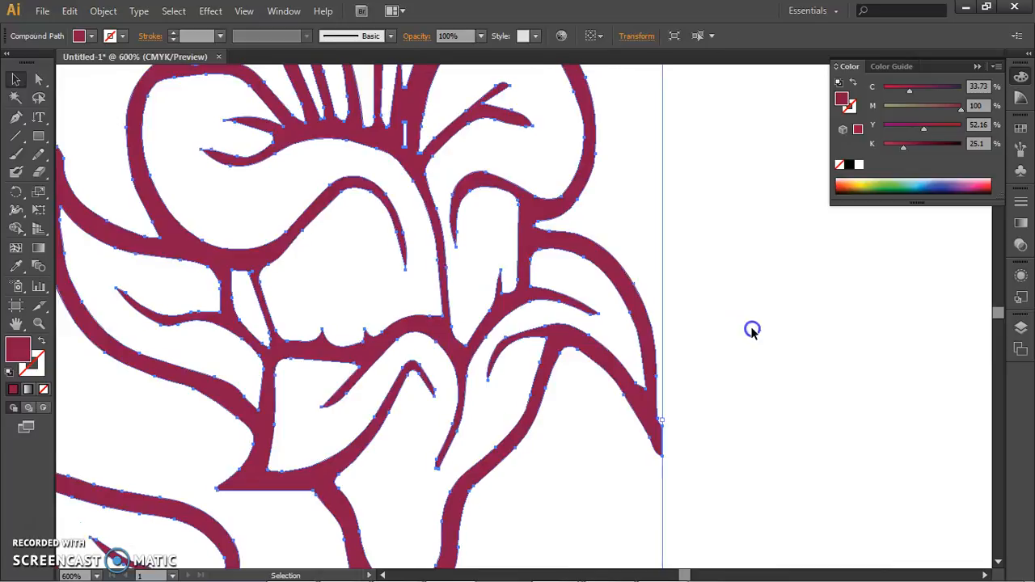
left_click(628, 287)
left_click(785, 282)
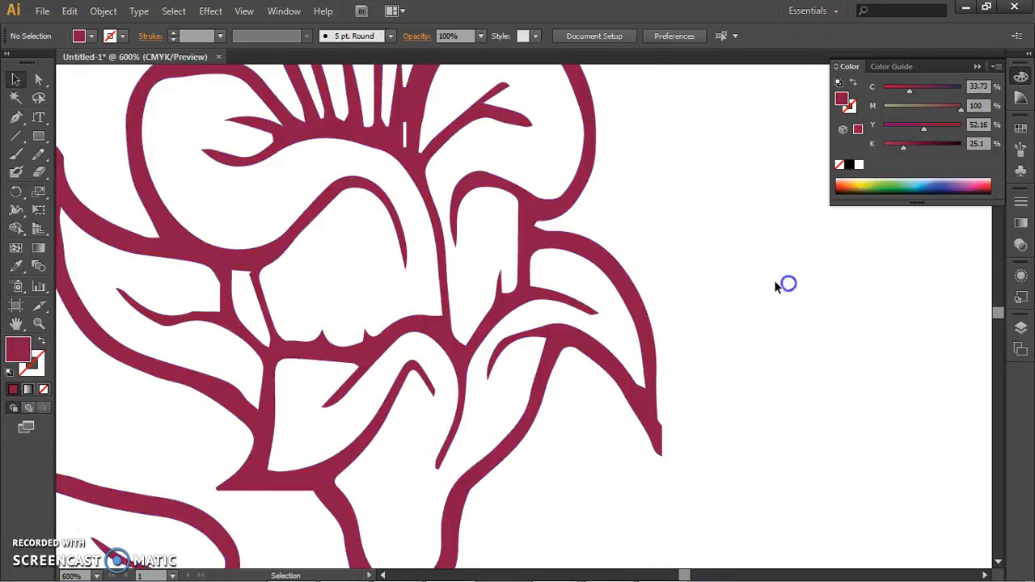
Review the whole recoloured flower on the artboard.
scroll(720, 307, "down", 1)
key("ctrl+minus")
key("ctrl+minus")
key("ctrl+minus")
key("ctrl+minus")
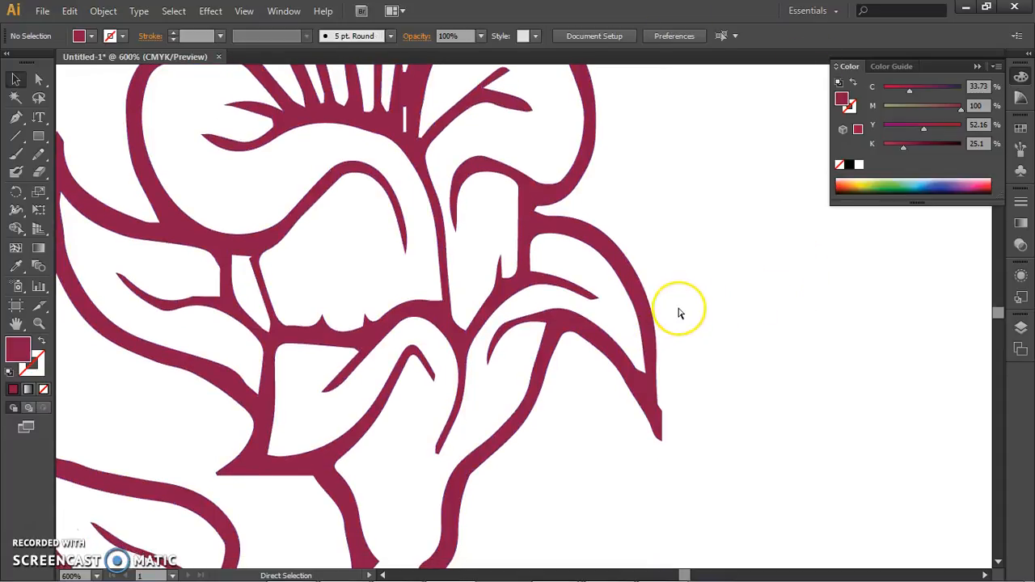
key("ctrl+minus")
scroll(640, 332, "down", 5)
scroll(623, 340, "up", 3)
left_click(42, 11)
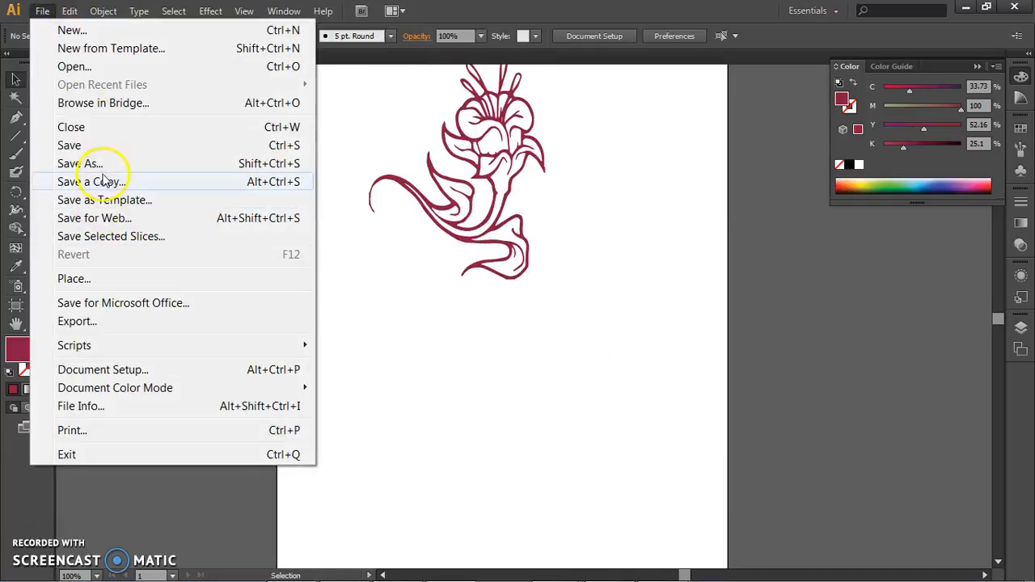
left_click(637, 258)
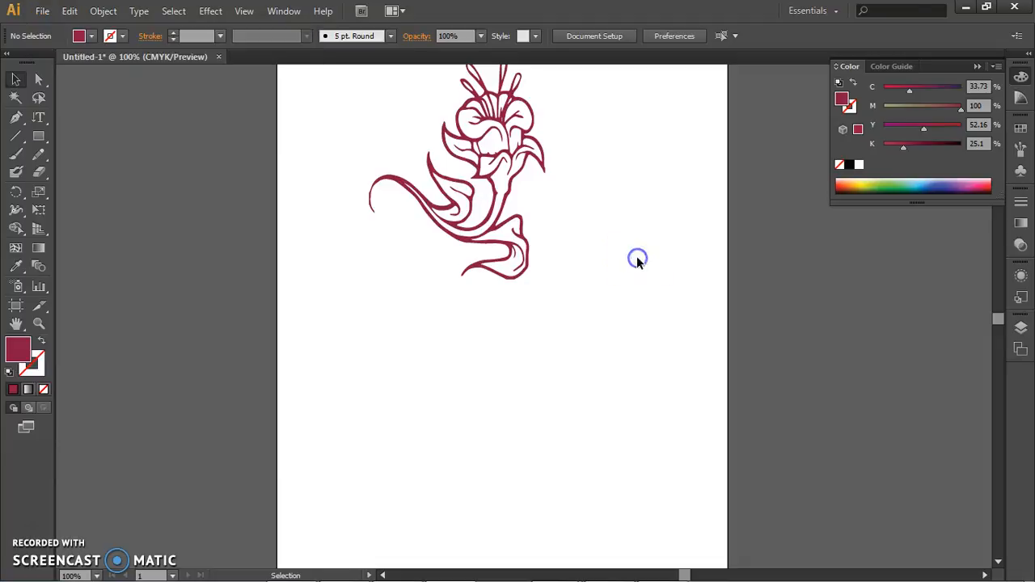
Switch from Illustrator to the desktop and open the Computer window.
left_click(966, 7)
double_click(34, 24)
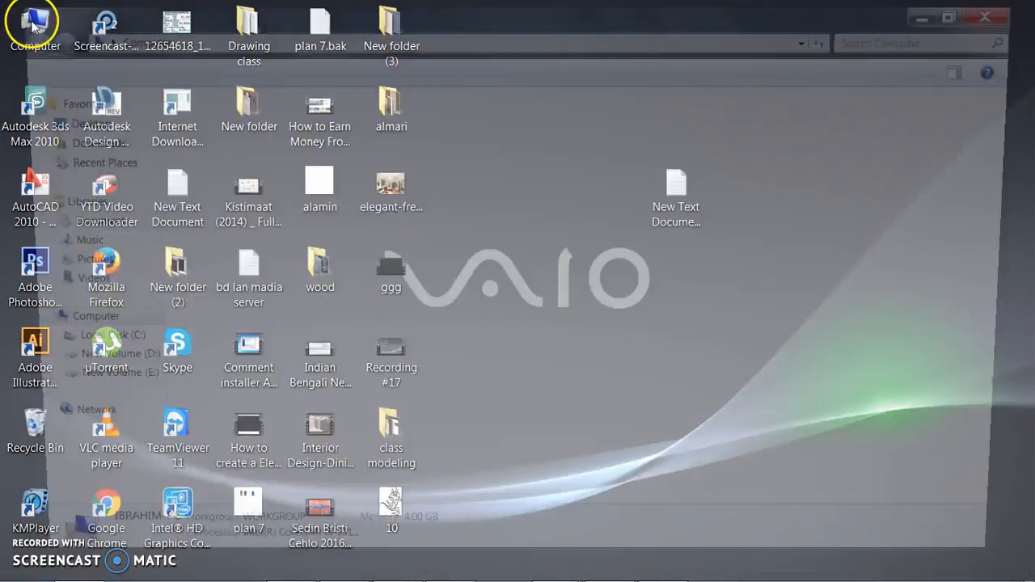